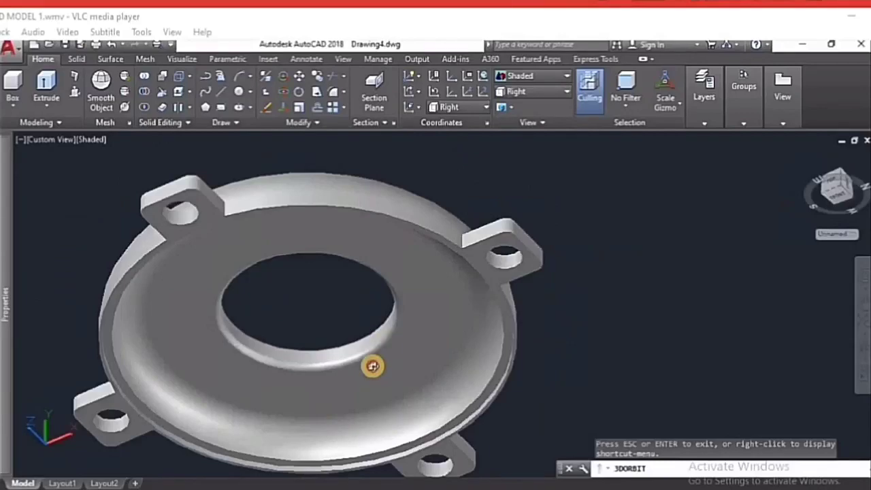
Orbit the flange to view its underside and delete the stray object
mouse_move(373, 366)
mouse_down()
mouse_move(327, 388)
mouse_move(305, 352)
mouse_move(360, 369)
mouse_move(664, 274)
mouse_move(447, 323)
mouse_move(422, 287)
mouse_move(492, 352)
mouse_move(498, 305)
mouse_move(461, 222)
mouse_move(524, 389)
mouse_up()
key(Delete)
key(Escape)
scroll(492, 398, up, 3)
scroll(503, 391, up, 3)
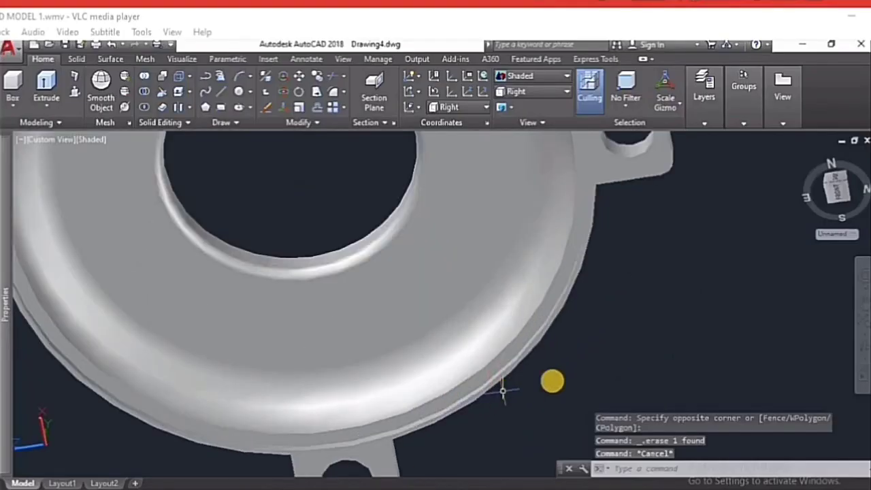
scroll(523, 388, up, 3)
scroll(511, 384, up, 3)
click(539, 371)
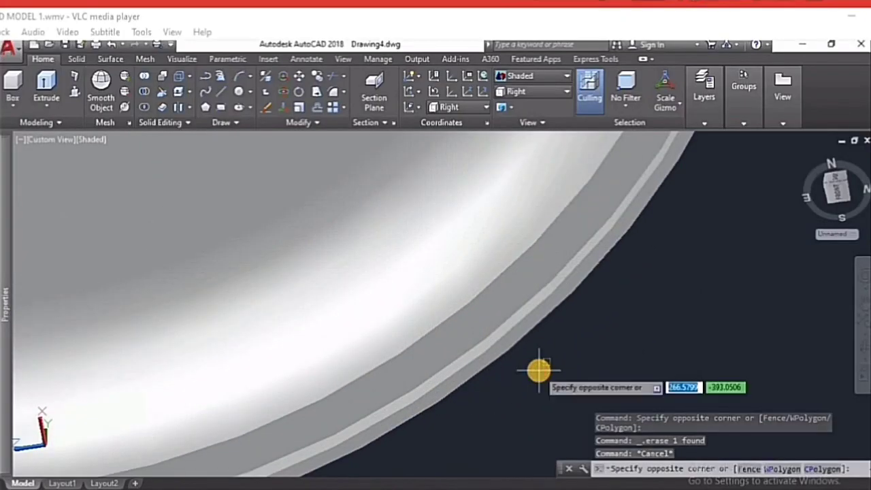
key(Escape)
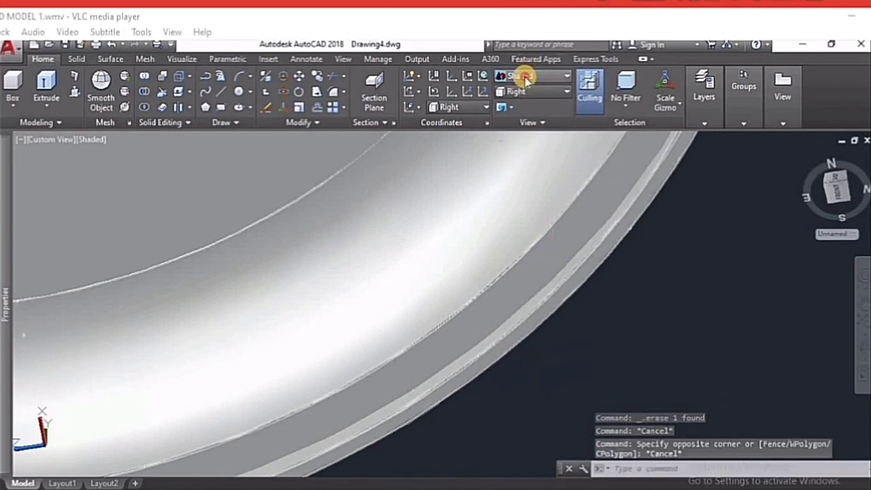
Switch to the Conceptual visual style and orbit the flange toward a top-down view
click(525, 78)
click(572, 109)
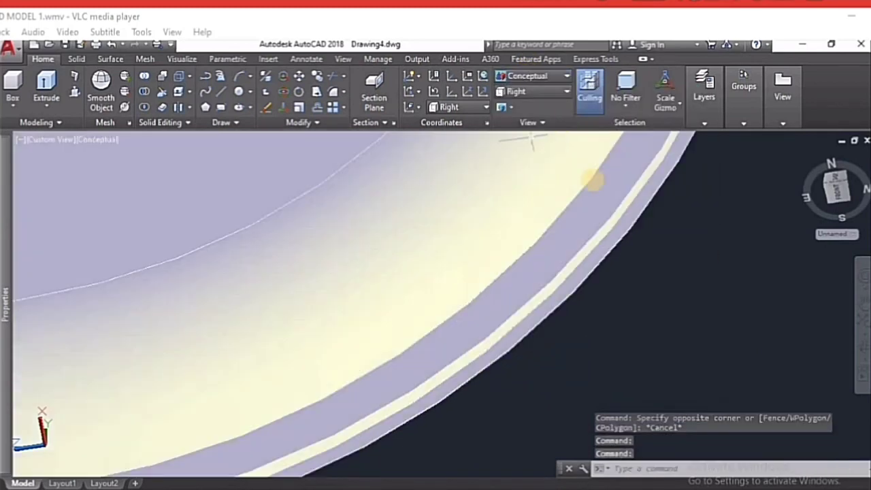
scroll(599, 319, down, 5)
click(616, 323)
scroll(640, 320, down, 5)
key(Escape)
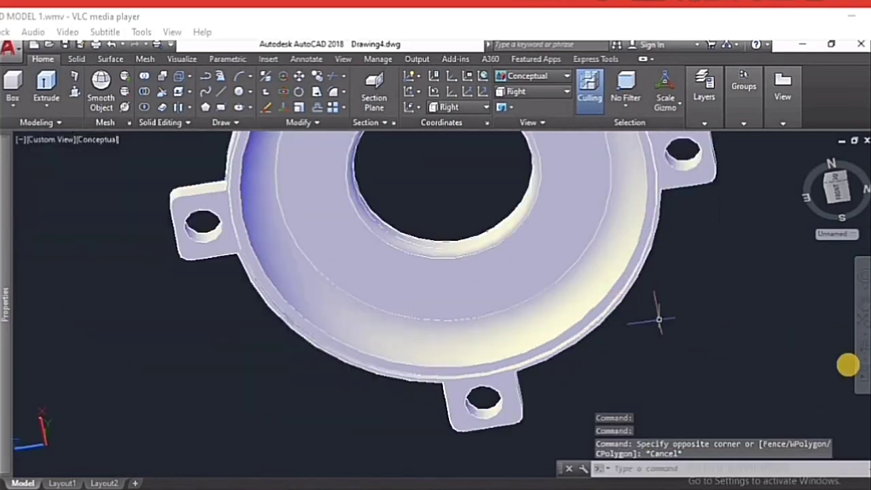
mouse_move(667, 369)
shift+middle_down()
mouse_move(623, 307)
mouse_move(572, 342)
mouse_move(556, 397)
mouse_move(628, 412)
mouse_move(509, 252)
shift+middle_up()
mouse_move(436, 331)
mouse_down()
mouse_move(447, 344)
mouse_move(425, 376)
mouse_move(352, 357)
mouse_move(362, 379)
mouse_move(415, 299)
mouse_move(419, 361)
mouse_move(395, 415)
mouse_move(453, 303)
mouse_move(467, 352)
mouse_move(528, 348)
mouse_move(554, 322)
mouse_move(365, 336)
mouse_move(379, 307)
mouse_move(390, 334)
mouse_move(301, 328)
mouse_up()
scroll(364, 336, up, 3)
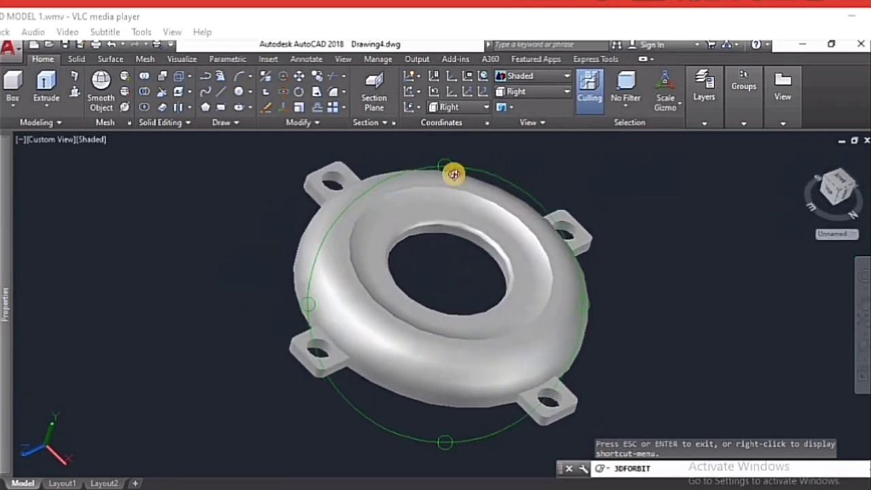
drag(454, 174, 454, 211)
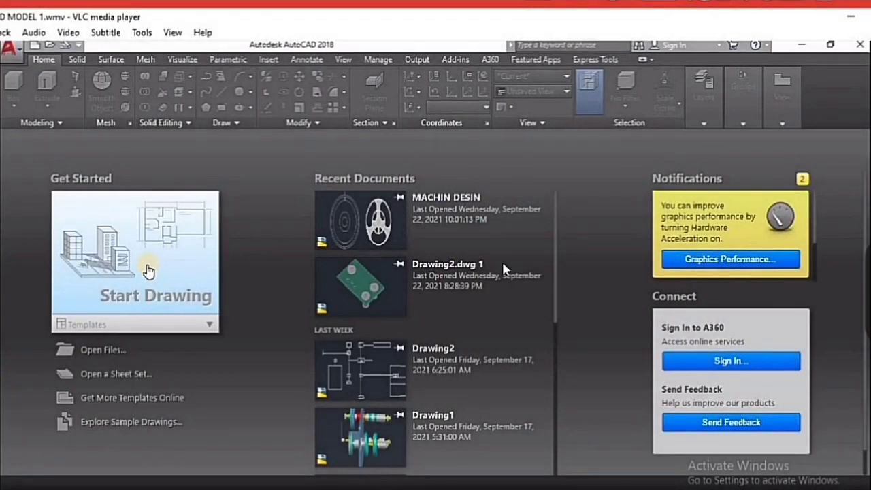
Start a new blank drawing, then turn the grid off and back on with F7
click(117, 286)
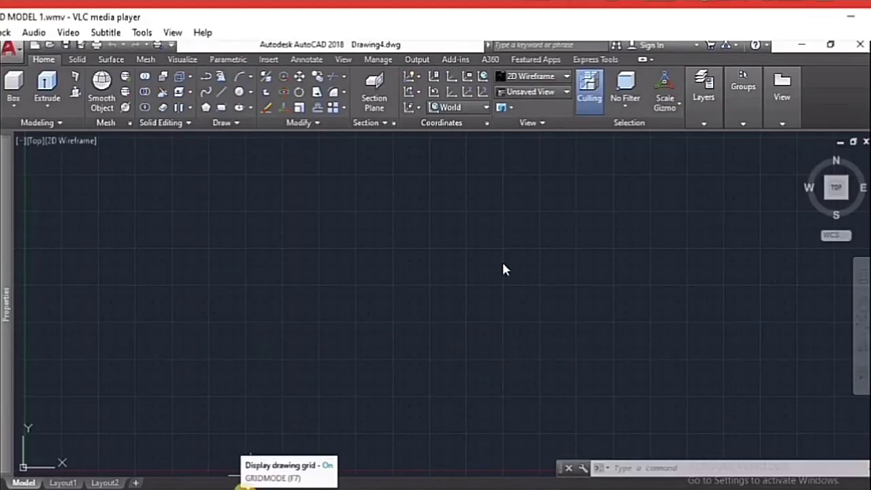
click(246, 485)
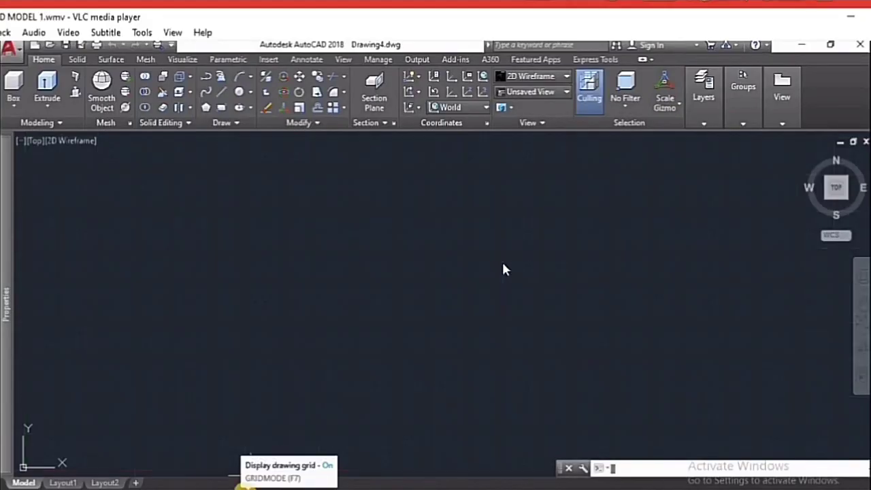
key(F7)
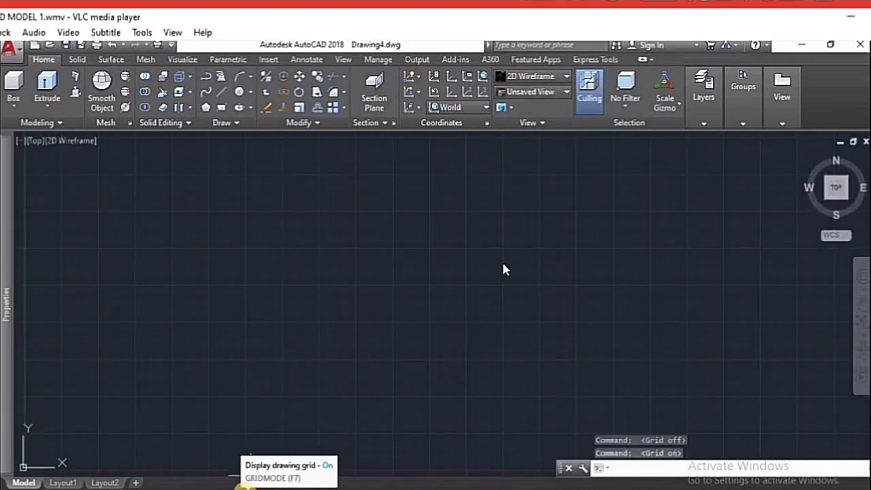
Hide the grid and press-pull the last lug's bounded area up 5 units, then zoom out
click(247, 485)
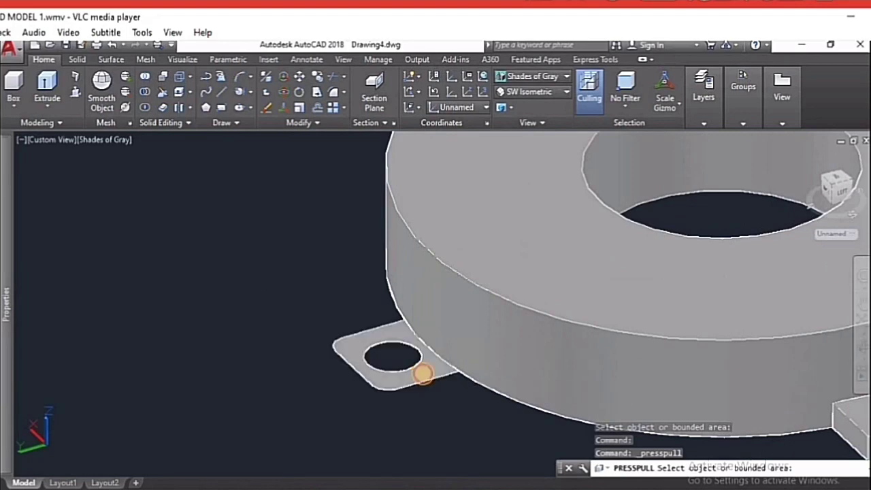
click(419, 373)
text(5)
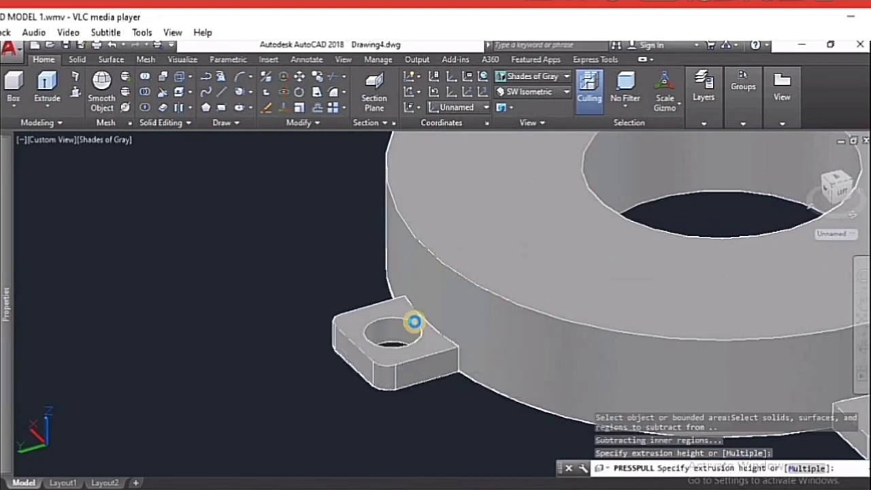
key(Return)
scroll(147, 351, down, 2)
scroll(147, 351, down, 1)
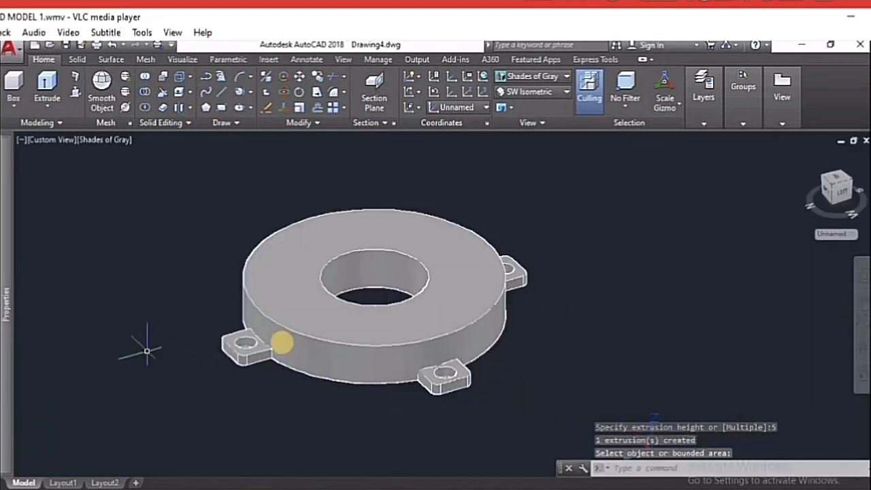
scroll(371, 315, up, 1)
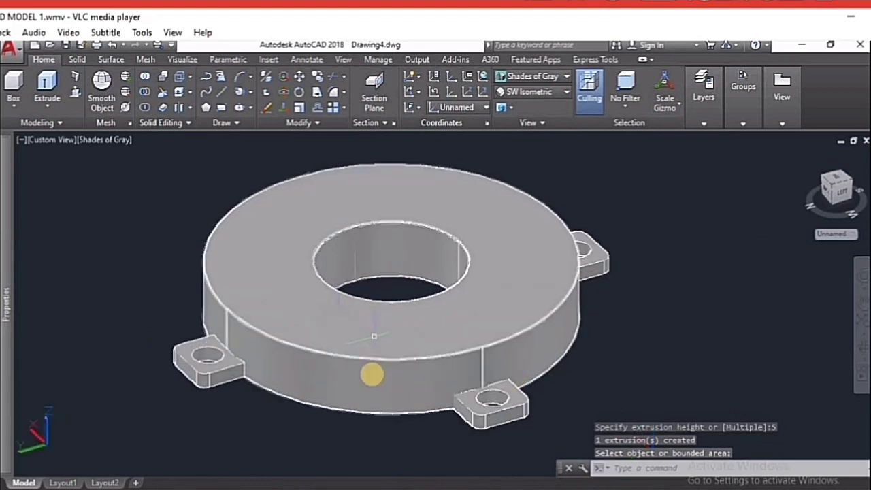
Fillet the ring's top outer edge with radius 15 and orbit to inspect it
click(334, 95)
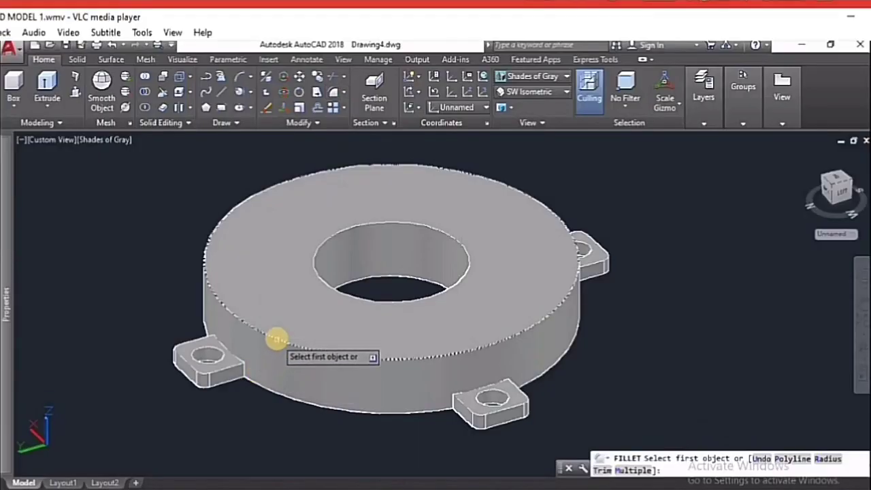
click(278, 337)
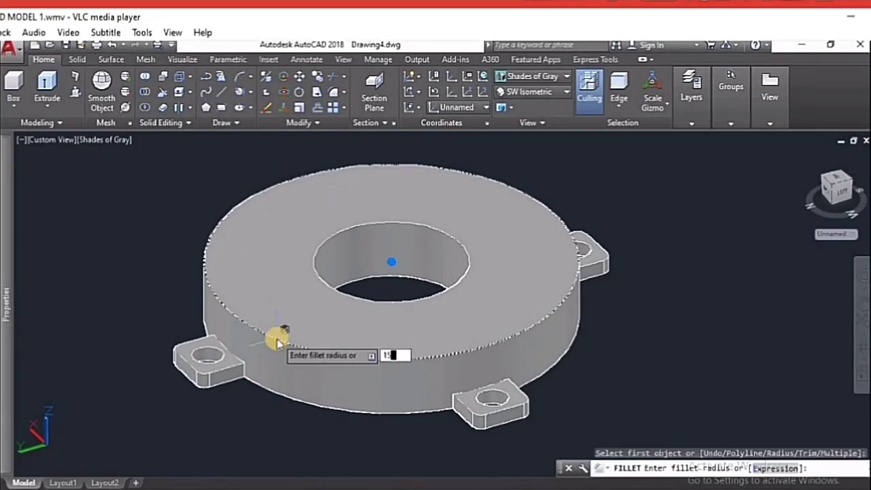
text(15)
key(Return)
key(Return)
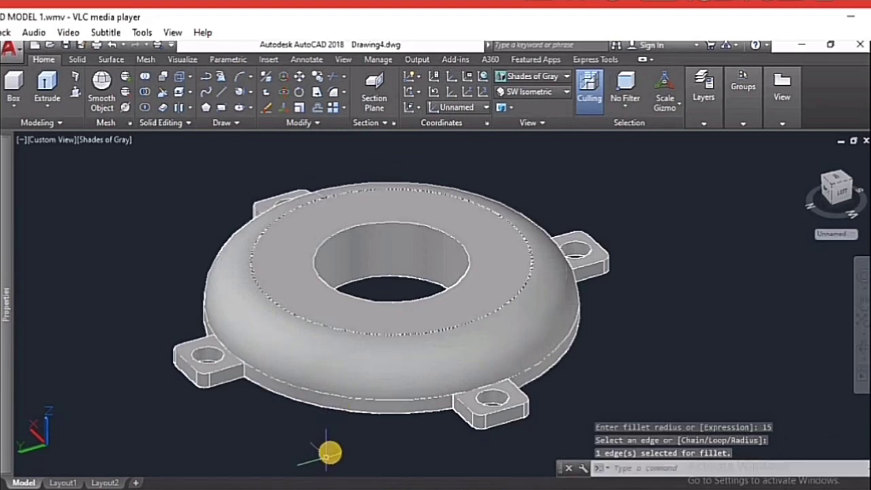
key(Escape)
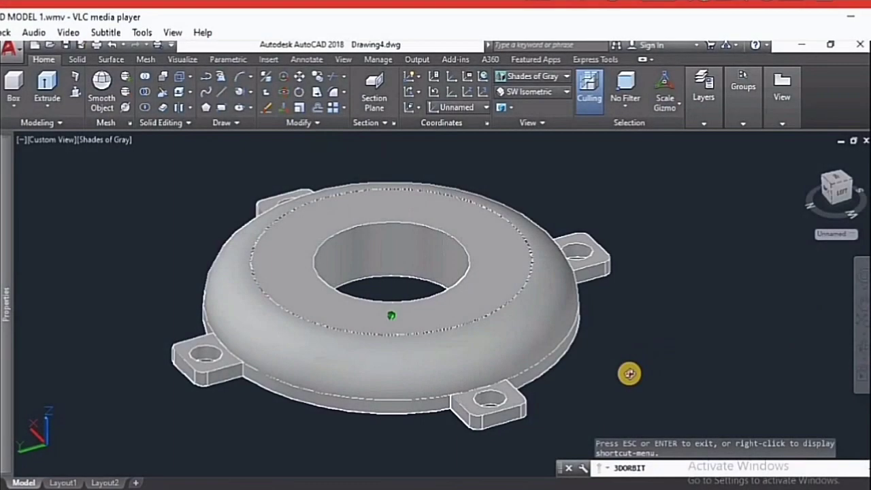
mouse_move(628, 373)
shift+middle_down()
mouse_move(619, 379)
mouse_move(627, 361)
shift+middle_up()
mouse_move(628, 361)
mouse_down()
mouse_move(632, 354)
mouse_move(562, 391)
mouse_move(588, 390)
mouse_move(618, 362)
mouse_move(607, 379)
mouse_up()
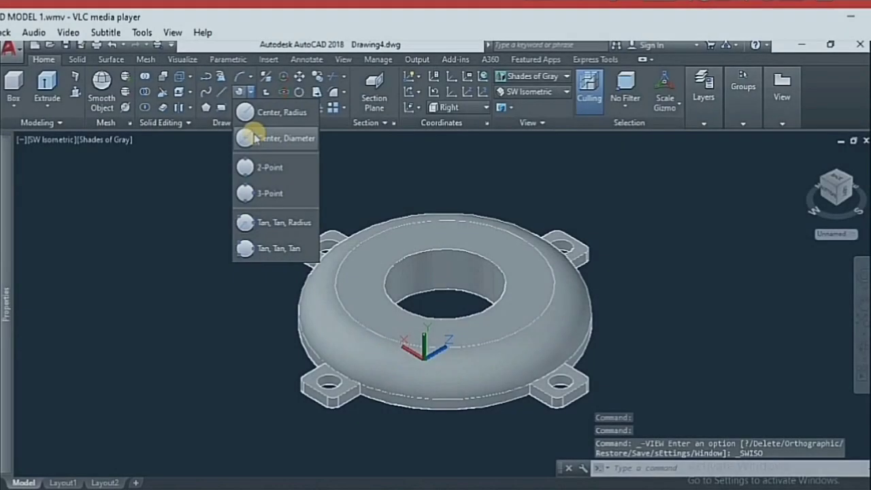
Start a Center, Diameter circle, switch the view to Right then Top, and restart the circle
click(243, 135)
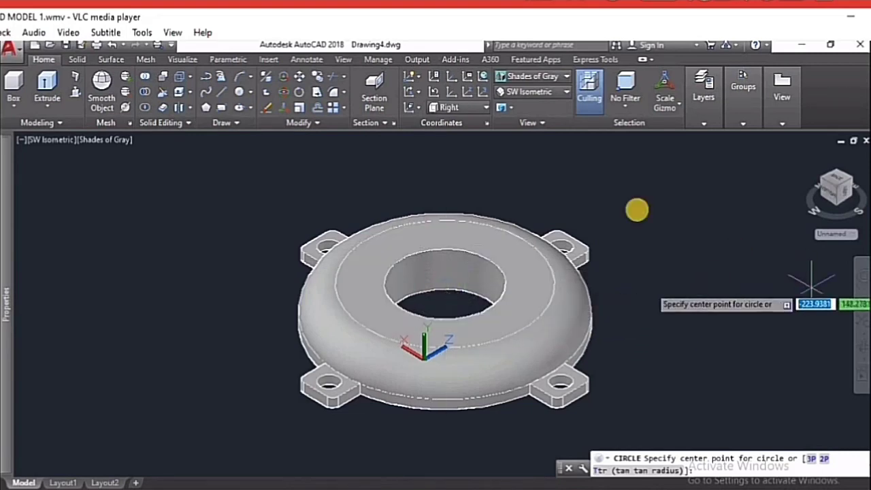
click(534, 94)
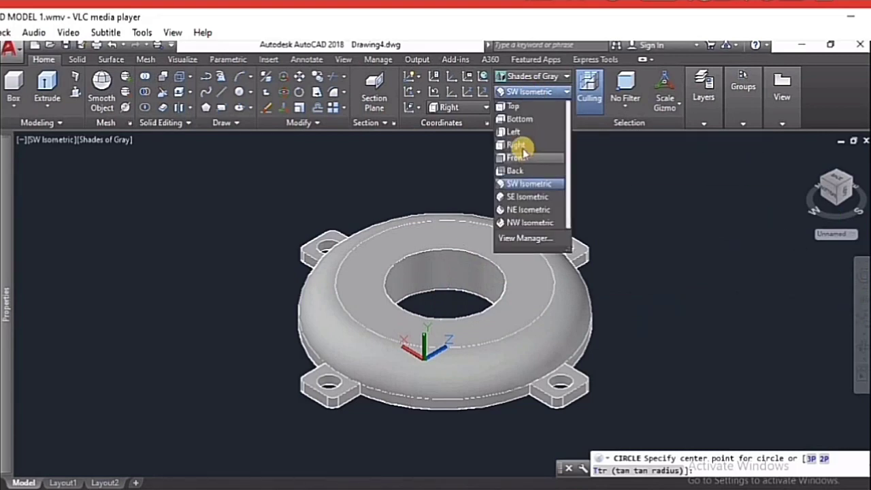
click(517, 145)
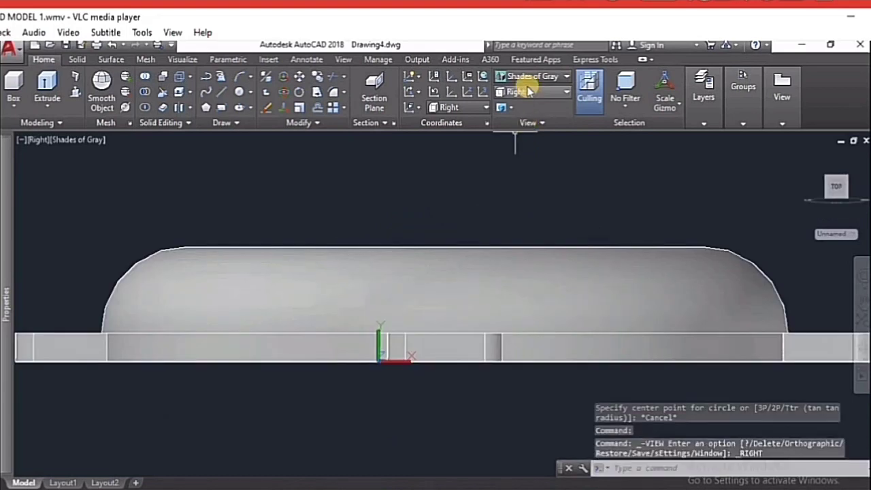
click(533, 96)
click(516, 102)
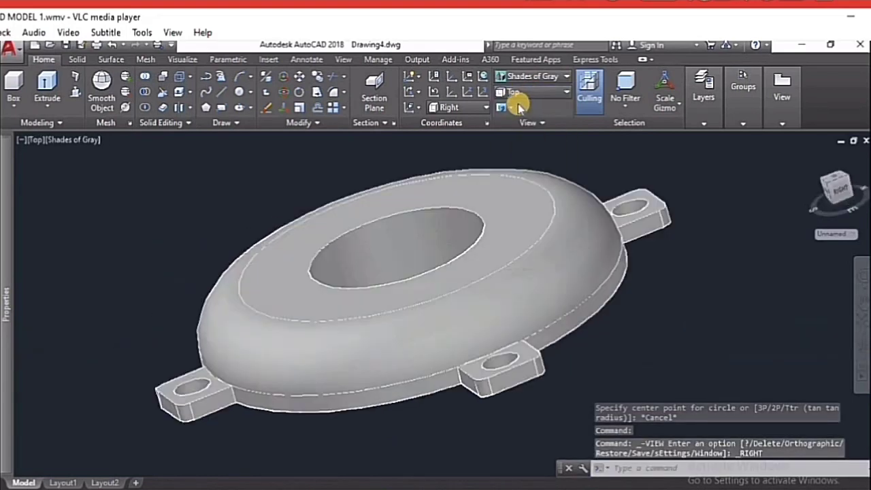
click(239, 92)
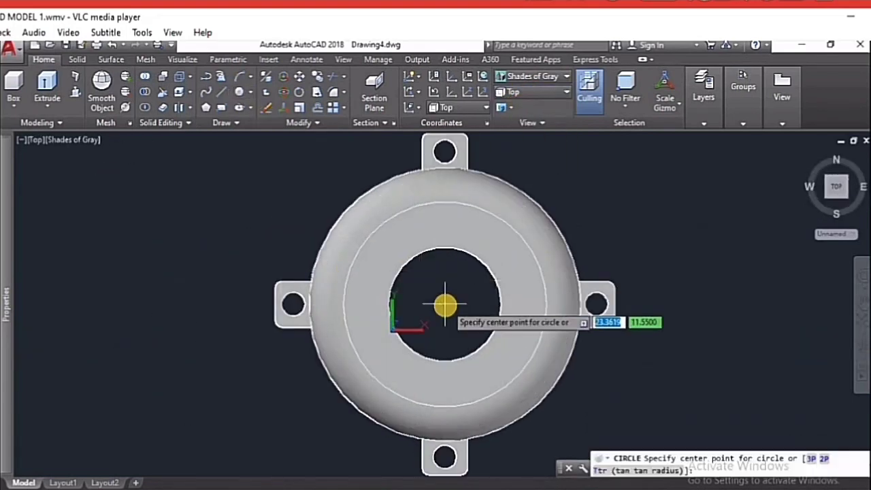
Try circles centred in the central hole and left of the flange, cancelling both
click(444, 303)
text(d)
key(Return)
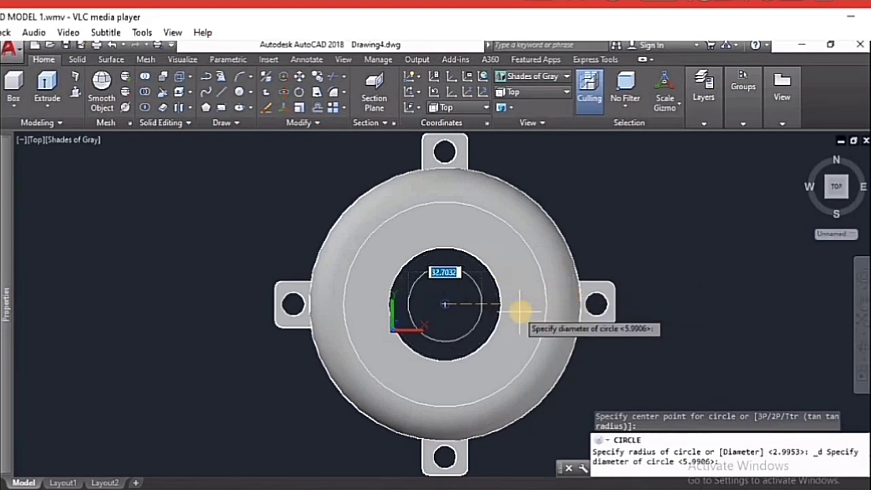
key(Escape)
text(c)
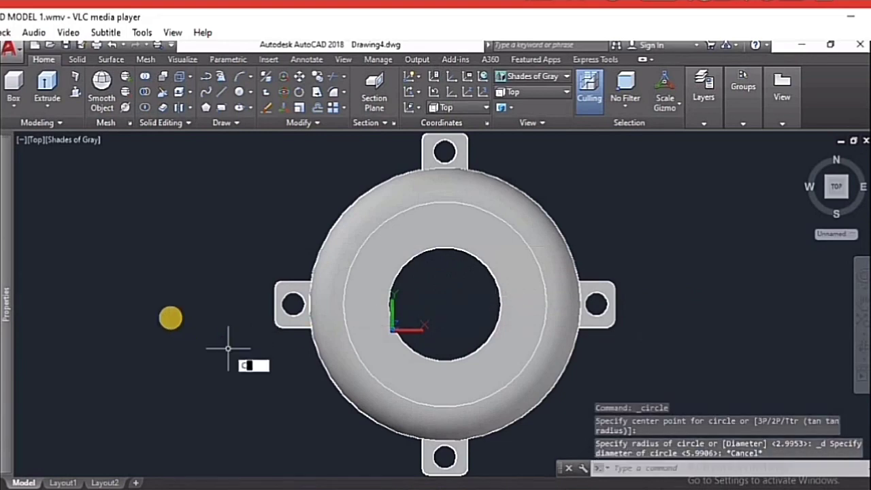
key(Return)
click(105, 292)
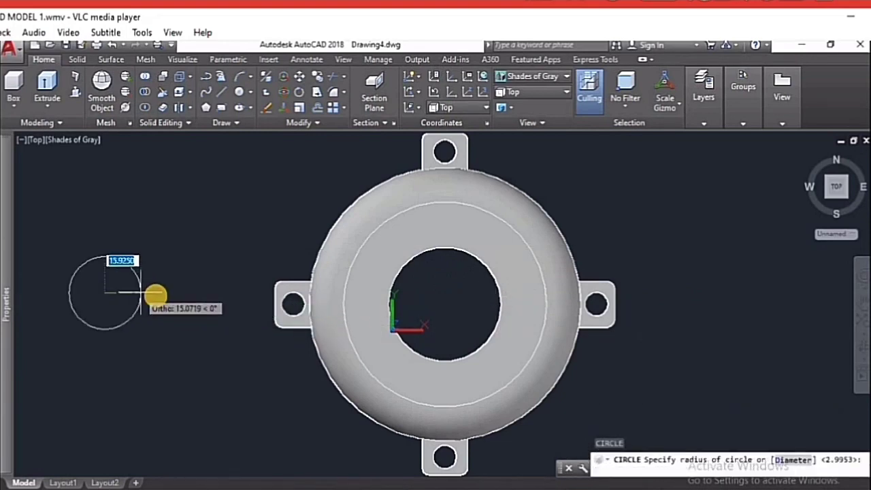
key(Escape)
text(DDI)
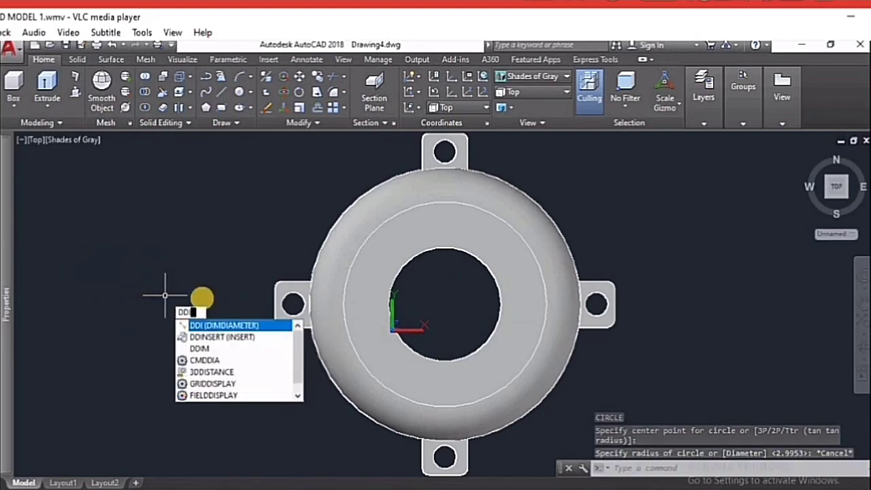
Measure the central hole with a diameter dimension, reading 50, and zoom the view
key(Return)
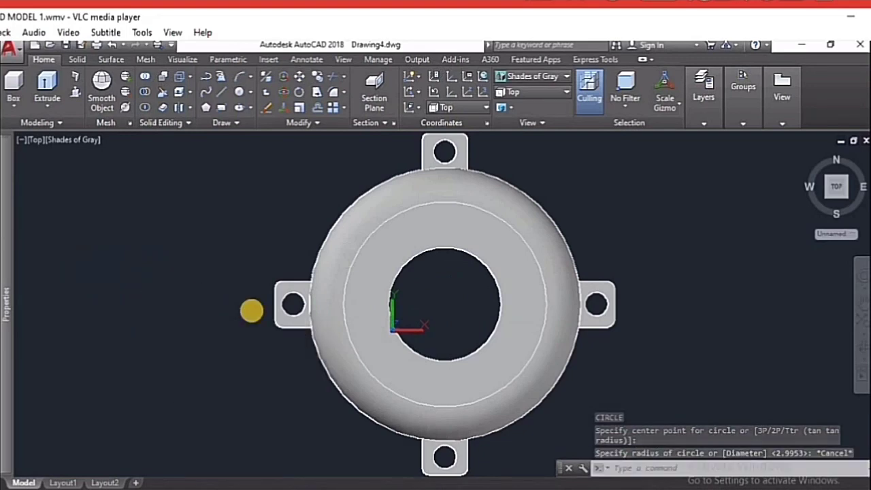
click(403, 266)
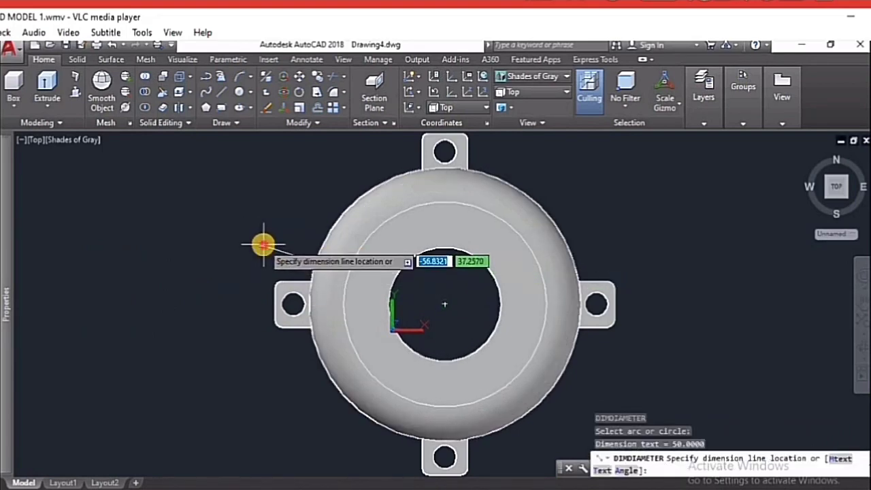
scroll(264, 242, up, 1)
scroll(263, 240, up, 2)
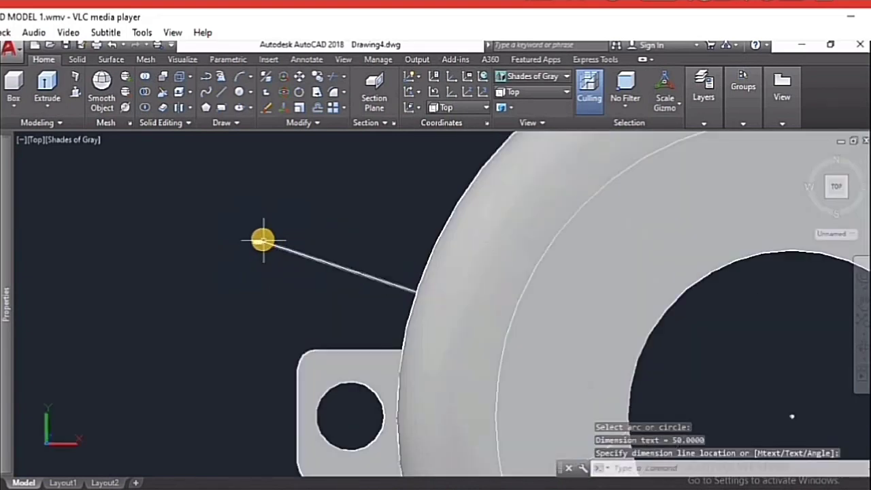
scroll(233, 241, up, 3)
scroll(236, 243, down, 1)
scroll(239, 251, down, 2)
scroll(239, 254, down, 3)
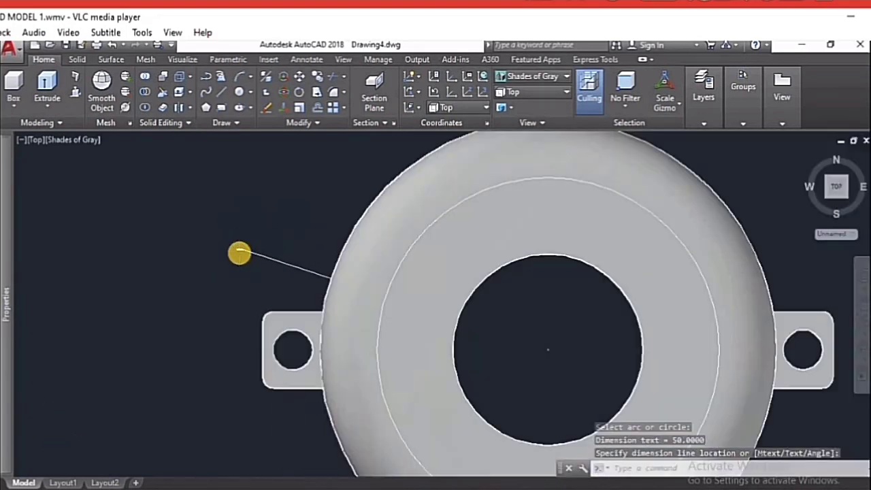
scroll(240, 253, down, 2)
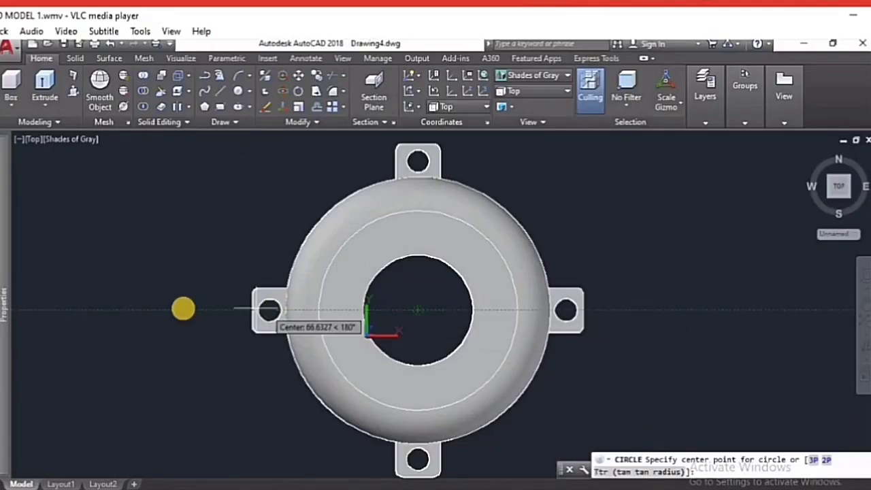
Draw a 50-diameter circle left of the flange and a concentric 90-diameter circle around it
click(143, 310)
text(d)
key(Return)
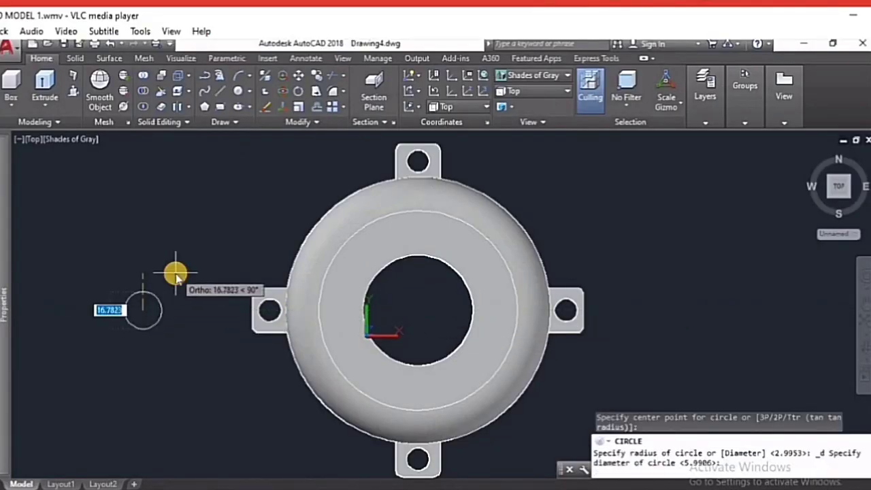
text(50)
key(Return)
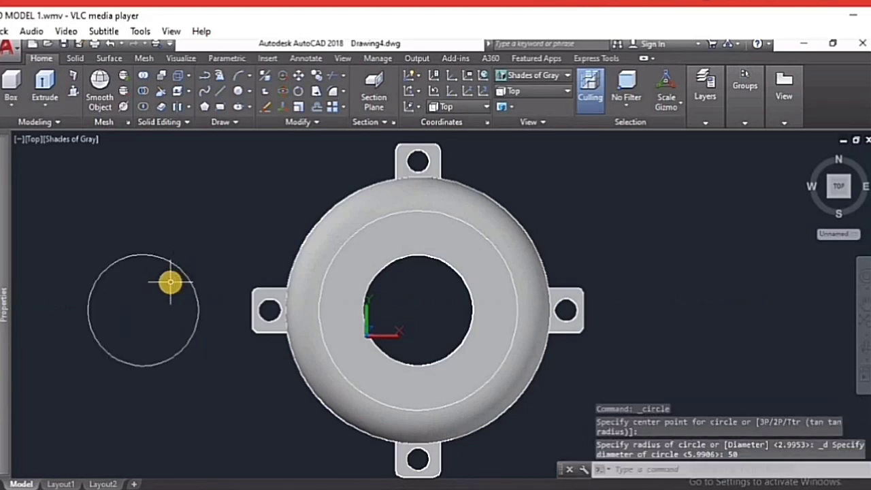
key(Escape)
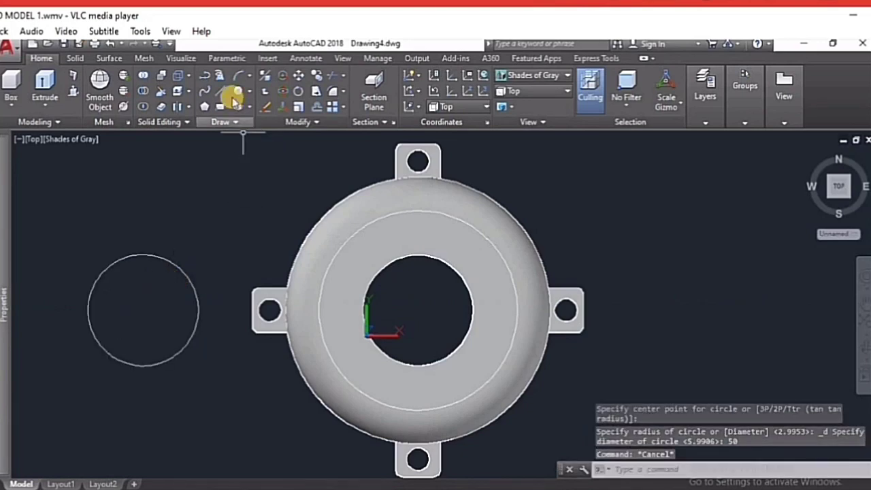
click(241, 110)
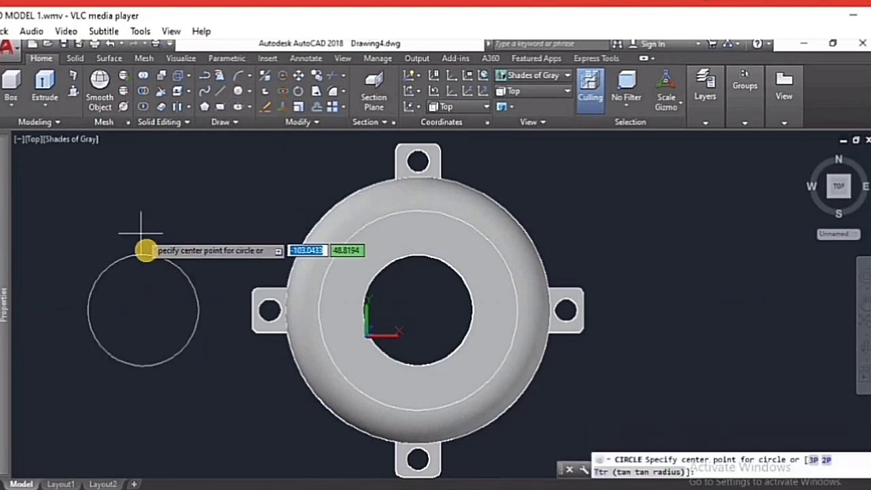
click(143, 310)
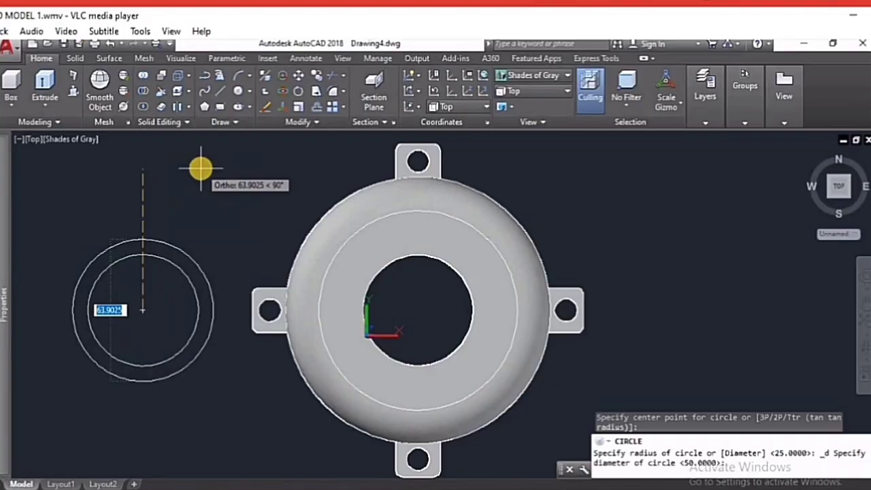
text(90)
key(Return)
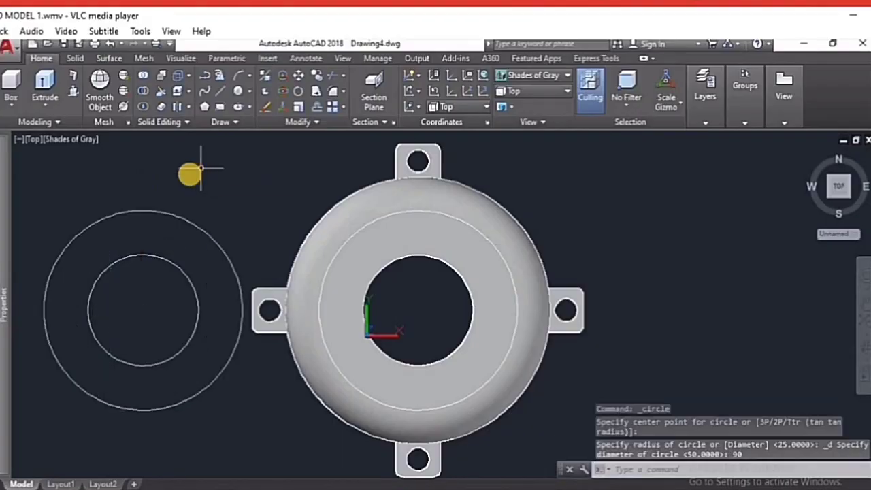
key(Escape)
scroll(200, 272, down, 5)
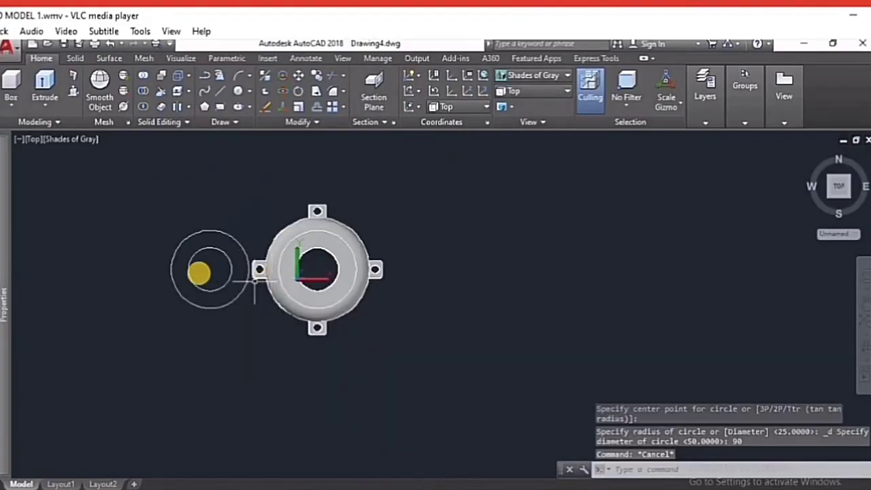
scroll(201, 274, up, 3)
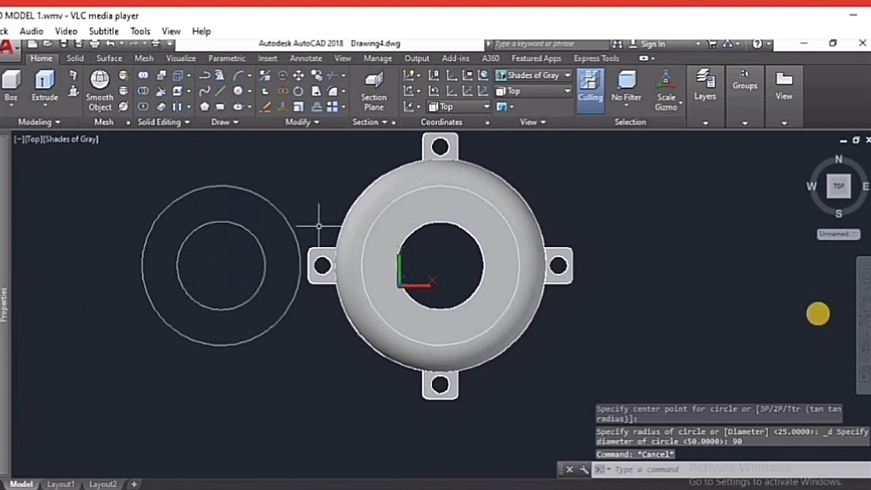
Orbit into a 3D view and press-pull the band between the two circles up 5 units
click(864, 350)
mouse_move(571, 397)
mouse_down()
mouse_move(526, 395)
mouse_move(546, 363)
mouse_move(542, 309)
mouse_up()
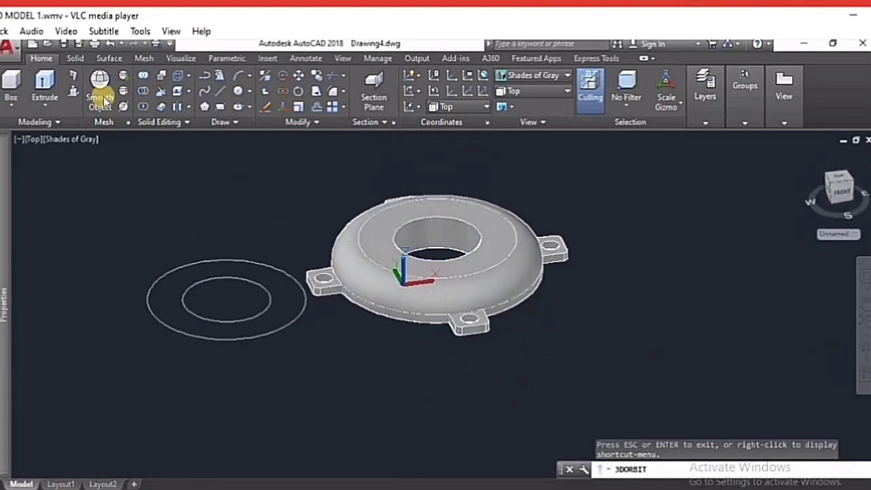
key(Escape)
key(ctrl+shift+e)
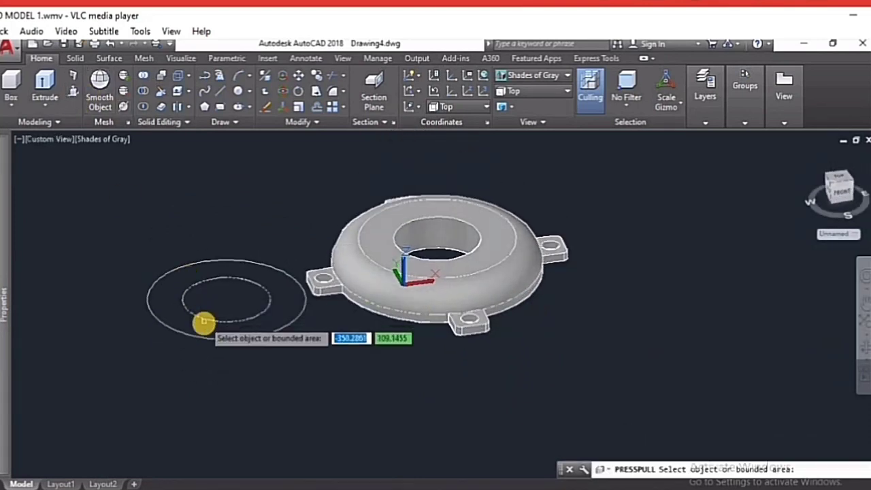
click(201, 330)
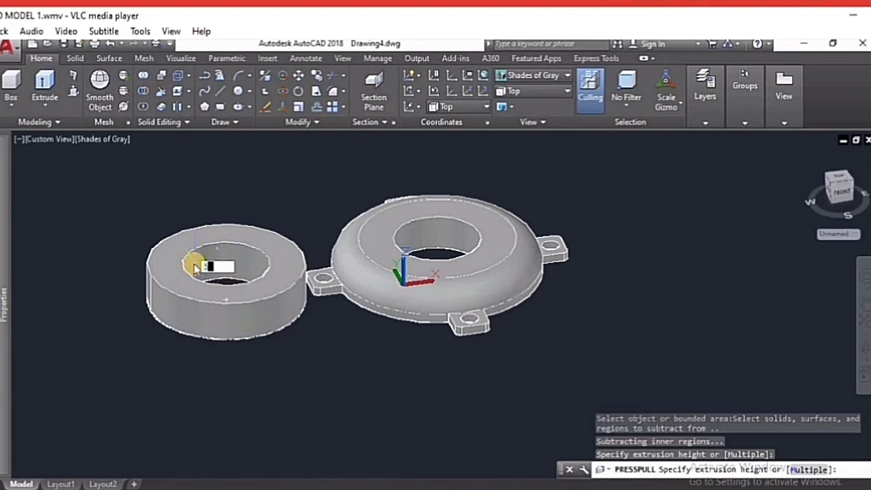
key(Return)
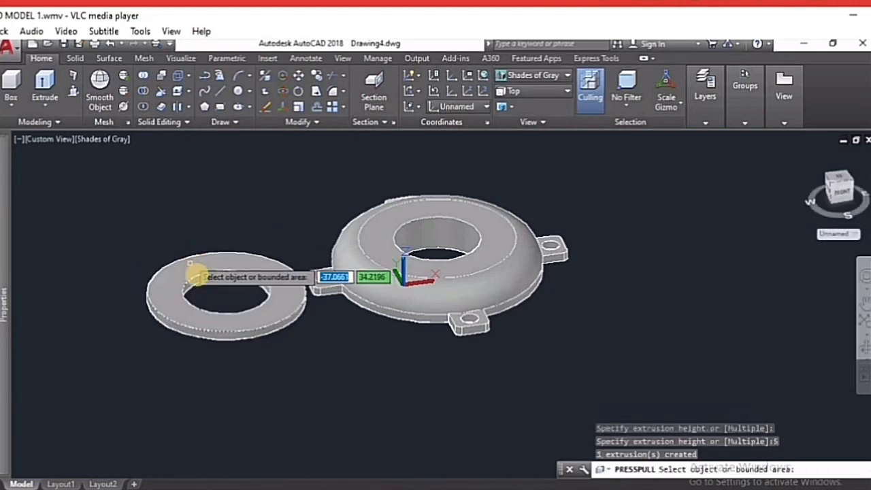
Finish the press-pull, then start and cancel a Fillet command
key(Return)
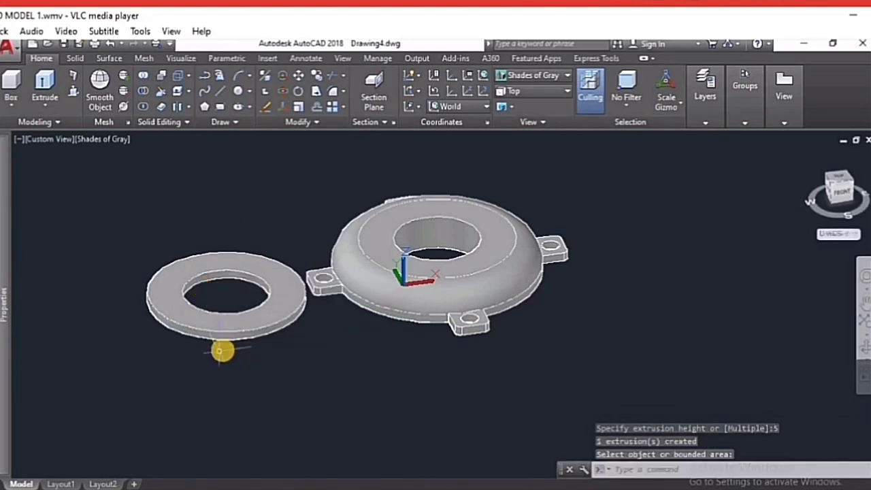
scroll(223, 344, up, 2)
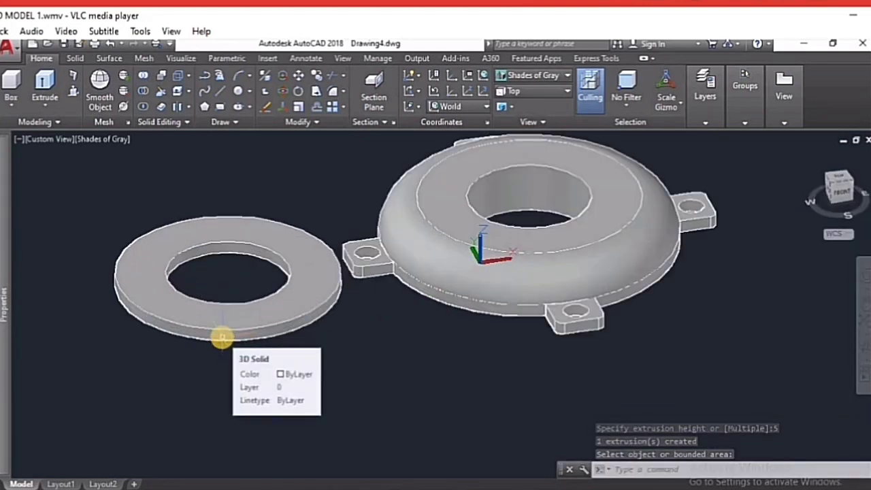
text(f)
key(Return)
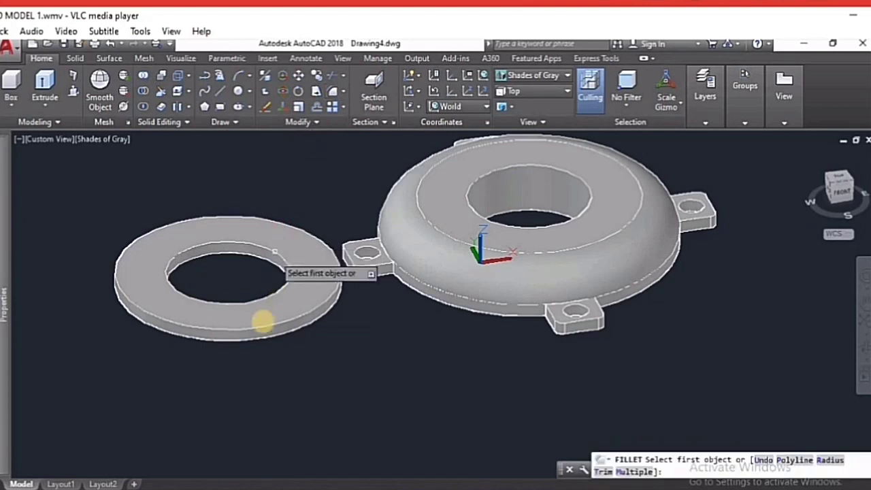
scroll(249, 331, up, 3)
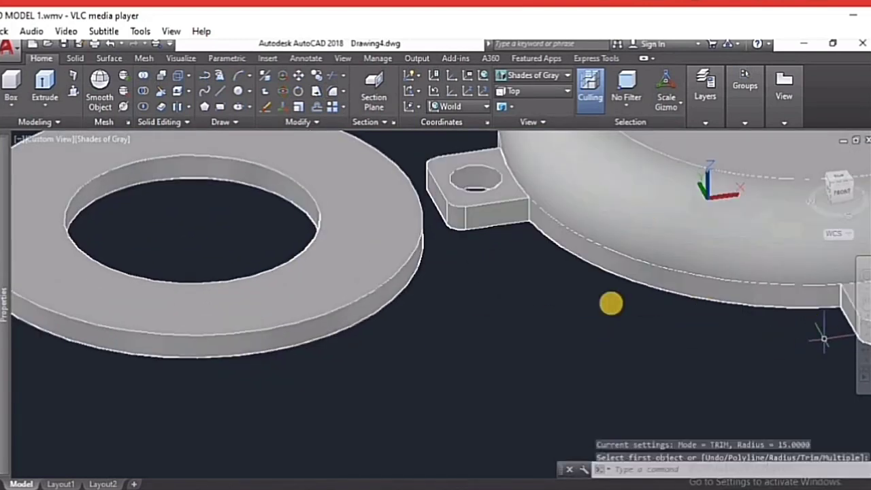
key(Escape)
Orbit and zoom in for a close, angled view of the washer beside the flange
scroll(601, 332, down, 5)
shift+middle_drag(612, 334, 790, 360)
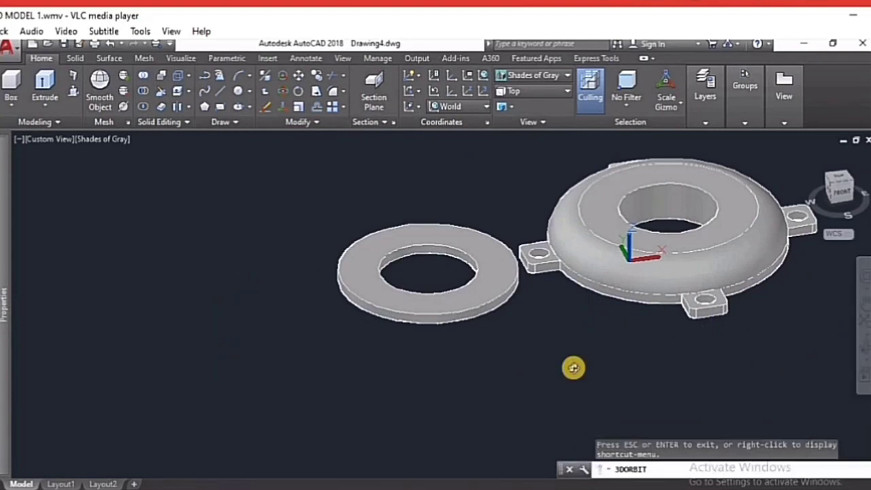
mouse_move(574, 366)
mouse_down()
mouse_move(524, 315)
mouse_move(519, 292)
mouse_move(546, 304)
mouse_move(484, 373)
mouse_move(533, 266)
mouse_move(328, 347)
mouse_up()
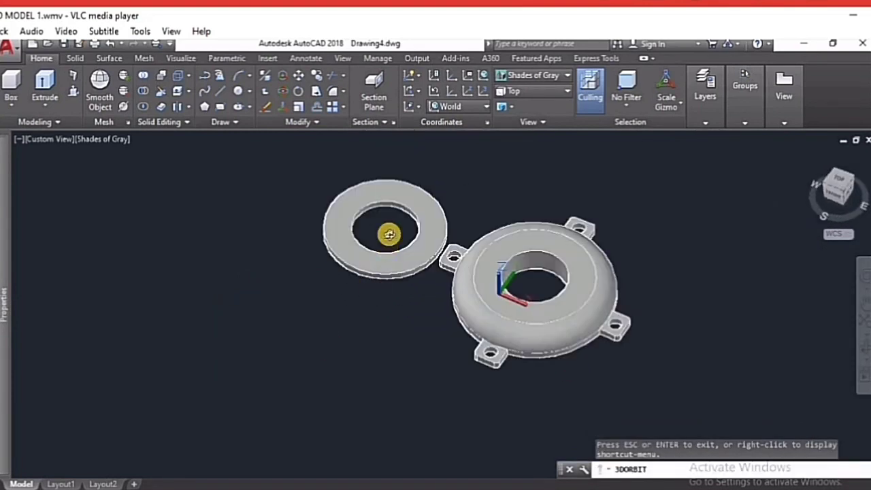
scroll(388, 234, up, 1)
scroll(391, 233, up, 2)
scroll(391, 265, up, 3)
mouse_move(388, 297)
mouse_down()
mouse_move(418, 350)
mouse_move(445, 239)
mouse_up()
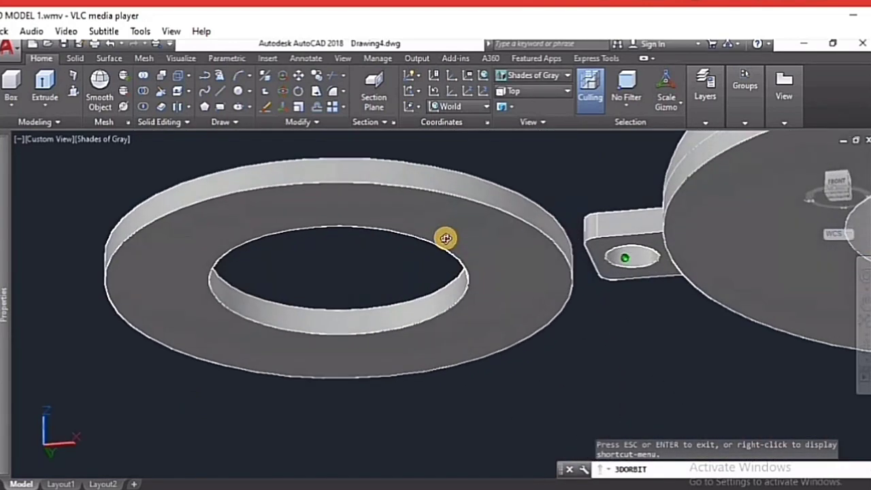
Round the washer's outer top edge with a radius-15 fillet
click(328, 101)
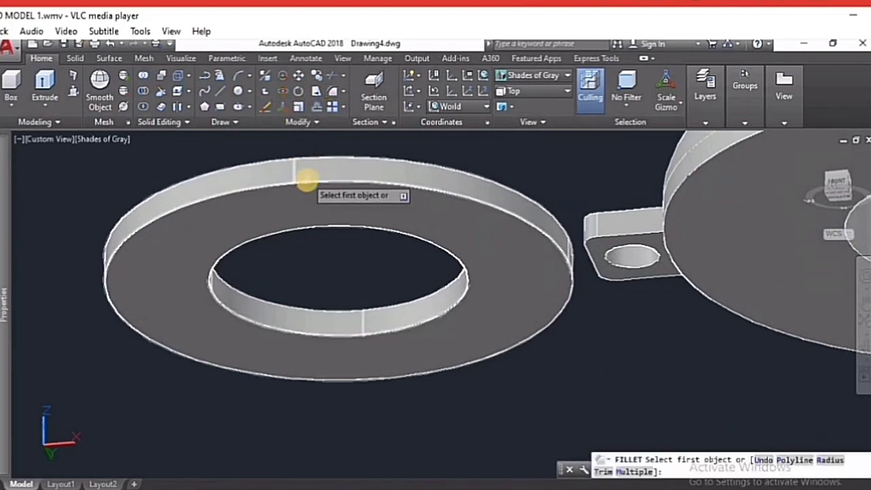
click(311, 181)
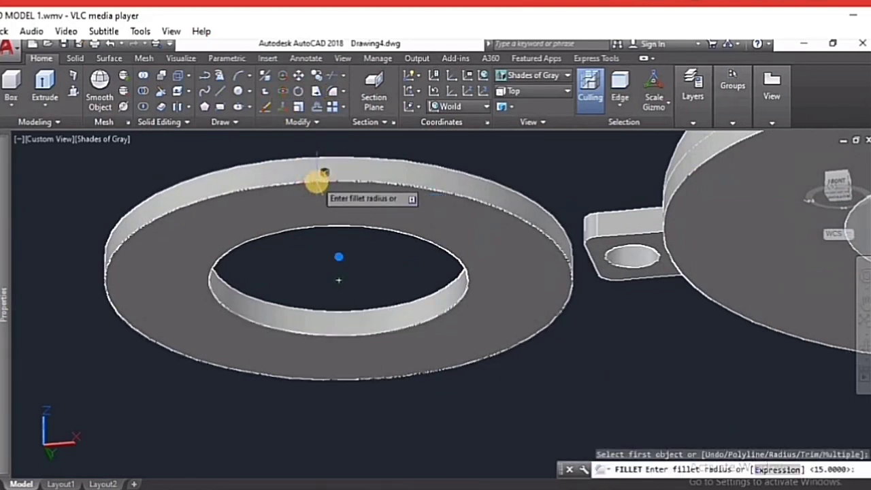
key(Return)
click(317, 181)
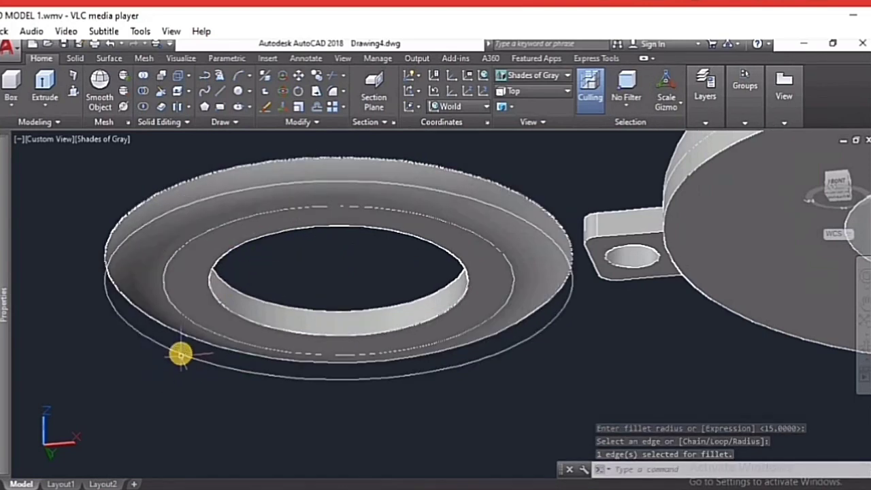
Erase the leftover outline circle below the washer and orbit around both parts
click(180, 353)
key(Delete)
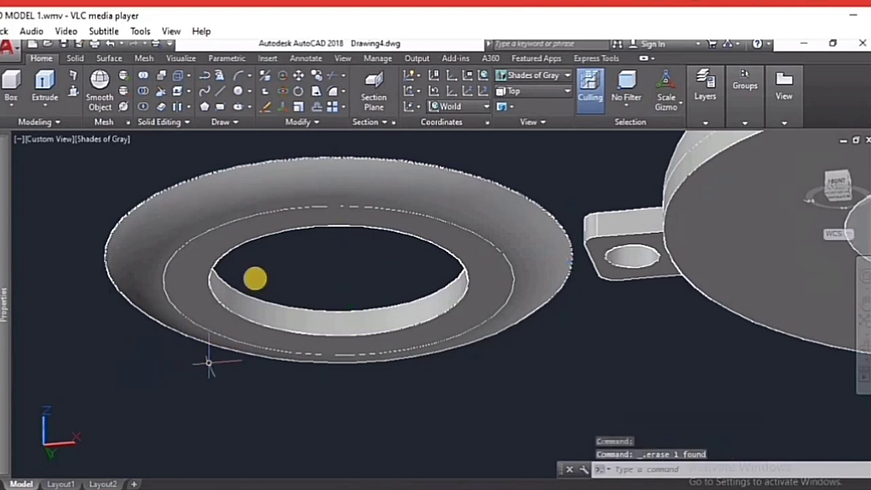
click(860, 342)
drag(630, 331, 591, 377)
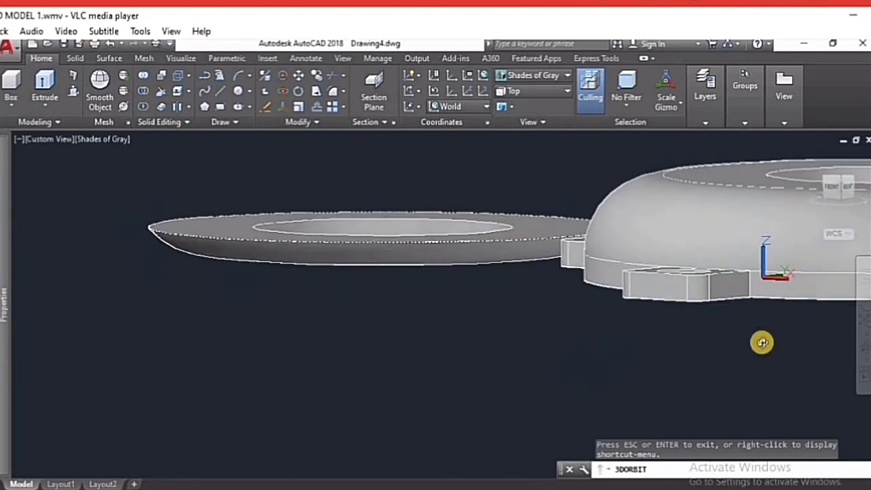
mouse_move(537, 362)
mouse_down()
mouse_move(515, 383)
mouse_move(411, 294)
mouse_up()
scroll(285, 314, down, 5)
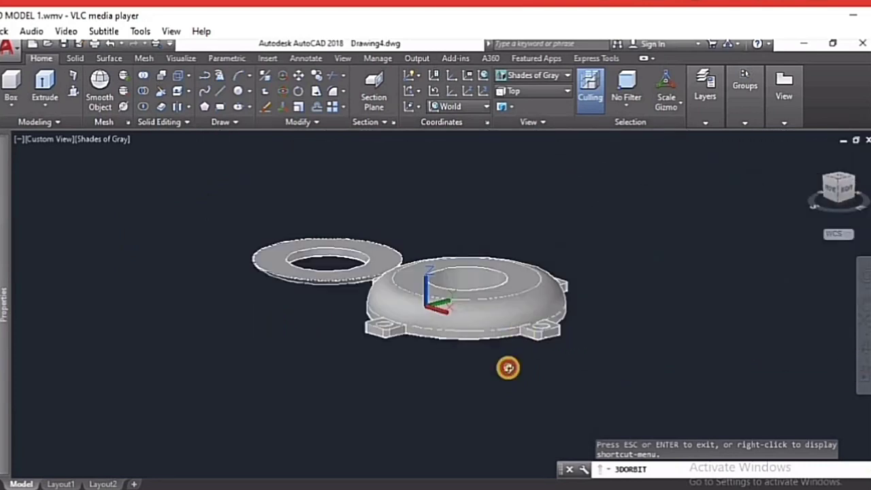
From a top-down view, union the domed torus and the four-lugged flange into one solid
mouse_move(508, 367)
mouse_down()
mouse_move(503, 408)
mouse_move(486, 358)
mouse_move(515, 235)
mouse_up()
key(Escape)
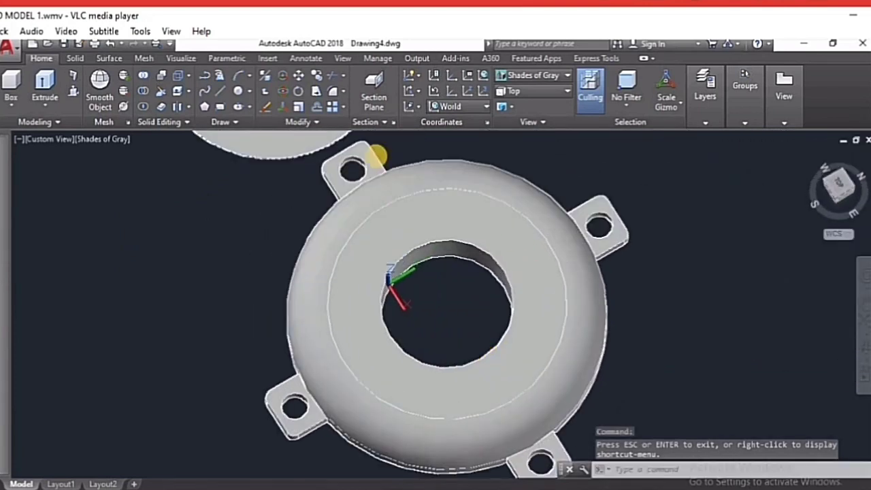
click(142, 76)
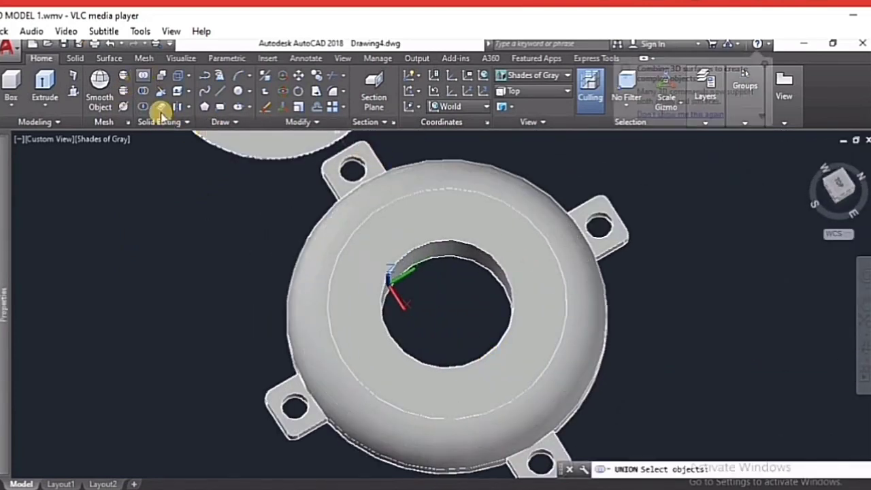
click(322, 253)
click(603, 249)
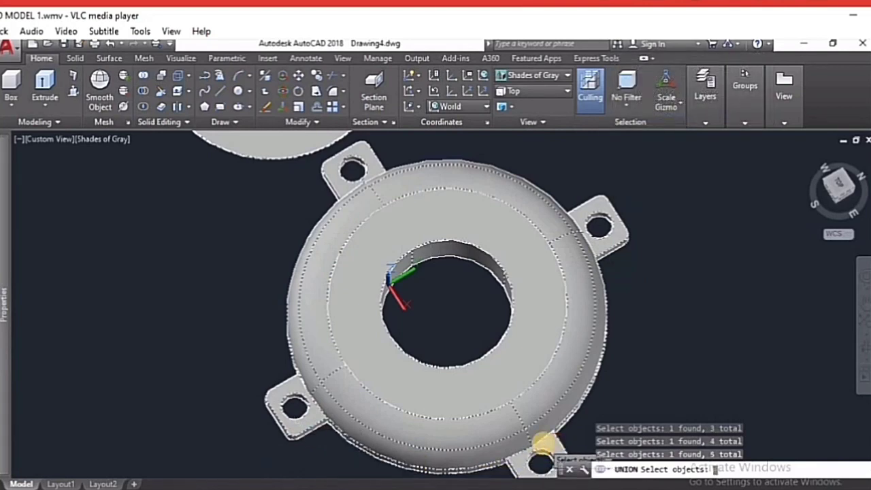
key(Return)
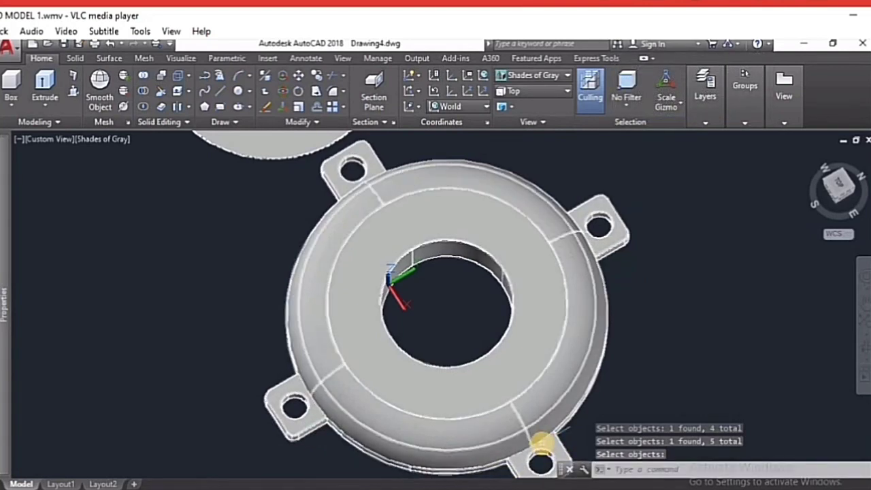
Check the merged solid by selecting it, then orbit to a tilted perspective view
key(Return)
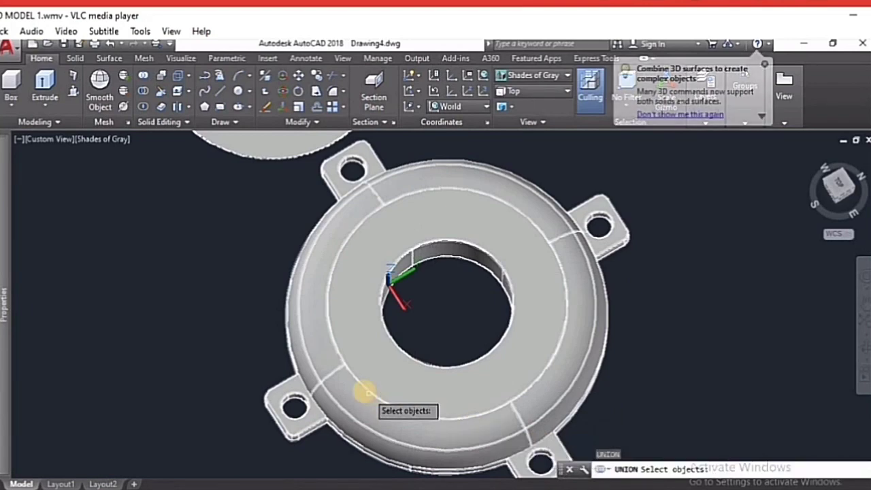
key(Escape)
click(321, 379)
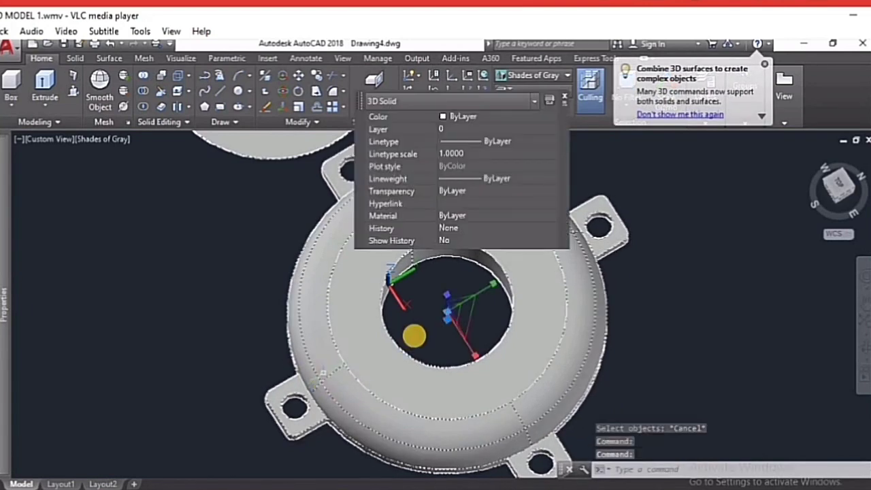
key(Escape)
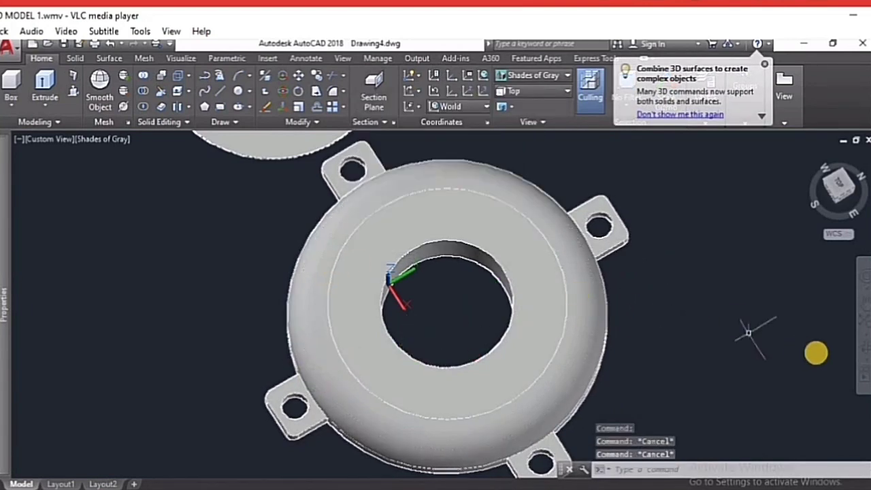
shift+middle_drag(730, 365, 640, 346)
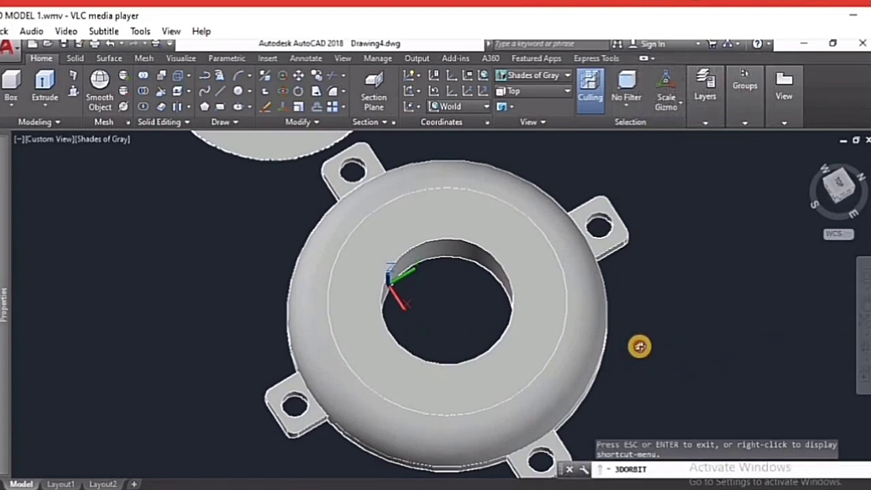
drag(425, 351, 465, 246)
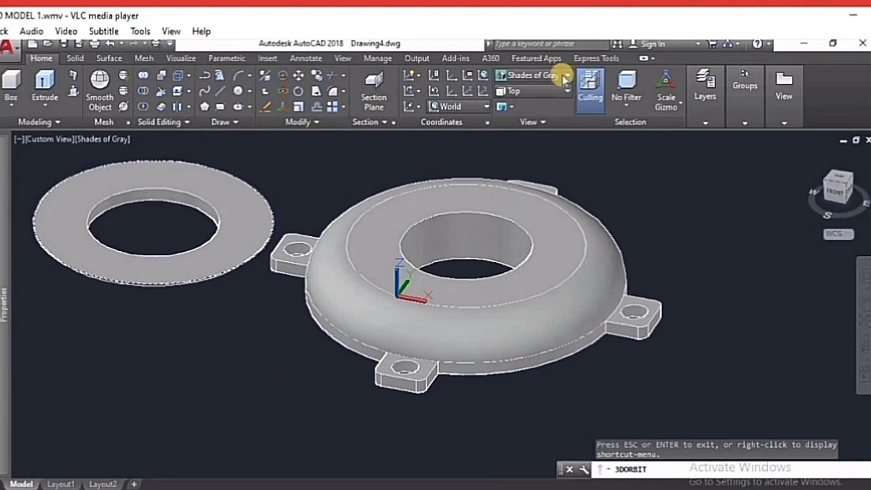
Set the view to Top after briefly trying the Right view
click(533, 92)
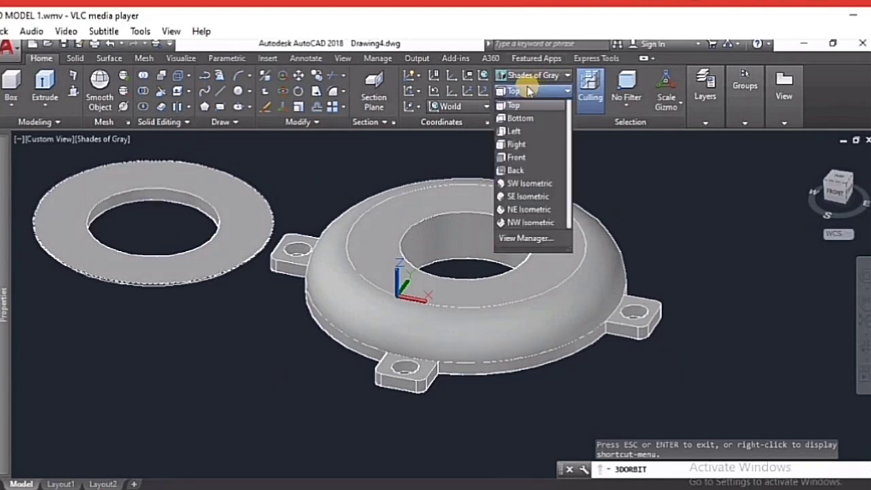
click(517, 144)
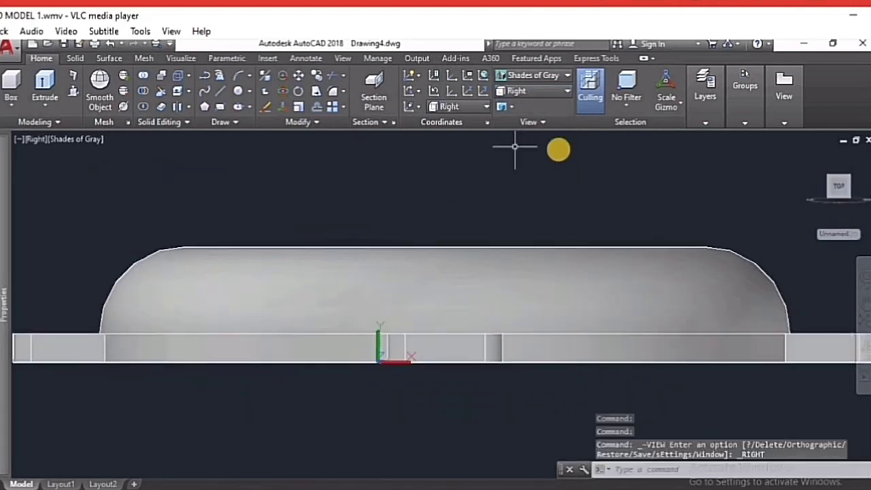
click(553, 94)
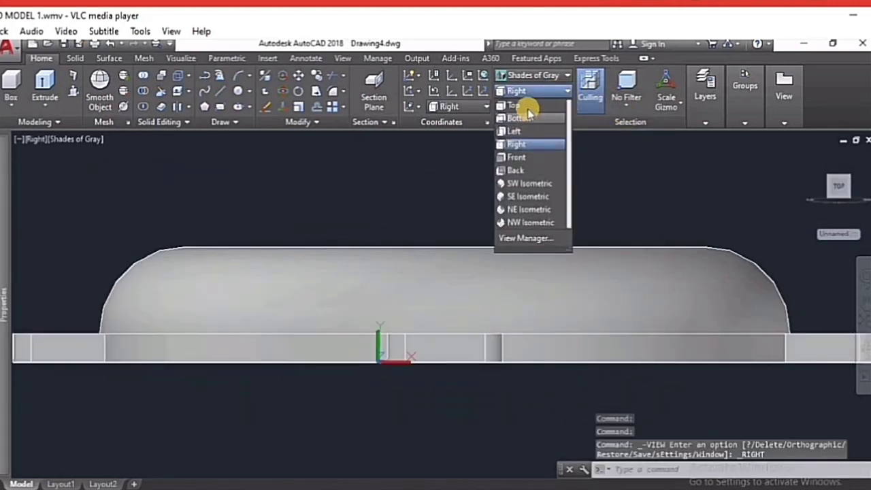
click(528, 109)
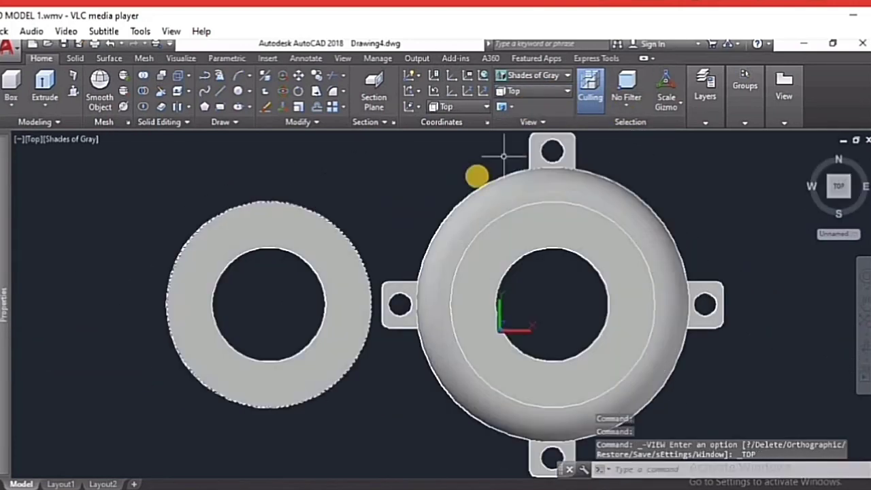
key(Escape)
key(Escape)
Move the flat ring from its centre to the flange's centre
text(m)
key(Return)
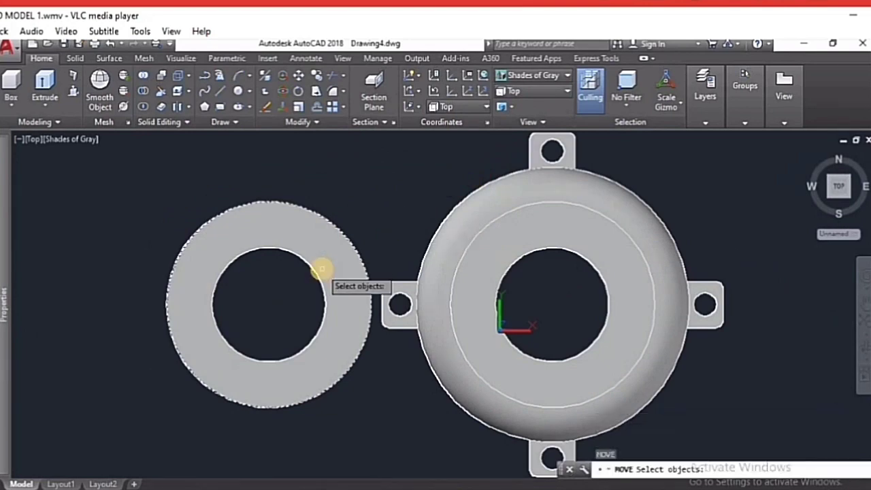
click(320, 272)
key(Return)
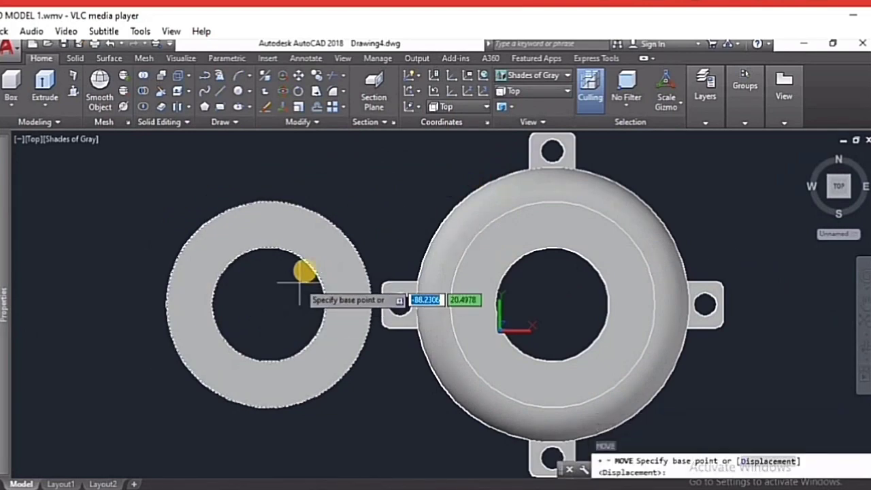
click(269, 306)
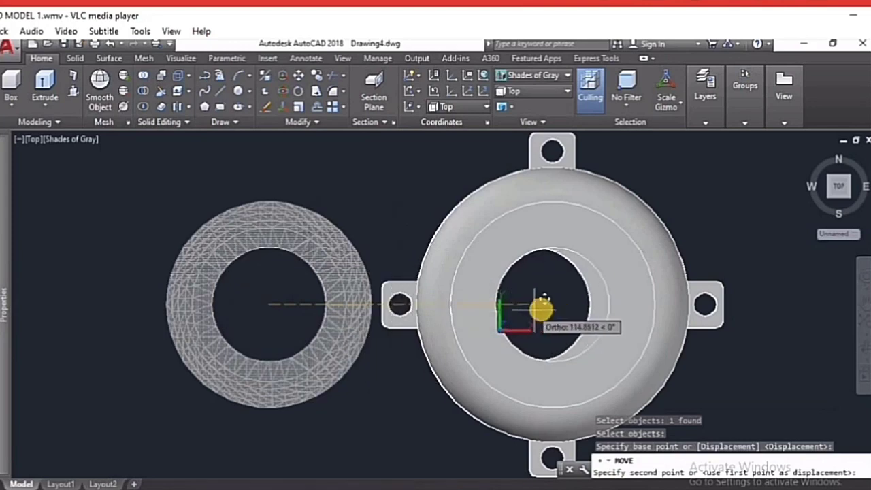
click(555, 305)
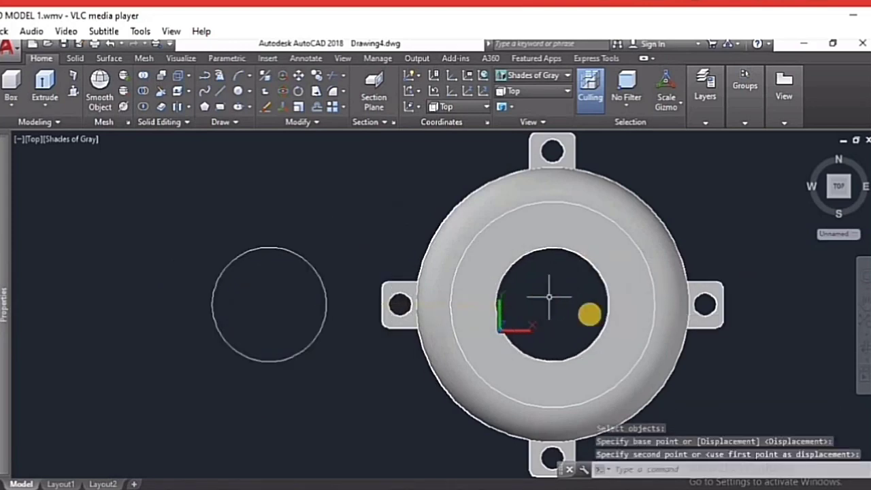
Delete the leftover circle and orbit from top down to a tilted view
click(252, 296)
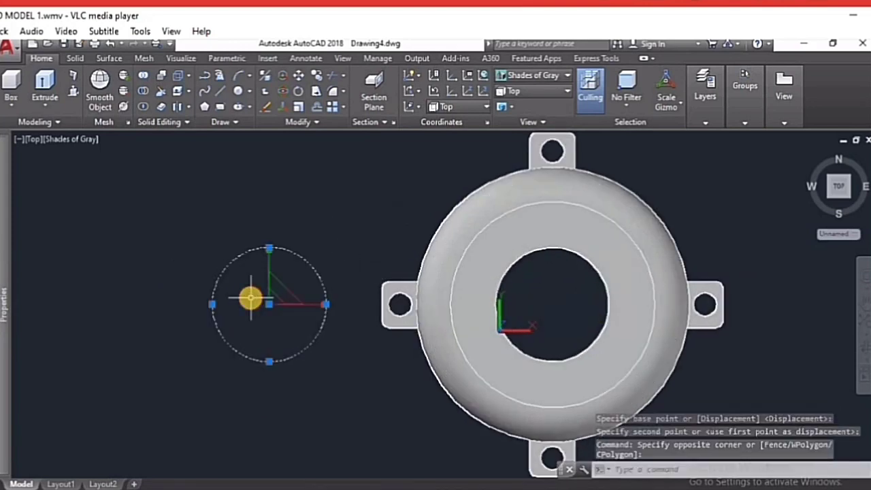
key(Delete)
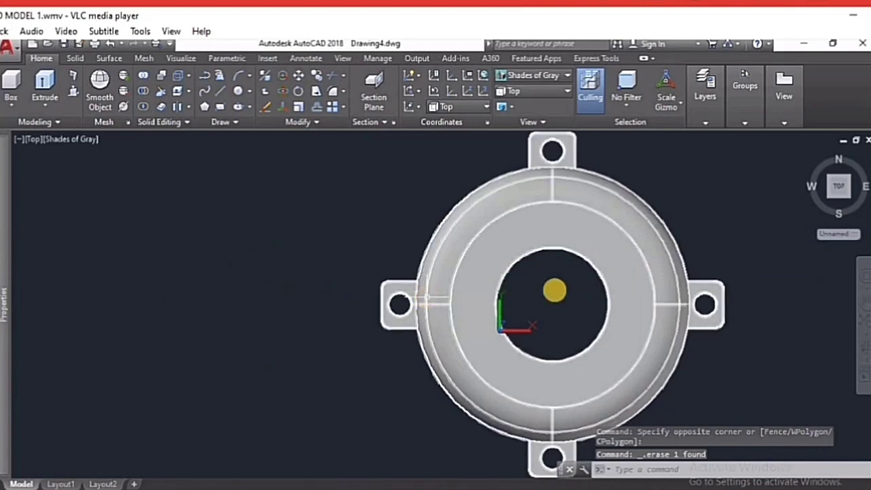
key(Escape)
click(862, 351)
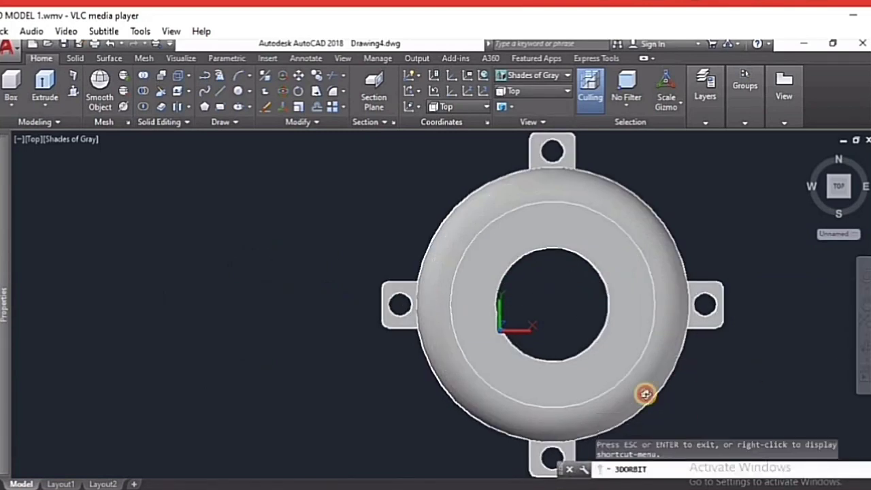
drag(651, 383, 522, 148)
key(Escape)
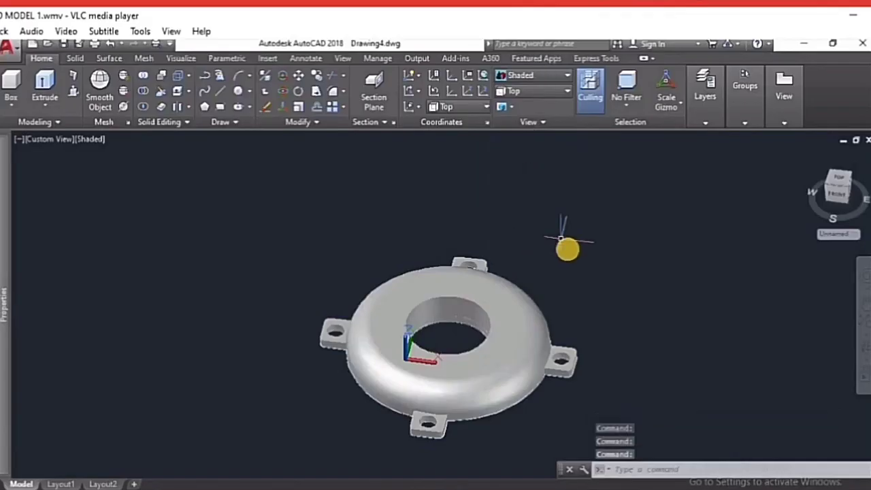
key(Escape)
scroll(446, 408, up, 3)
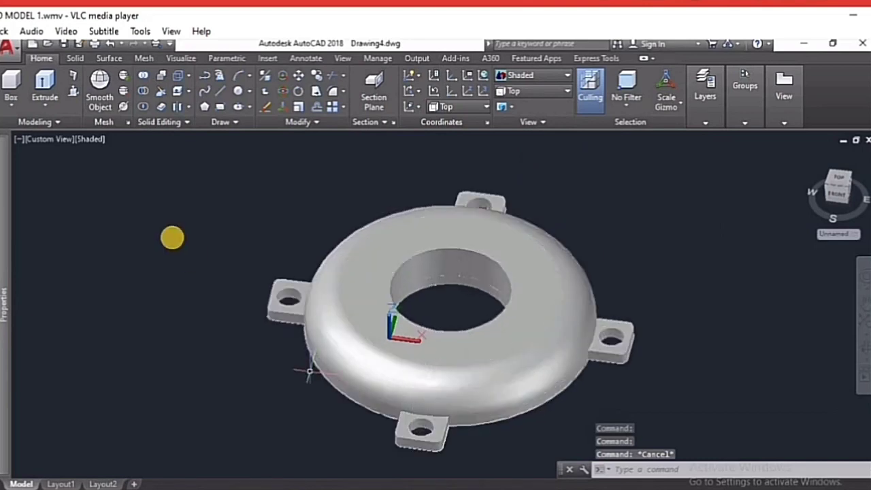
Start moving the ring up, selecting it and picking a base point
text(m)
key(Return)
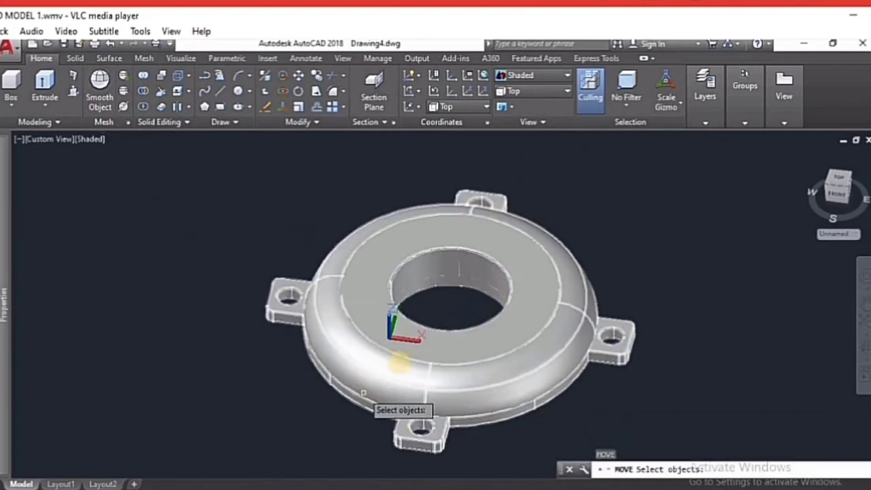
click(449, 282)
key(Return)
click(653, 274)
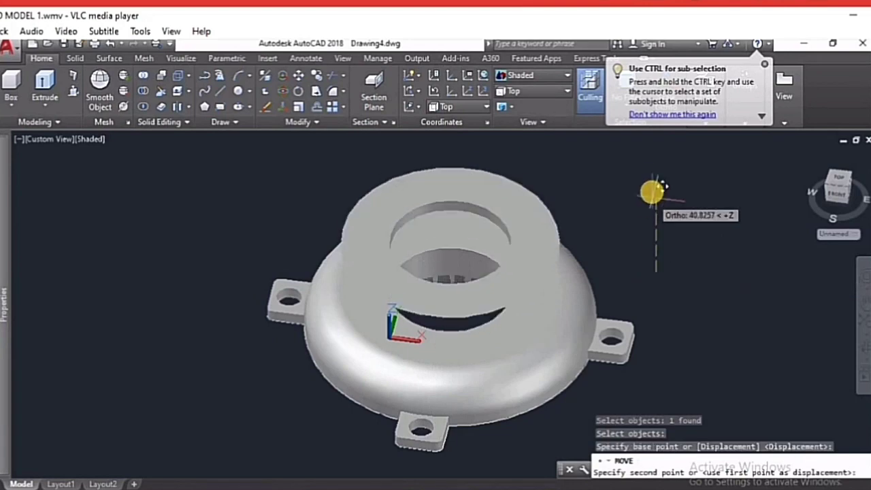
Lift the ring straight up above the flange and orbit to a low side view
click(652, 170)
click(863, 368)
mouse_move(724, 406)
mouse_down()
mouse_move(714, 334)
mouse_move(673, 344)
mouse_up()
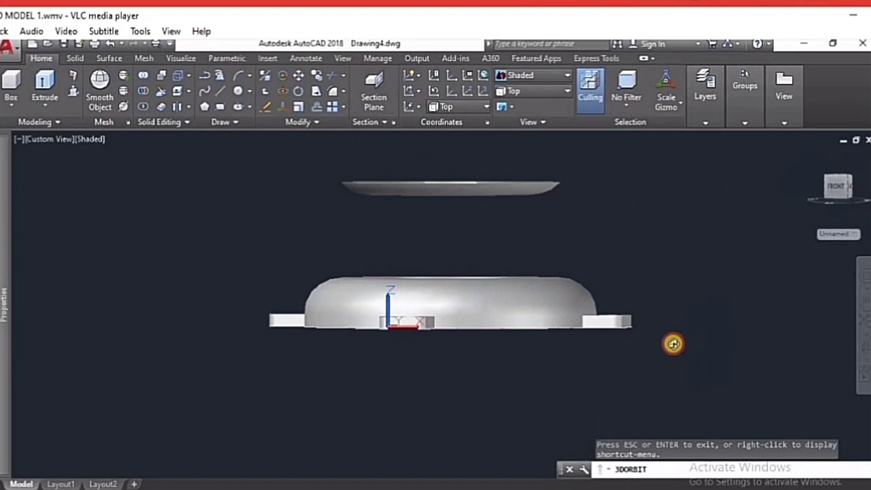
Switch to the Right view and start a new MOVE command
click(525, 95)
click(522, 108)
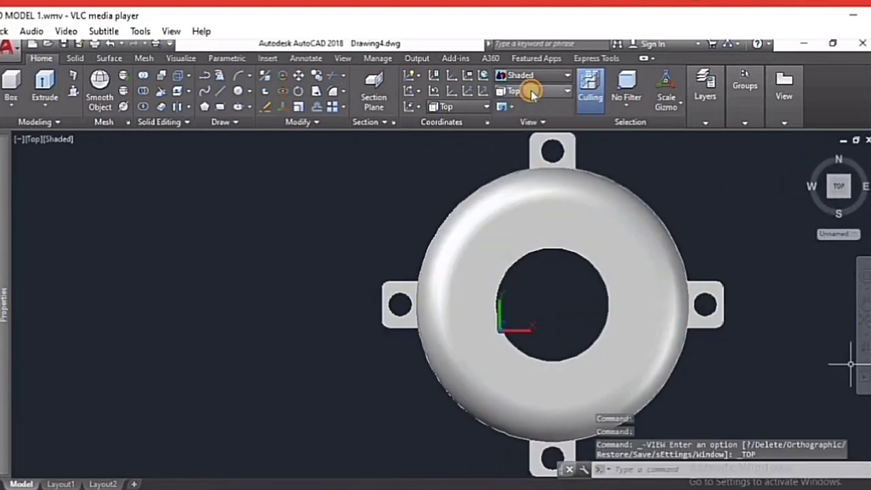
click(535, 93)
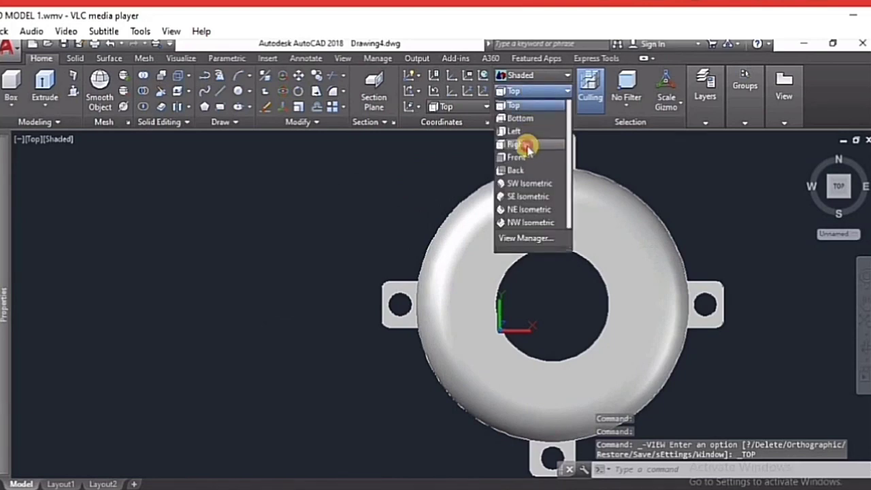
click(527, 147)
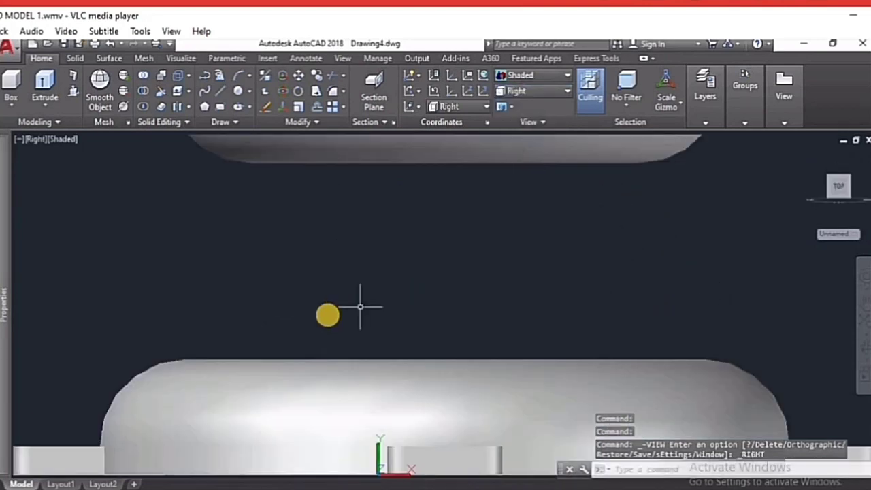
scroll(322, 304, down, 2)
key(Escape)
key(Escape)
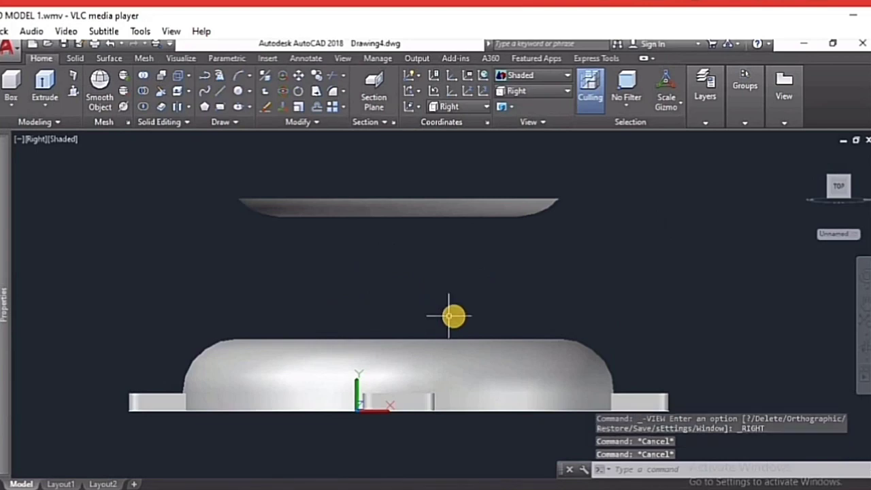
key(Escape)
text(M)
key(Return)
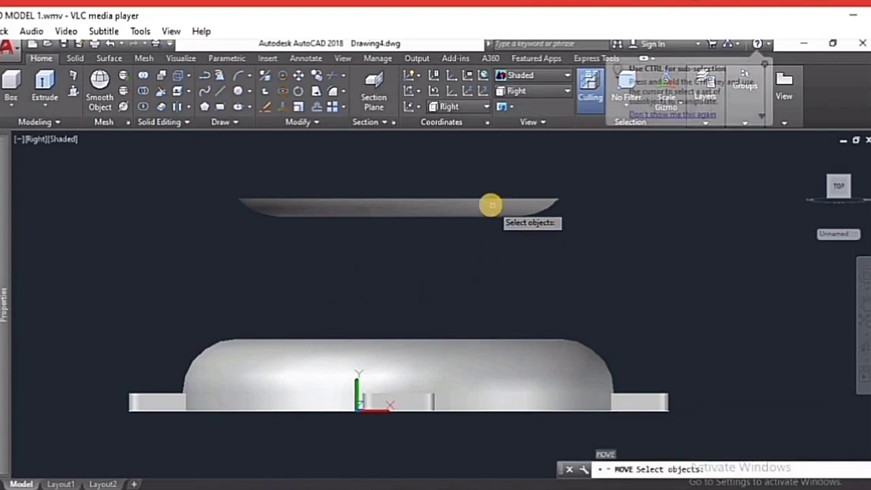
Lower the thin dish straight down until it rests on top of the flange
click(490, 205)
key(Return)
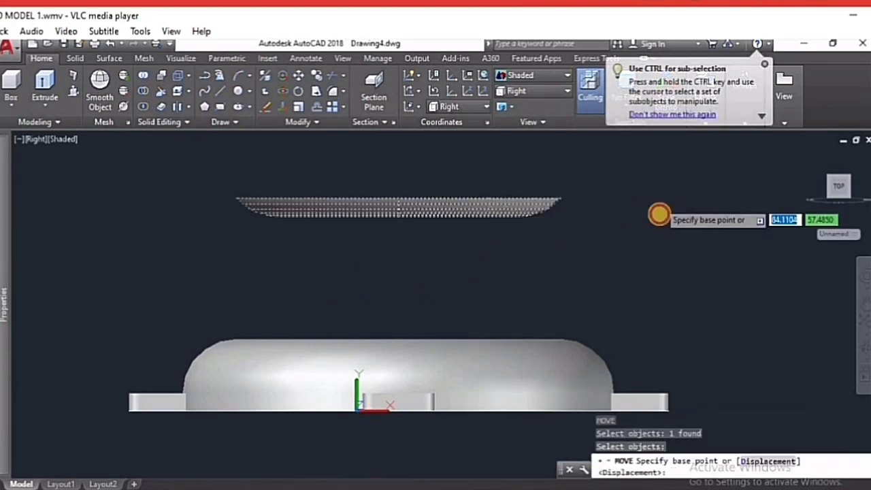
click(657, 233)
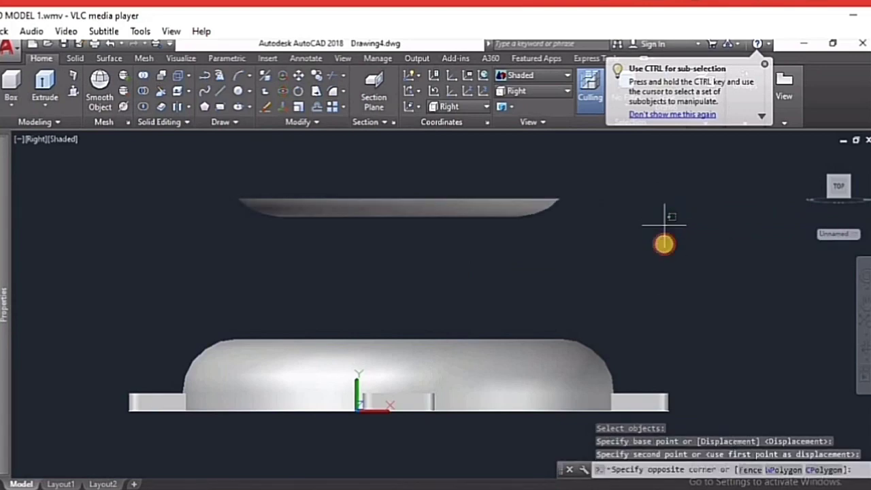
key(Escape)
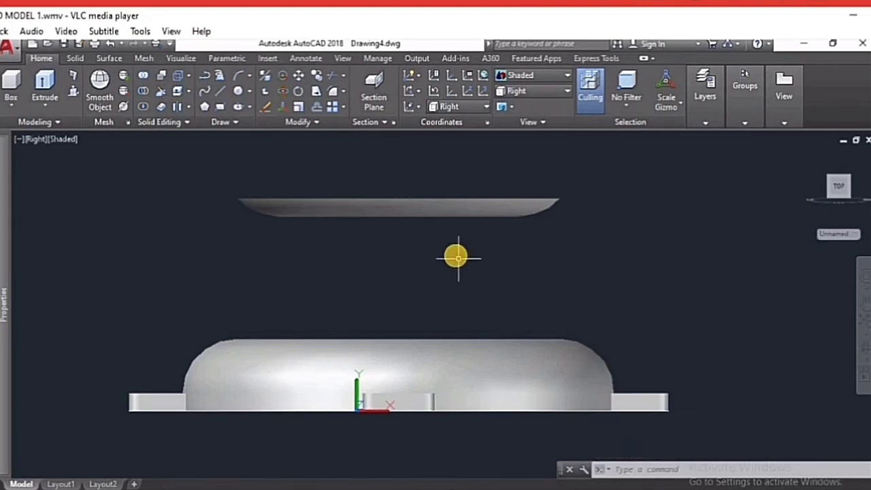
text(M)
key(Return)
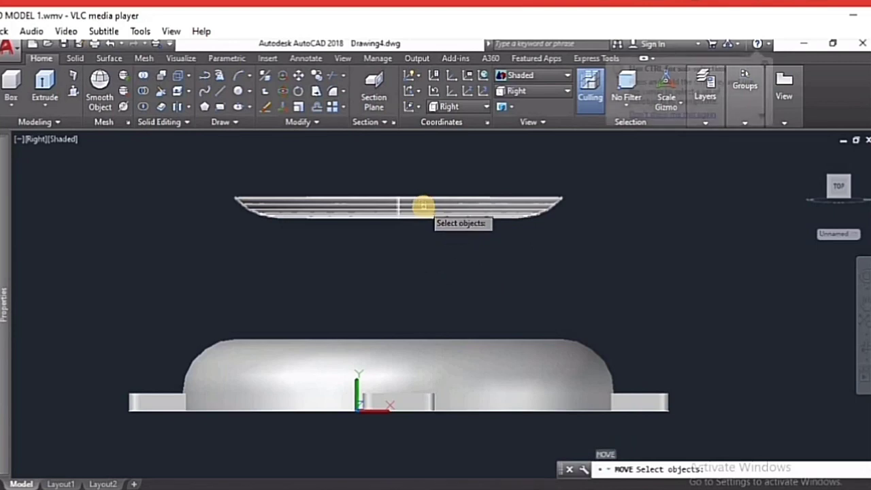
click(422, 206)
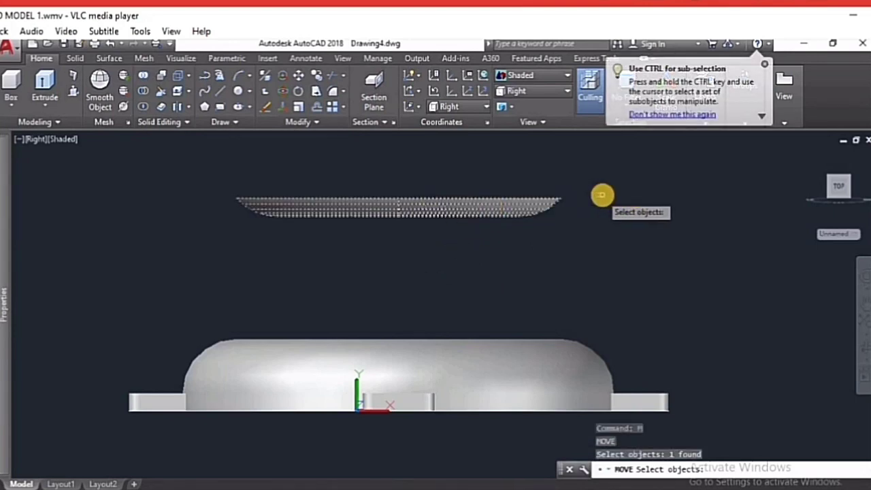
key(Return)
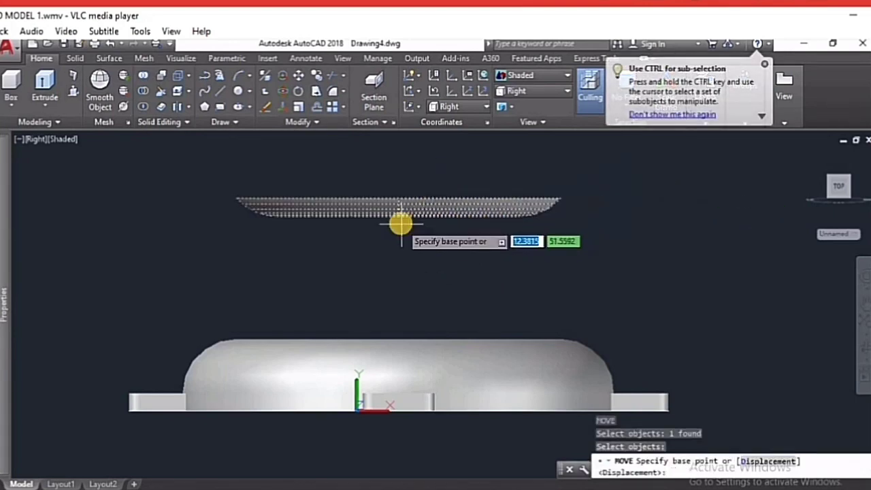
scroll(399, 197, down, 2)
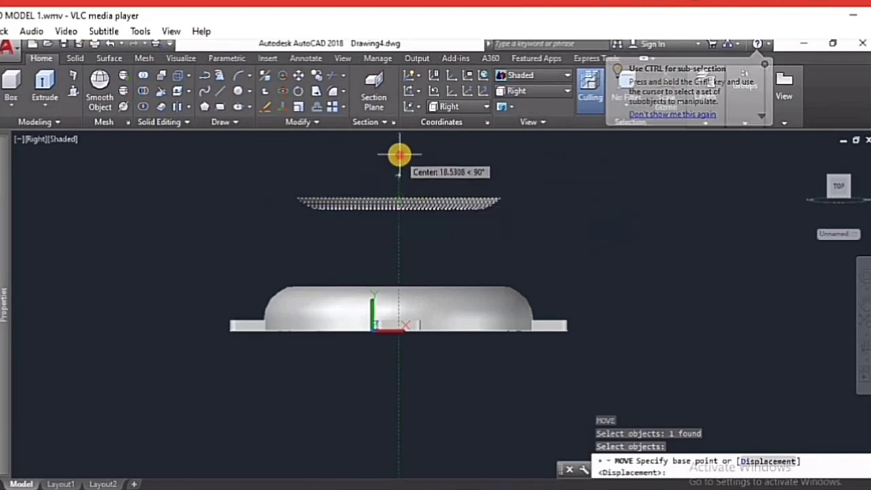
click(399, 156)
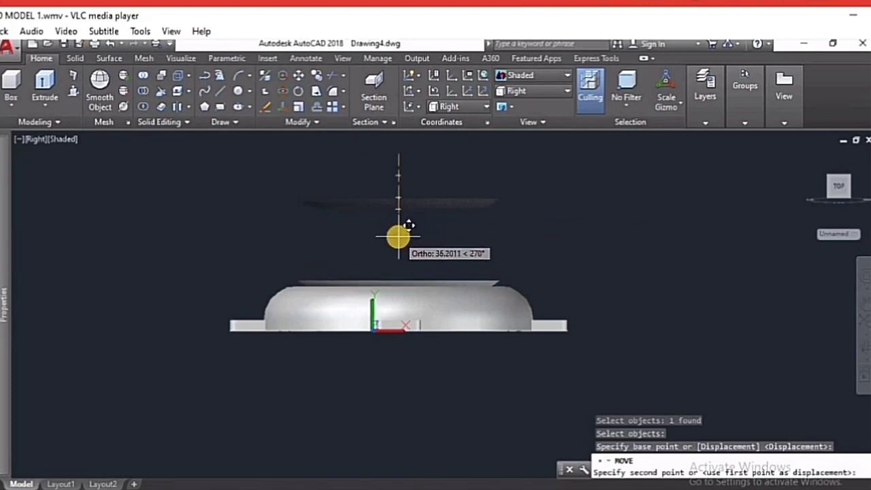
click(398, 236)
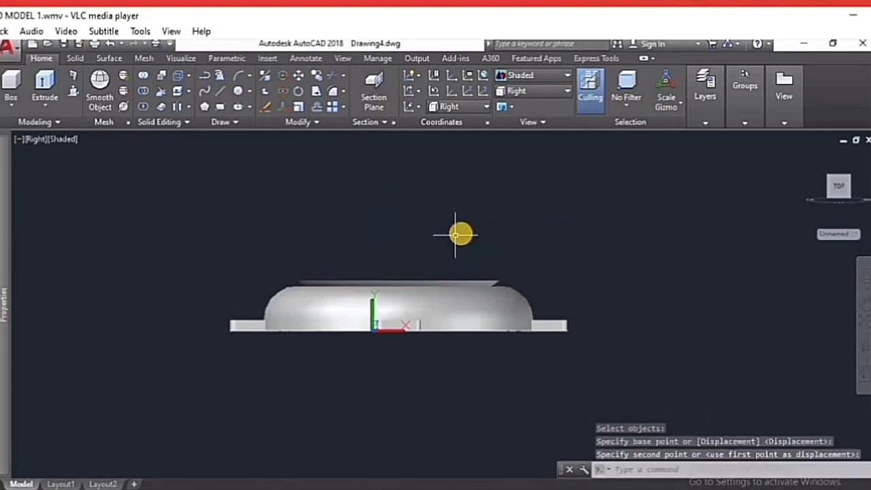
key(Escape)
Orbit to an angled view and render the model in Conceptual style
click(863, 354)
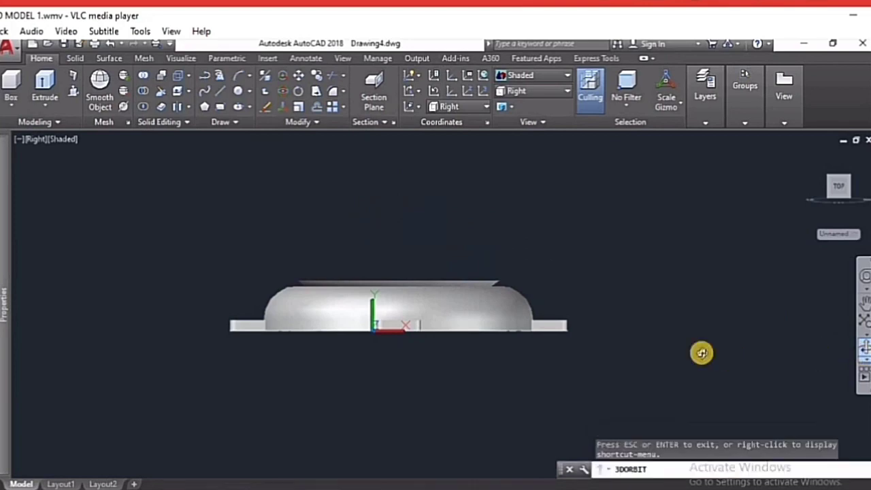
mouse_move(628, 365)
mouse_down()
mouse_move(588, 373)
mouse_move(583, 345)
mouse_move(546, 356)
mouse_move(527, 334)
mouse_move(519, 338)
mouse_move(526, 326)
mouse_move(593, 313)
mouse_move(603, 342)
mouse_move(551, 323)
mouse_move(504, 355)
mouse_move(509, 348)
mouse_up()
scroll(515, 304, down, 3)
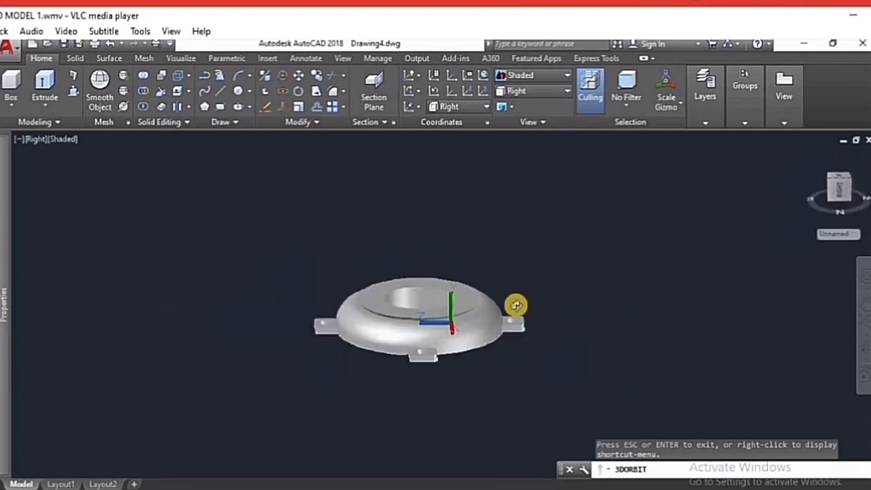
scroll(521, 325, down, 2)
scroll(475, 294, up, 5)
scroll(503, 282, up, 2)
scroll(538, 238, up, 2)
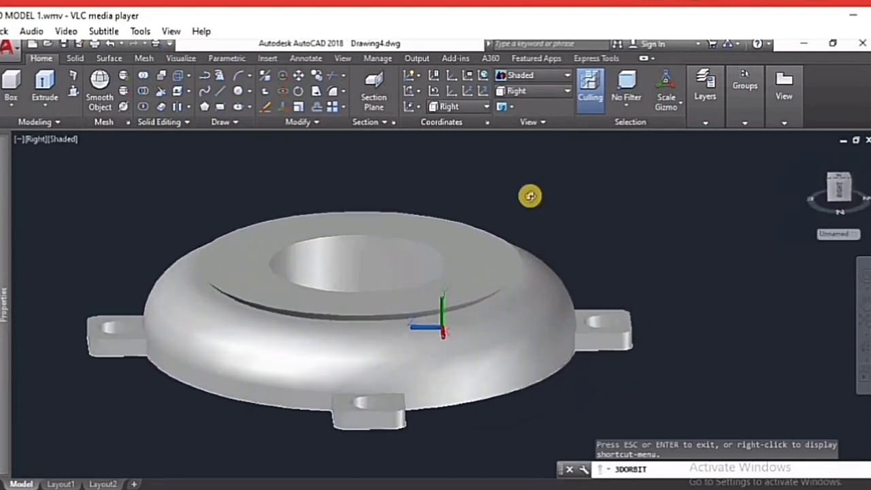
click(553, 75)
click(574, 98)
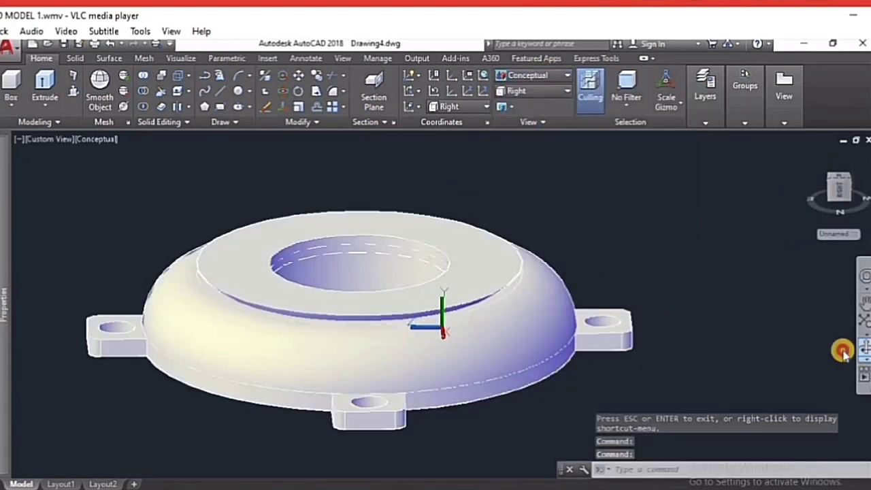
Tilt to a near side-on view and start Subtract with the flange as the body
click(858, 350)
mouse_move(690, 361)
mouse_down()
mouse_move(688, 323)
mouse_move(685, 336)
mouse_move(653, 289)
mouse_up()
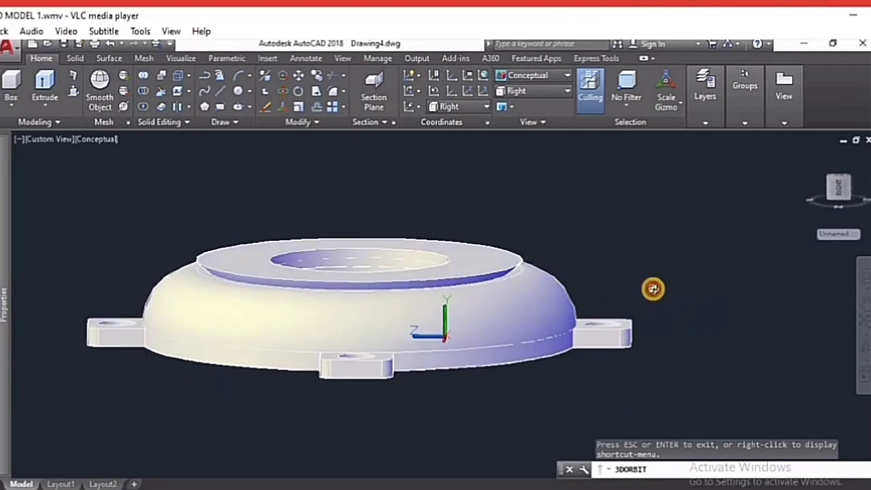
click(143, 90)
click(193, 297)
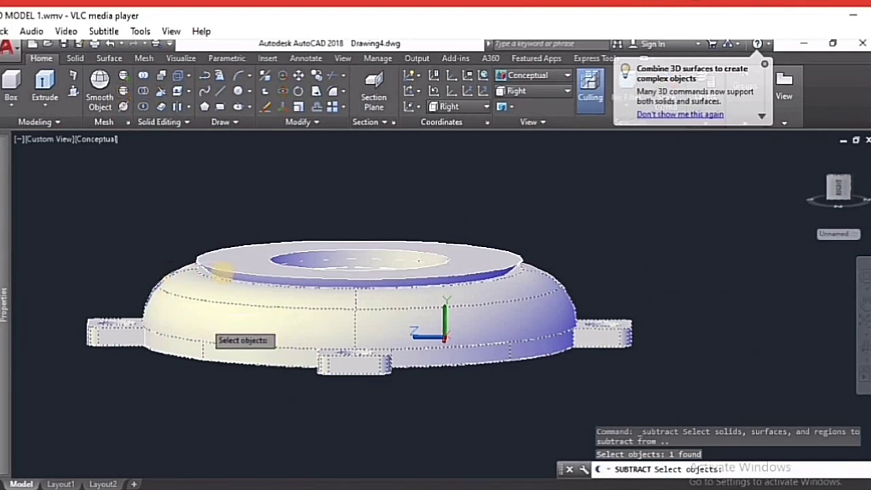
Subtract the top dish from the flange and orbit to show all four lugs
key(Return)
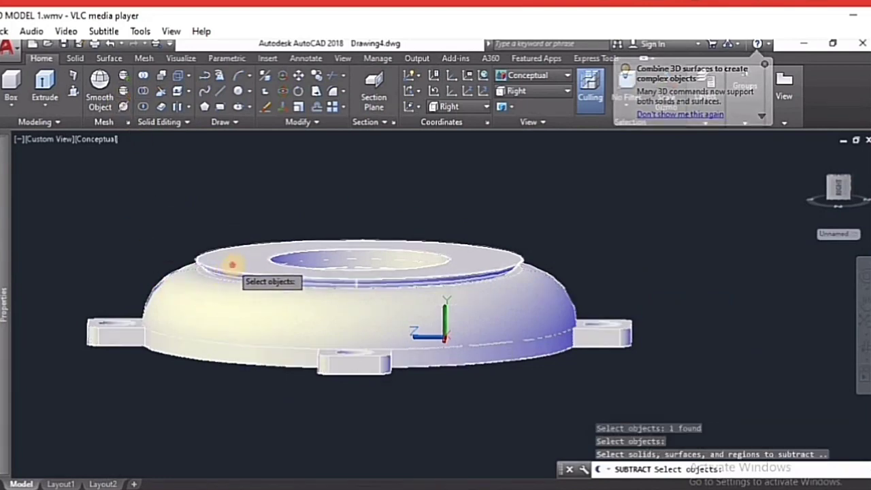
click(233, 264)
key(Return)
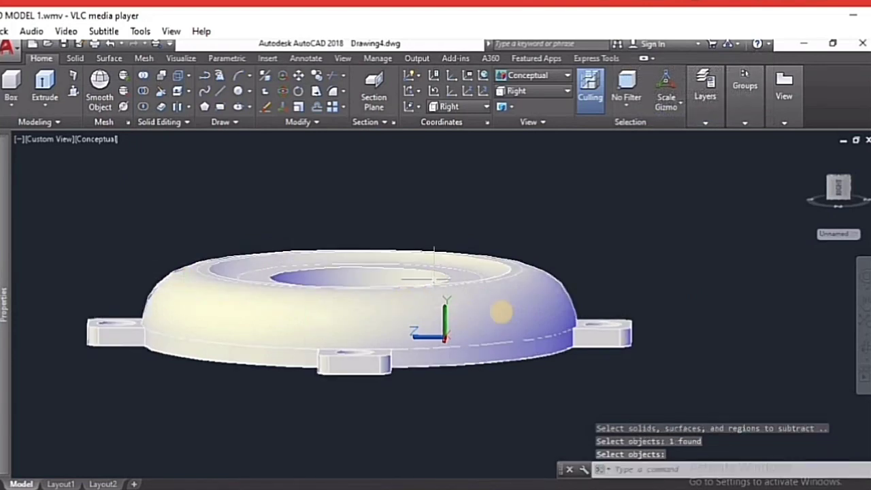
click(856, 348)
mouse_move(681, 293)
mouse_down()
mouse_move(658, 324)
mouse_move(485, 404)
mouse_up()
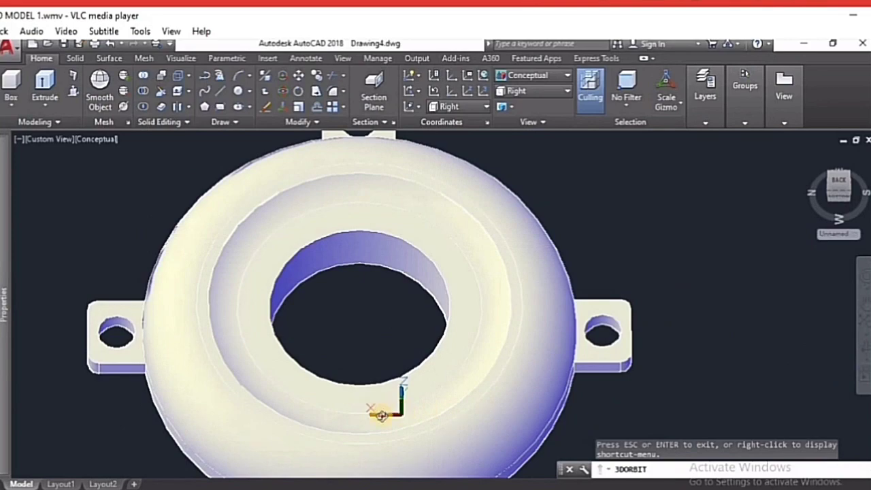
mouse_move(381, 415)
mouse_down()
mouse_move(414, 365)
mouse_move(497, 331)
mouse_move(414, 405)
mouse_move(509, 347)
mouse_move(506, 363)
mouse_move(510, 350)
mouse_move(519, 365)
mouse_move(523, 354)
mouse_up()
click(548, 73)
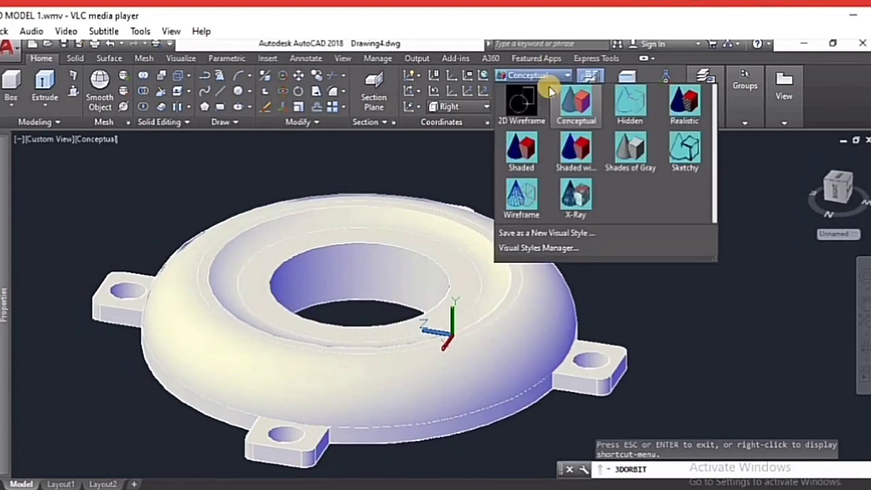
Try Shaded with edges and Shades of Gray, then settle on plain Shaded style
click(572, 146)
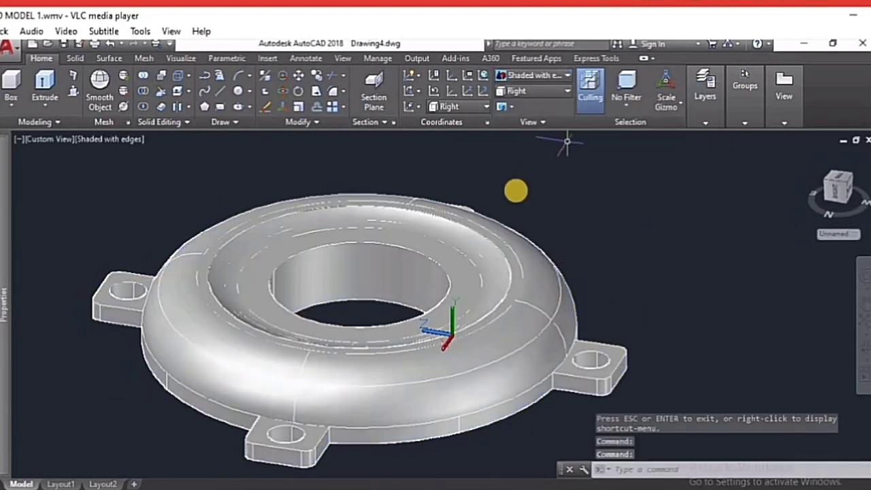
click(562, 76)
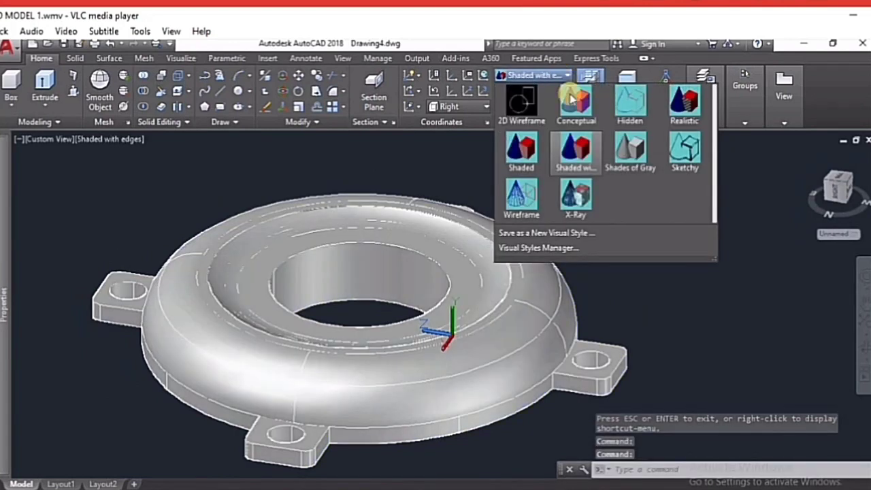
click(630, 146)
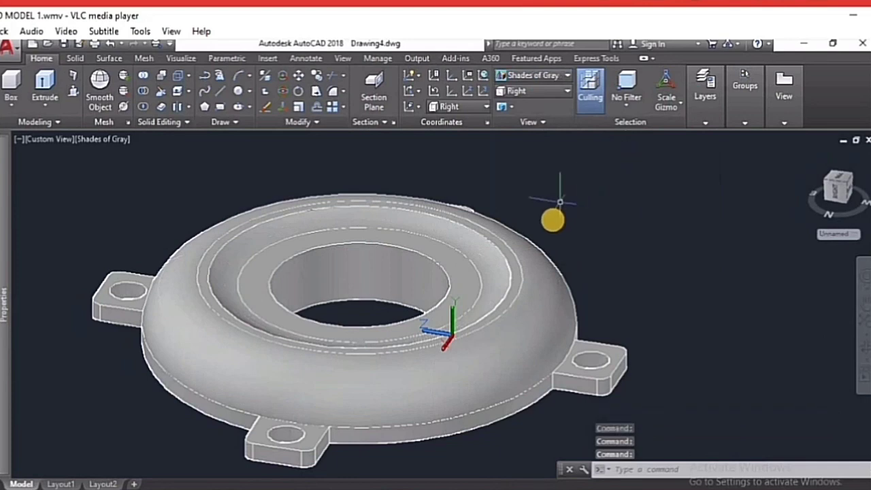
click(540, 242)
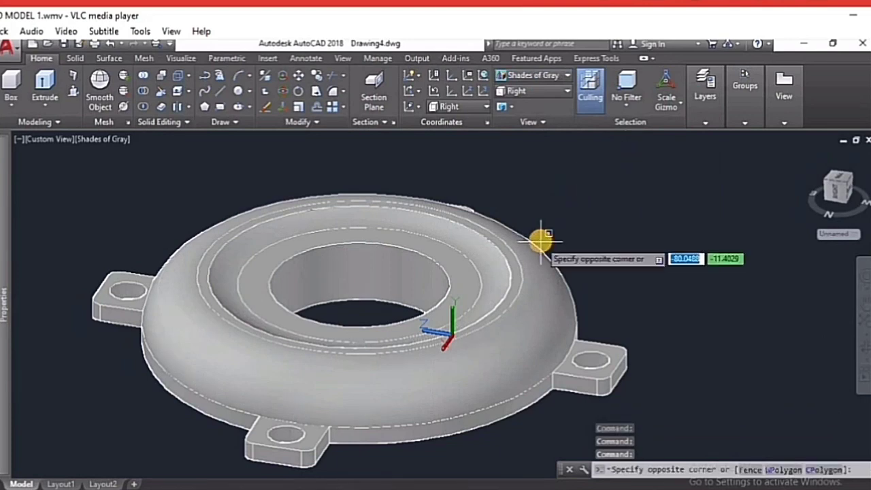
click(540, 238)
key(Escape)
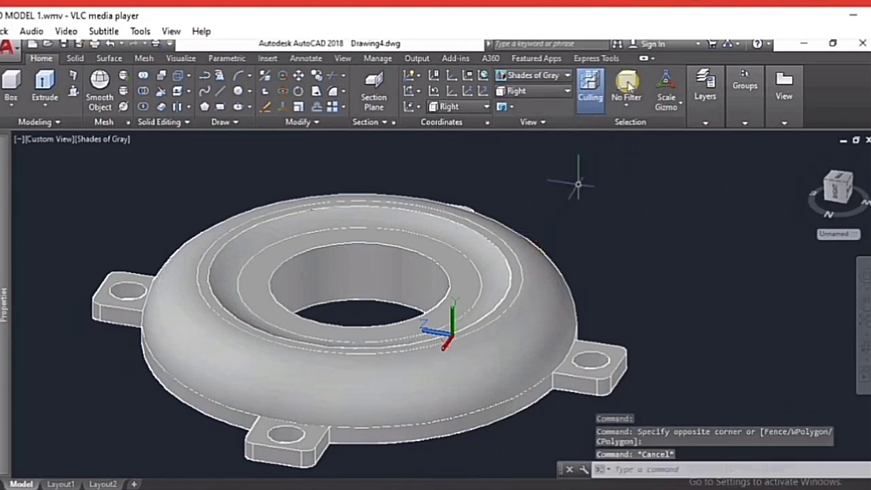
click(565, 77)
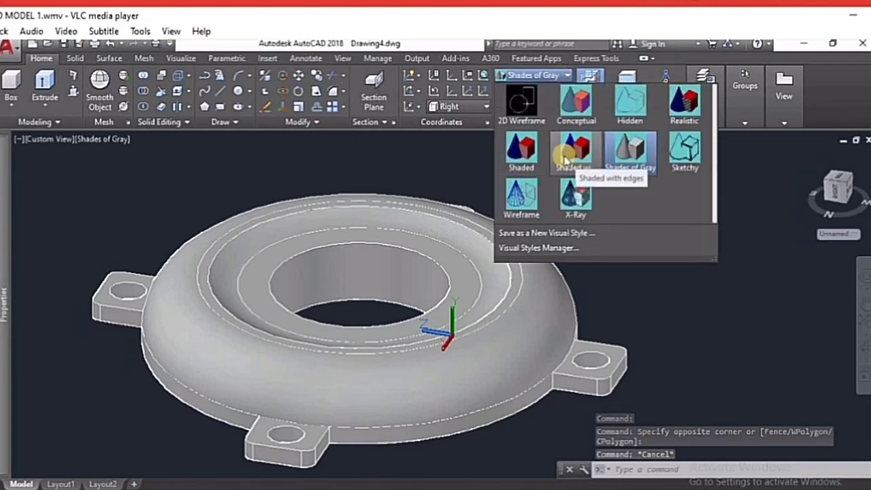
click(566, 108)
click(564, 106)
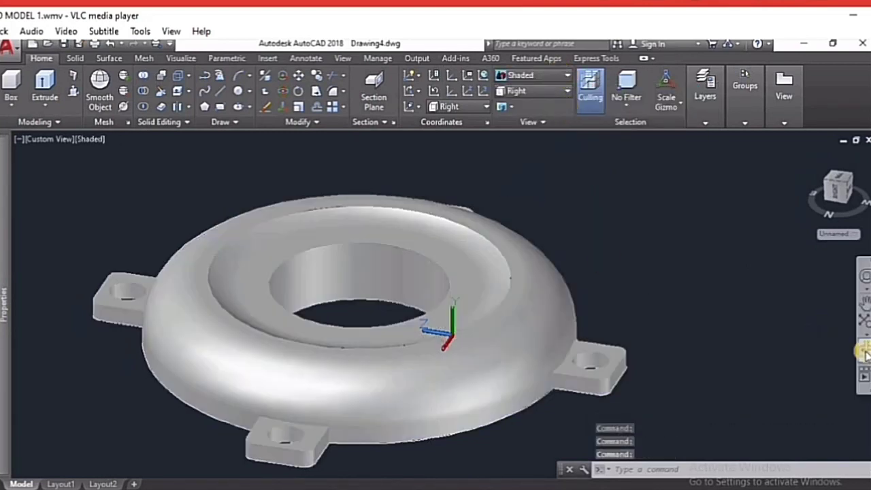
Orbit the part to a low angled view and zoom to extents
mouse_move(690, 357)
shift+middle_down()
mouse_move(631, 321)
mouse_move(641, 297)
mouse_move(566, 334)
mouse_move(579, 306)
mouse_move(608, 309)
mouse_move(585, 356)
mouse_move(393, 380)
mouse_move(406, 356)
mouse_move(443, 414)
mouse_move(402, 388)
mouse_move(404, 397)
mouse_move(383, 406)
mouse_move(460, 346)
mouse_move(482, 341)
mouse_move(522, 352)
mouse_move(513, 379)
mouse_move(390, 405)
shift+middle_up()
text(E)
key(Return)
key(Escape)
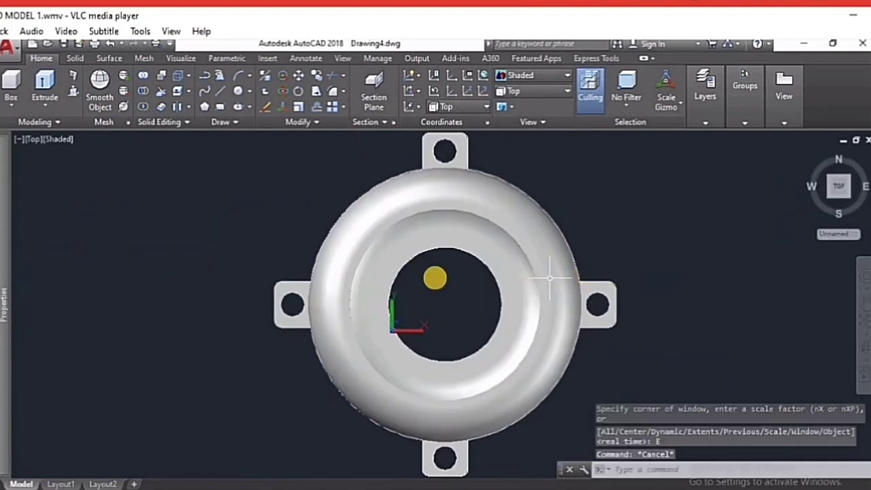
Begin a diameter circle at the flange centre, cancel it, and start orbiting
click(238, 92)
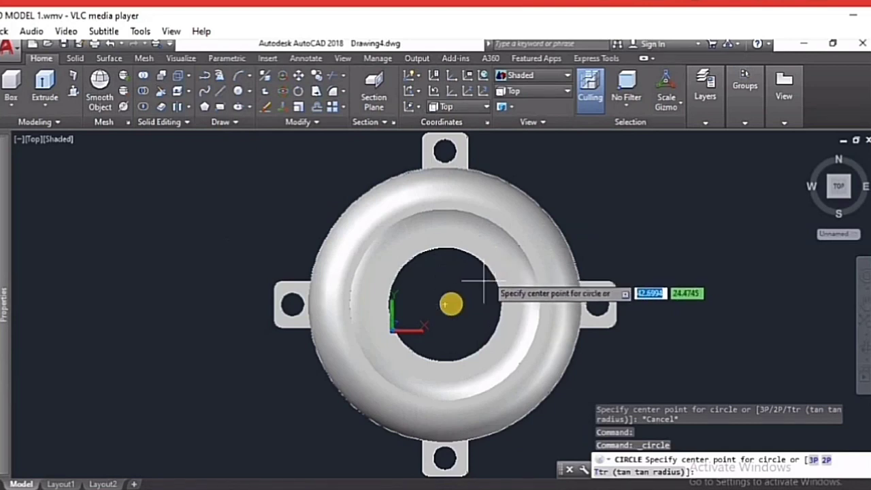
click(449, 305)
text(d)
key(Return)
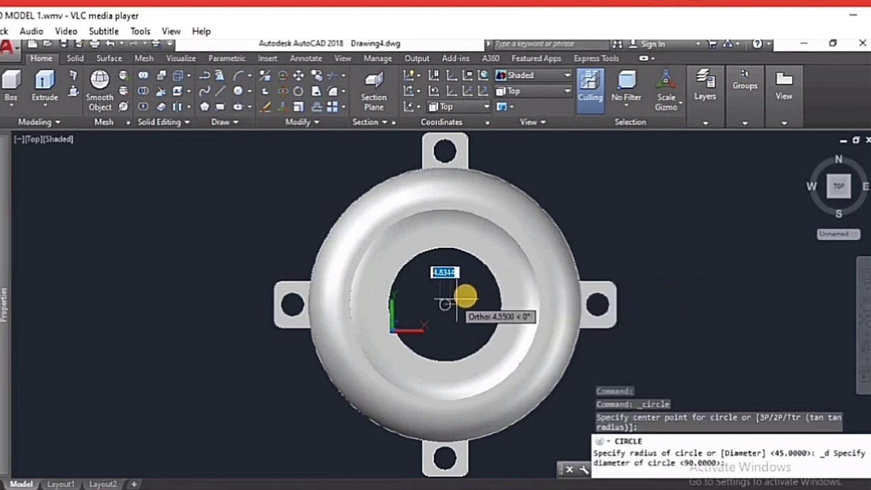
key(Escape)
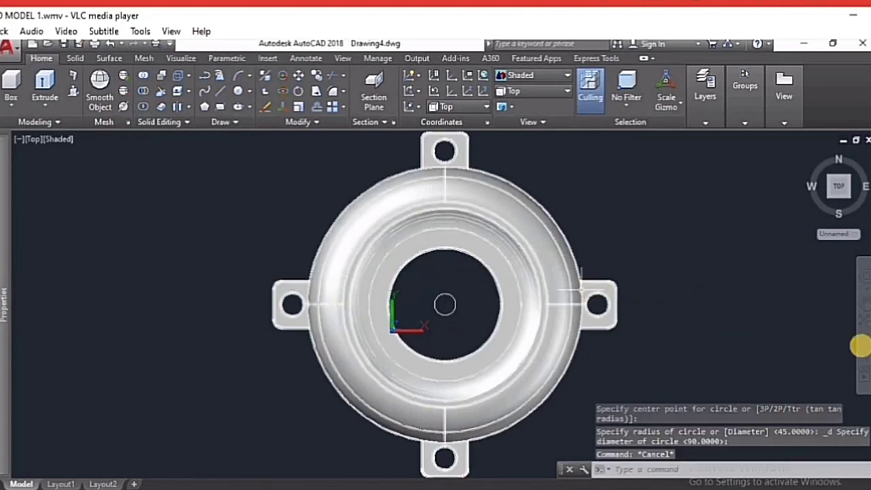
mouse_move(666, 386)
shift+middle_down()
mouse_move(631, 386)
mouse_move(642, 356)
mouse_move(679, 326)
mouse_move(659, 338)
shift+middle_up()
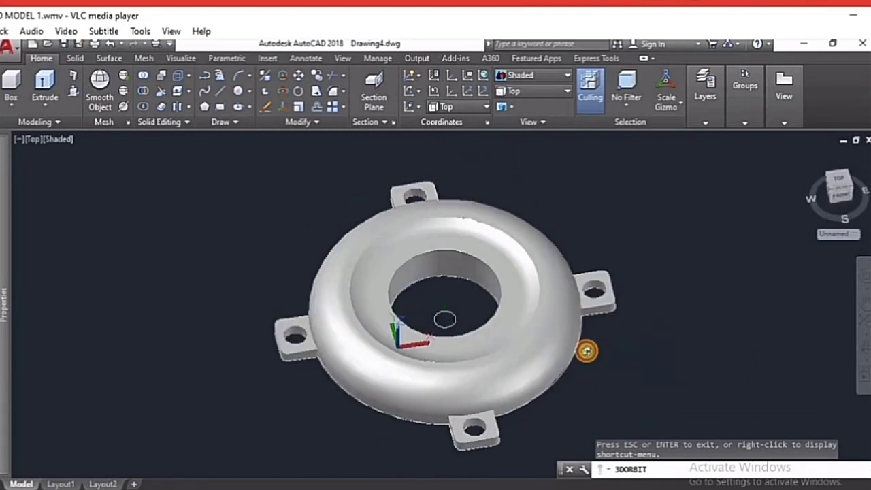
Orbit to a flat face-on view of the flange's underside and dismiss the filter menu
mouse_move(587, 351)
shift+middle_down()
mouse_move(583, 304)
mouse_move(595, 278)
mouse_move(593, 307)
mouse_move(574, 346)
mouse_move(534, 396)
shift+middle_up()
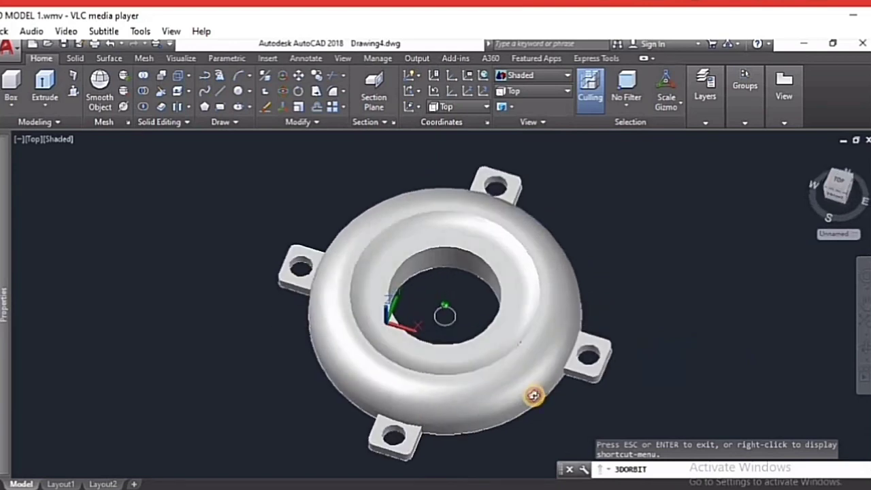
shift+middle_drag(534, 395, 512, 374)
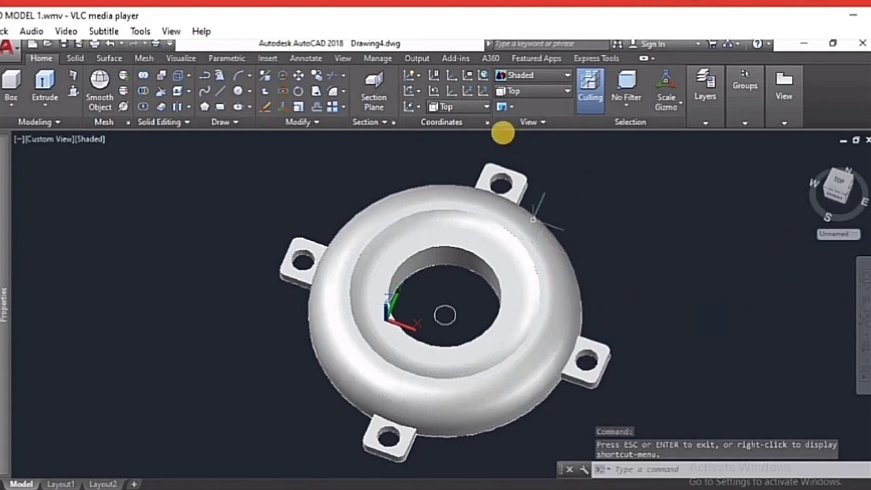
mouse_move(472, 117)
shift+middle_down()
mouse_move(656, 281)
mouse_move(263, 233)
shift+middle_up()
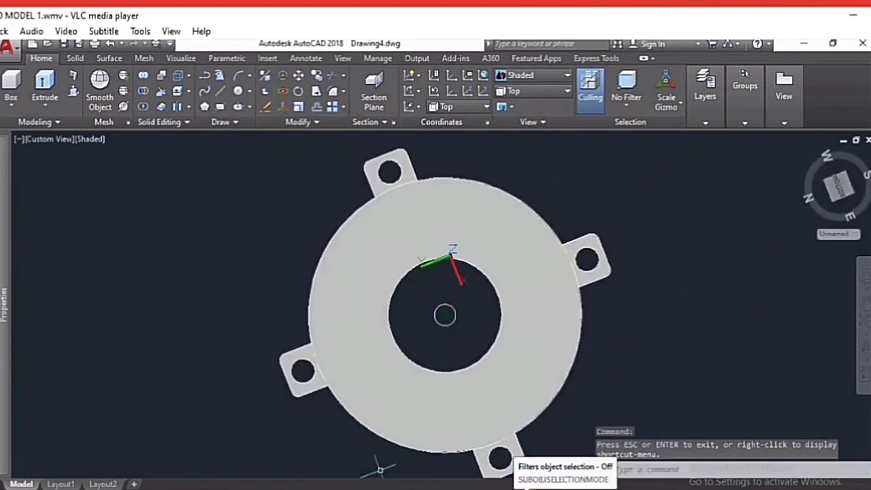
click(527, 476)
key(Escape)
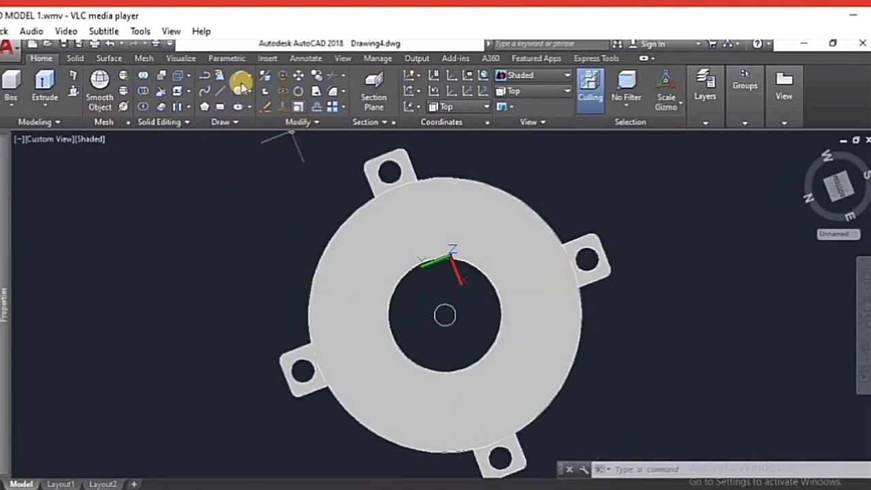
Draw two circles concentric with the central hole, one near the rim and one midway
click(239, 91)
click(445, 315)
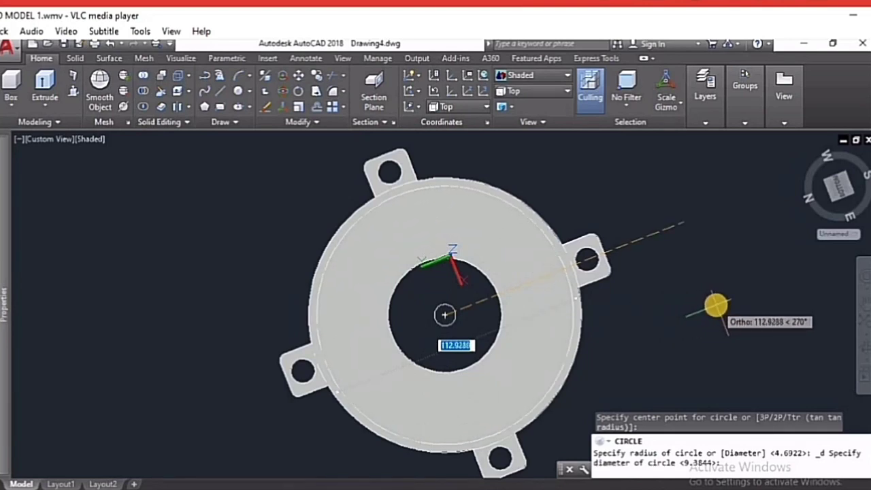
key(Escape)
click(237, 91)
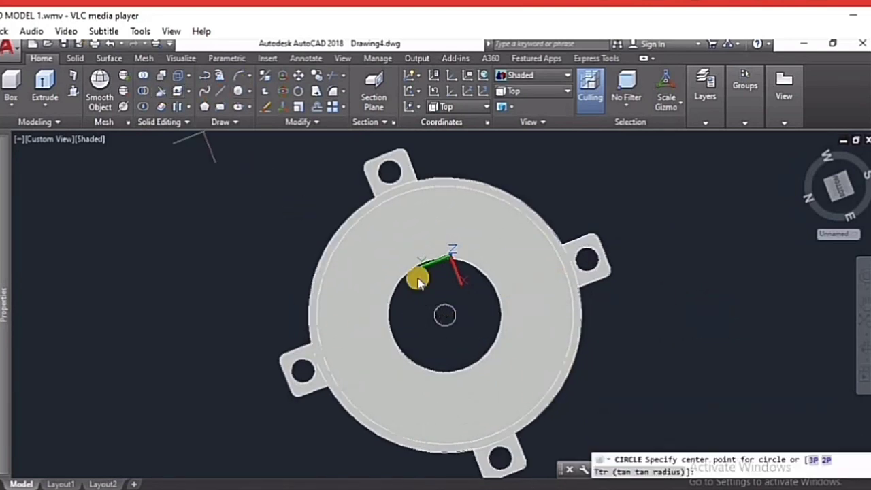
click(445, 315)
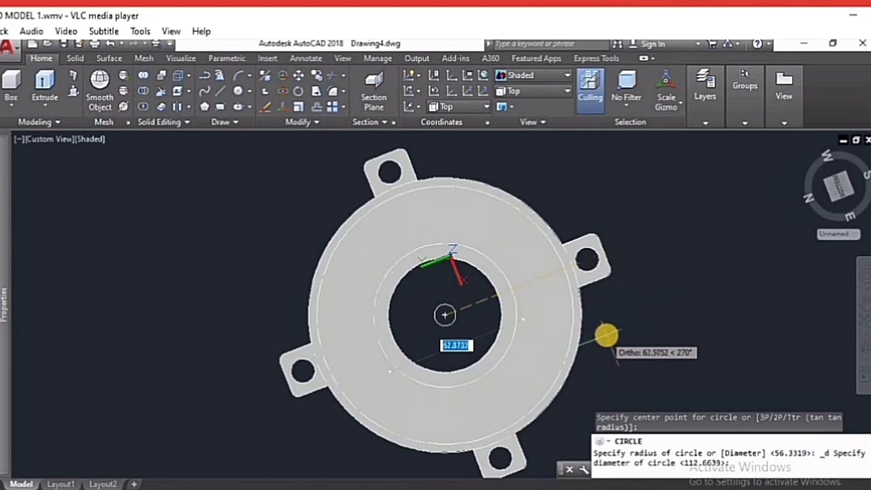
click(607, 335)
key(Escape)
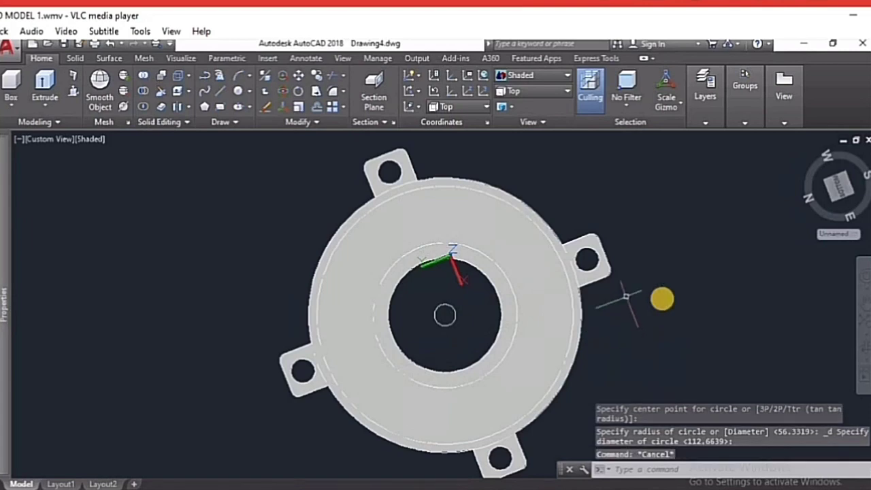
Orbit the shaded flange, then switch to the SW Isometric preset view and zoom
click(857, 350)
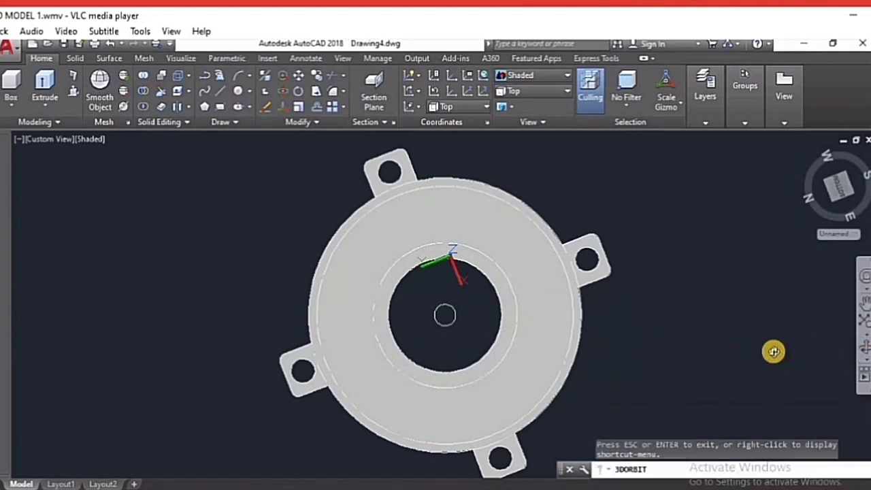
drag(774, 352, 705, 339)
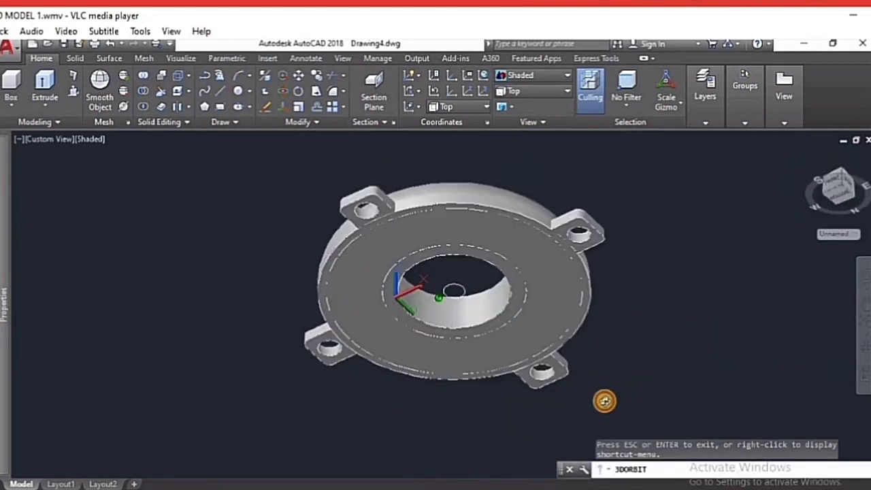
mouse_move(648, 354)
mouse_down()
mouse_move(602, 341)
mouse_move(519, 211)
mouse_up()
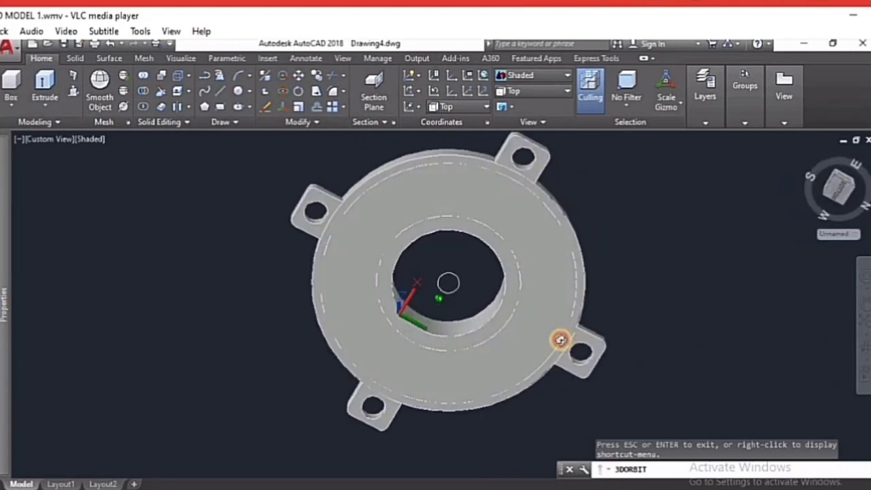
click(530, 94)
click(530, 185)
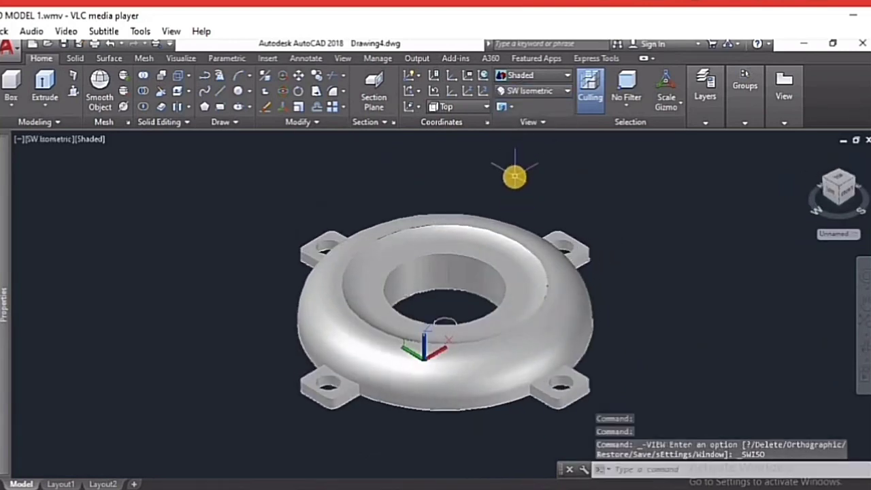
scroll(363, 209, down, 2)
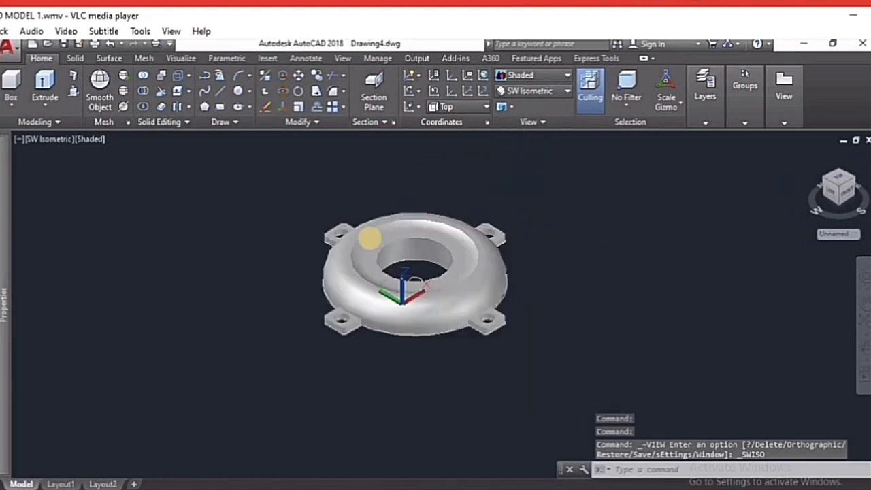
scroll(569, 291, up, 2)
key(Escape)
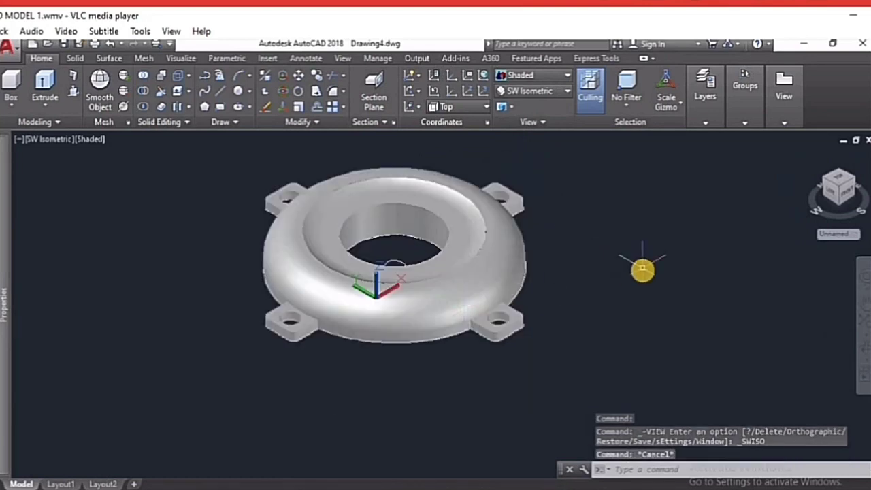
key(Escape)
Move the flange solid upward off its outline circles
text(m)
key(Return)
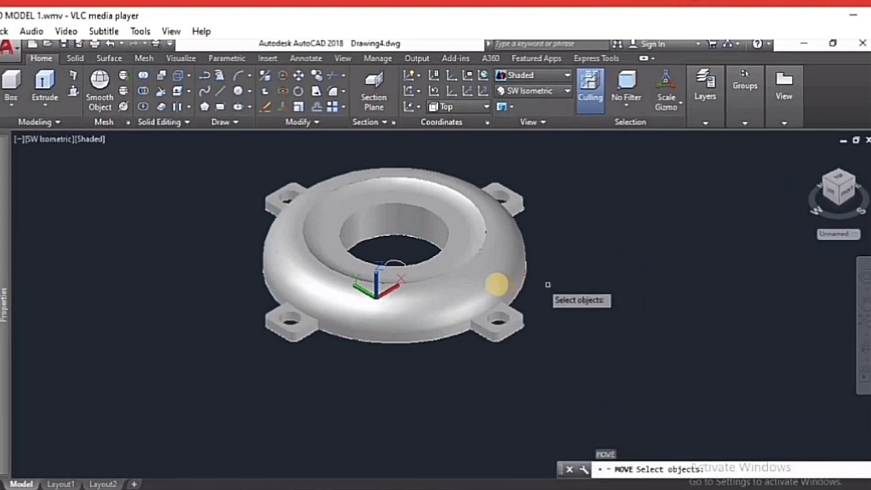
click(497, 283)
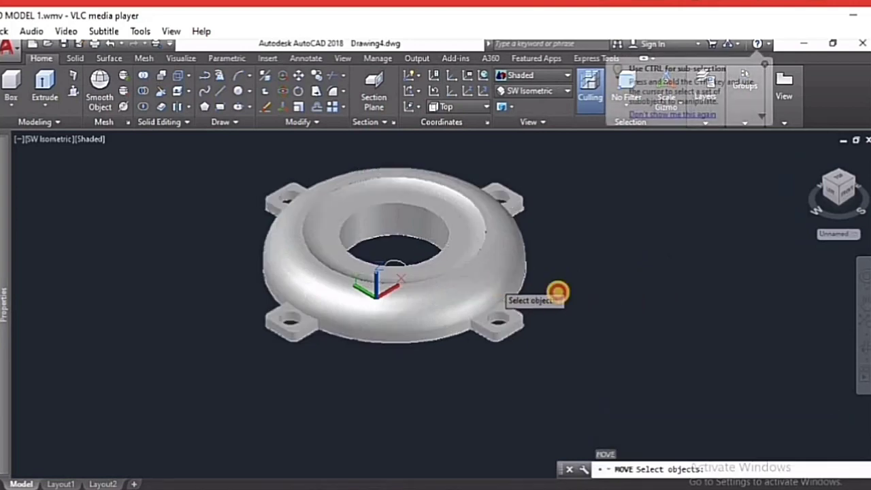
key(Return)
click(663, 325)
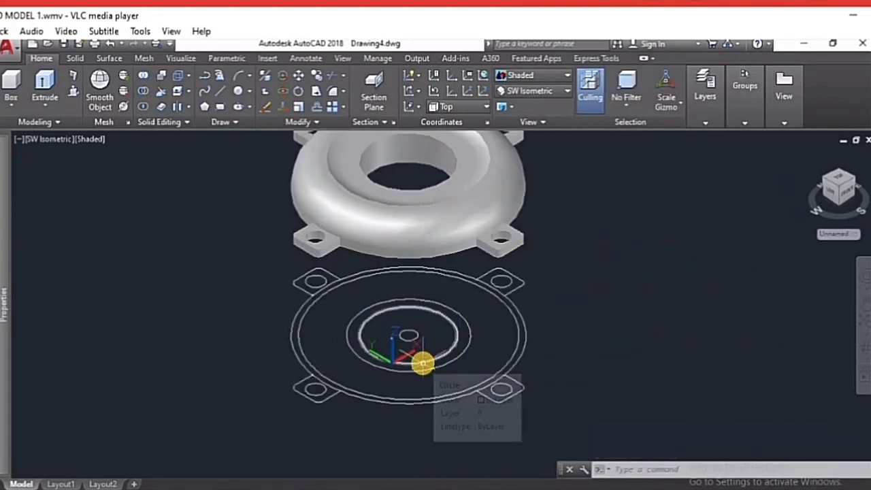
Erase the circle at the hole's edge and try repositioning the UCS origin via its grip menu
click(413, 340)
key(Delete)
click(412, 339)
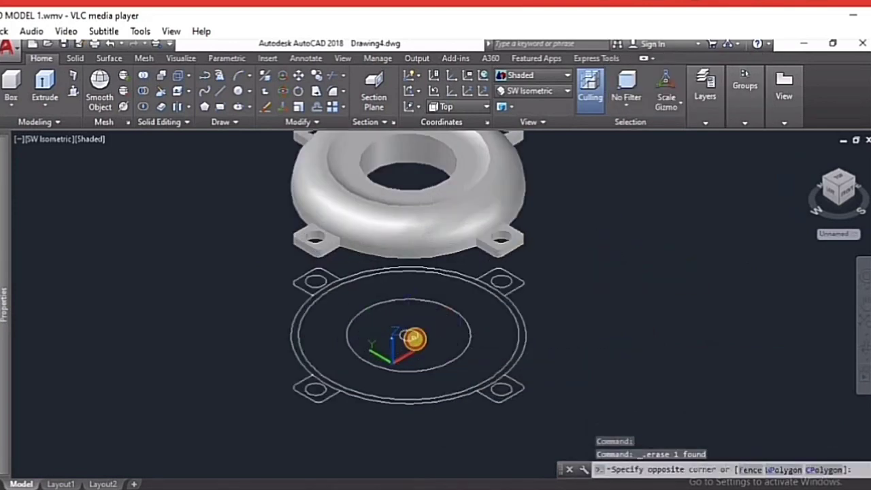
right_click(393, 368)
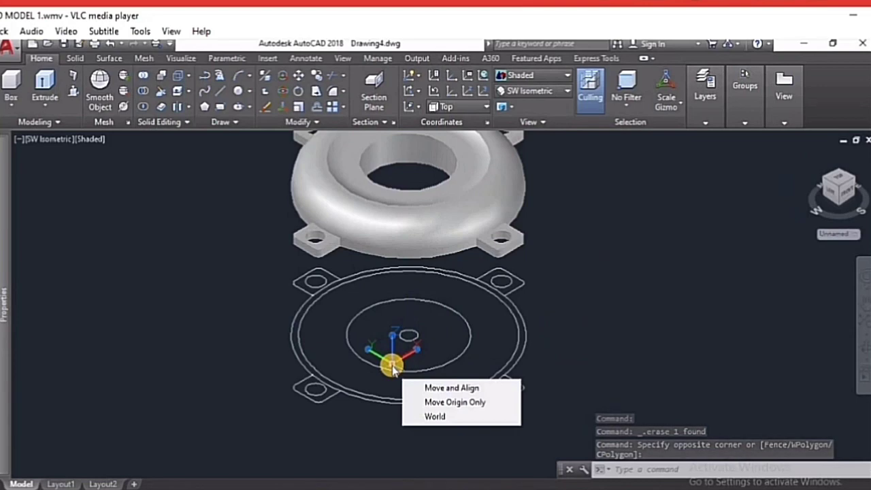
click(392, 368)
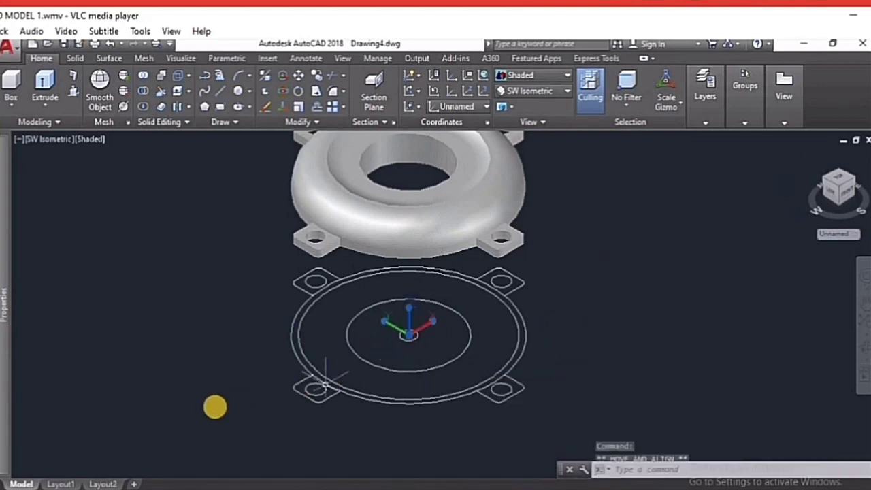
right_click(411, 338)
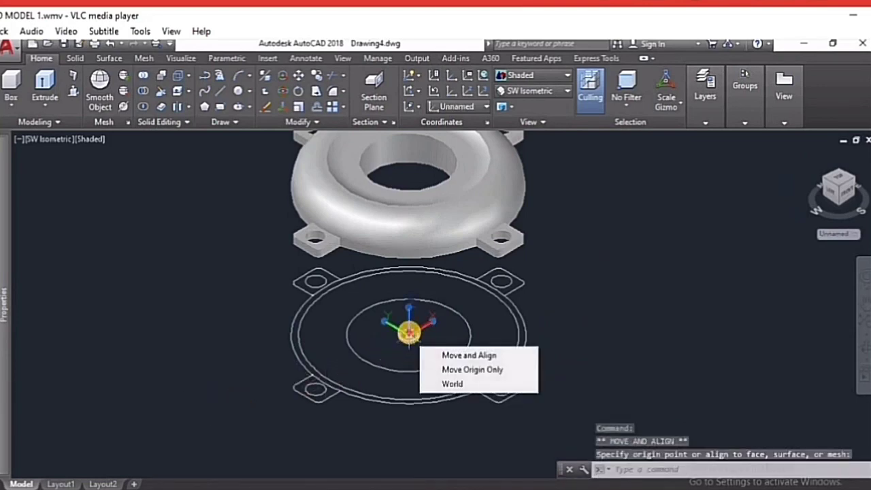
click(408, 332)
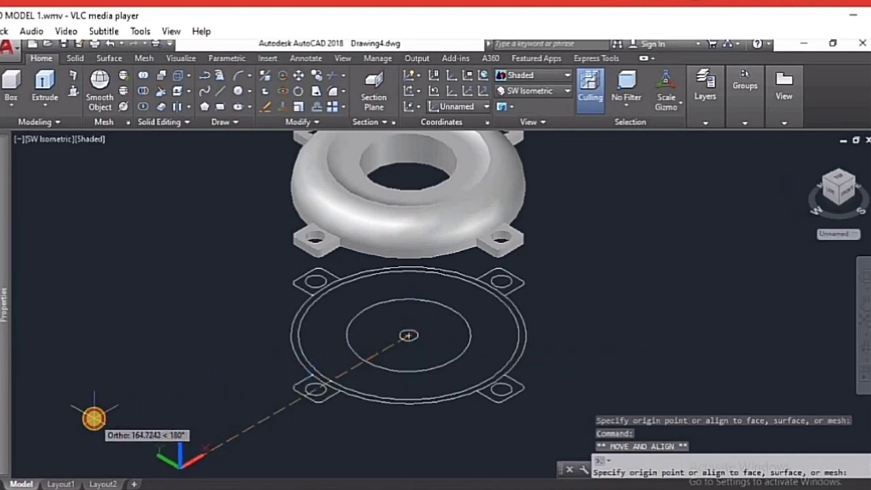
click(94, 419)
key(Escape)
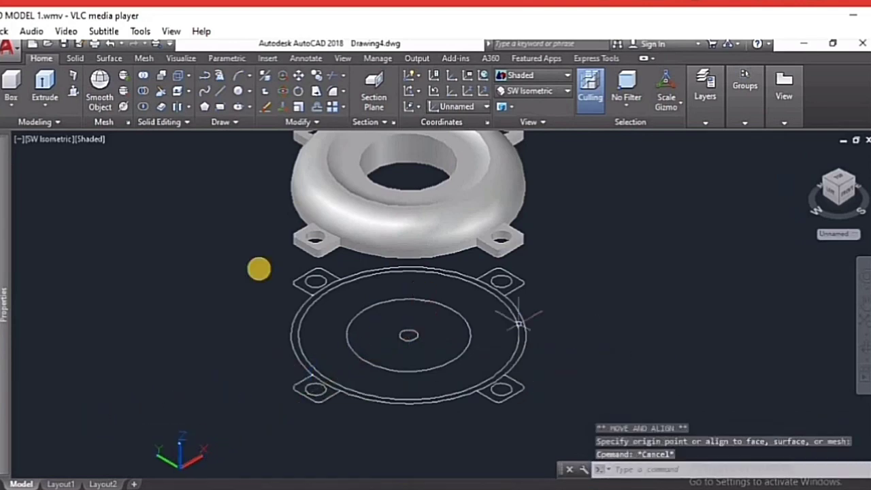
Presspull the ring area between the outline circles 15 units into a solid
click(73, 93)
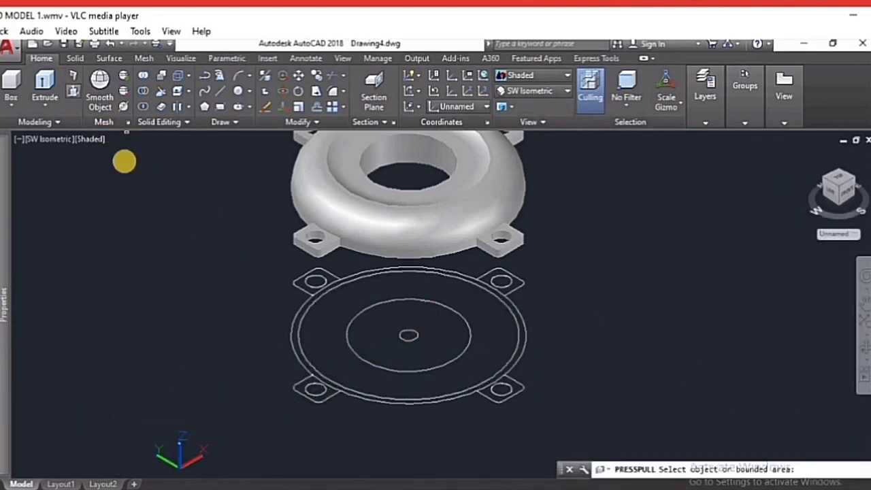
click(322, 291)
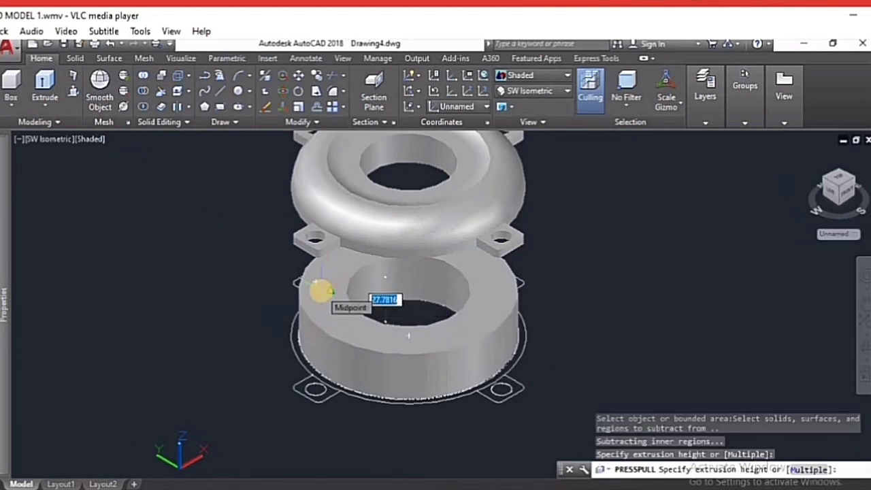
key(Return)
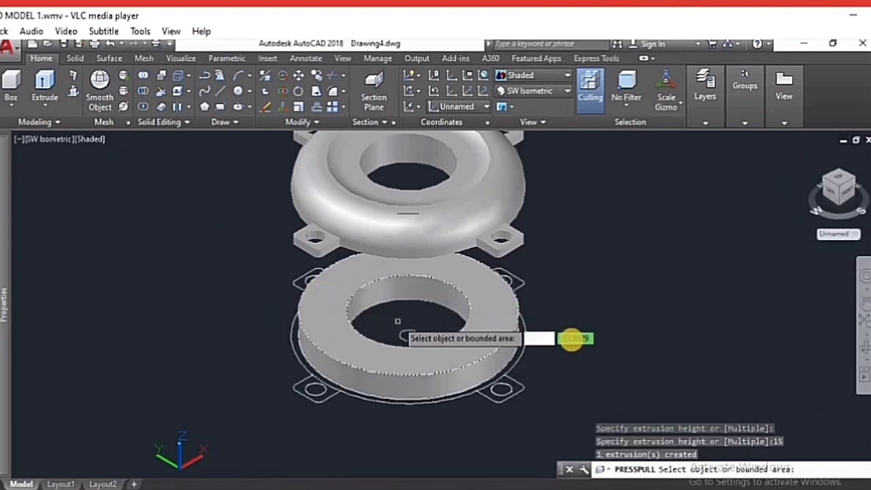
key(Return)
Move the extruded ring to sit beside the flange
text(m)
key(Return)
click(450, 381)
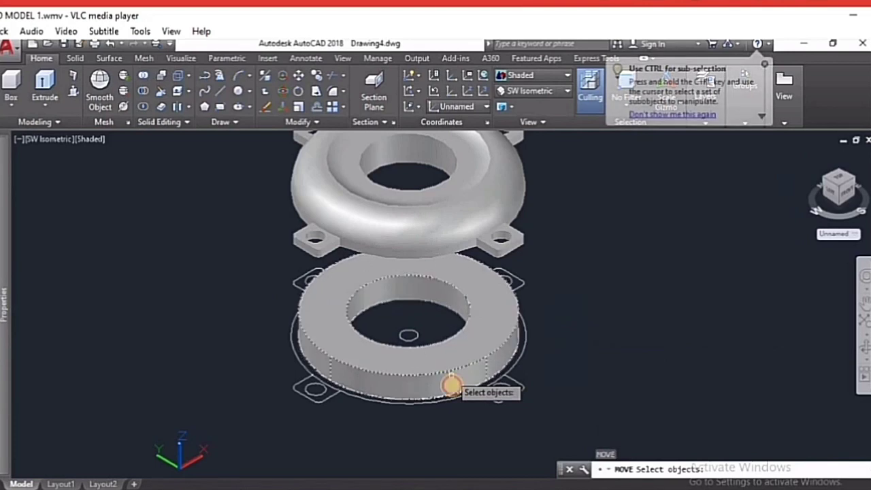
key(Return)
click(439, 425)
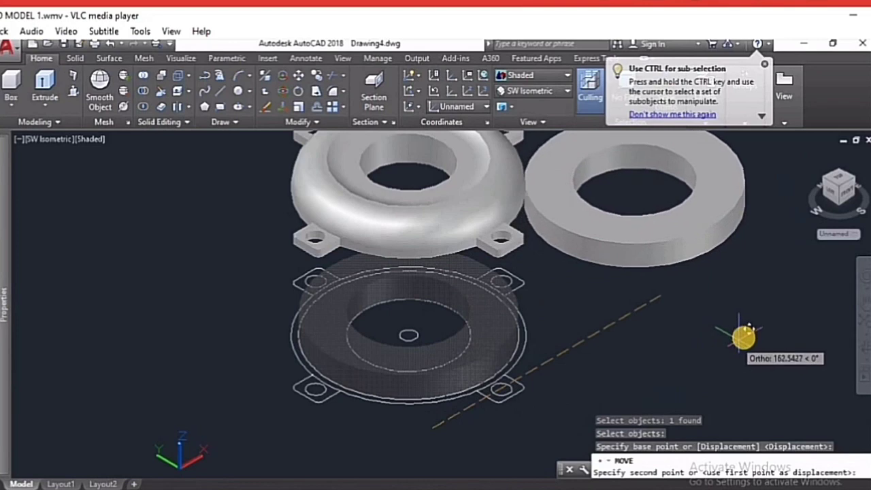
click(746, 334)
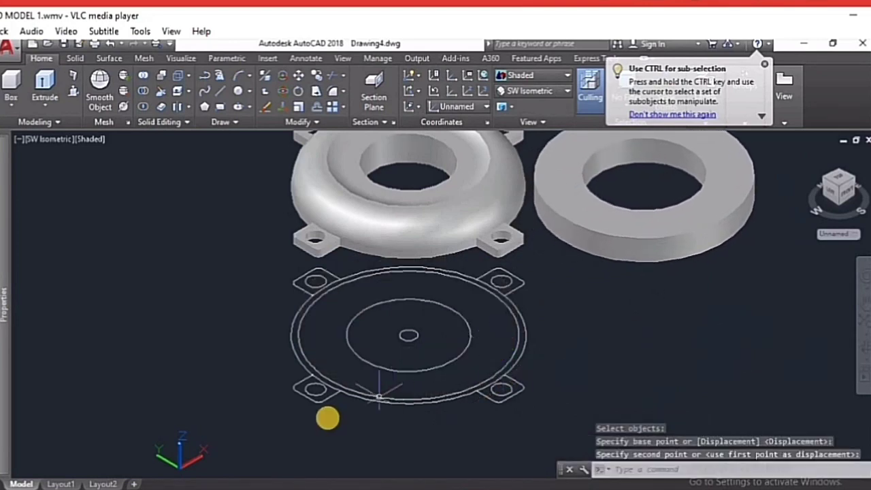
scroll(344, 309, down, 4)
scroll(492, 313, up, 3)
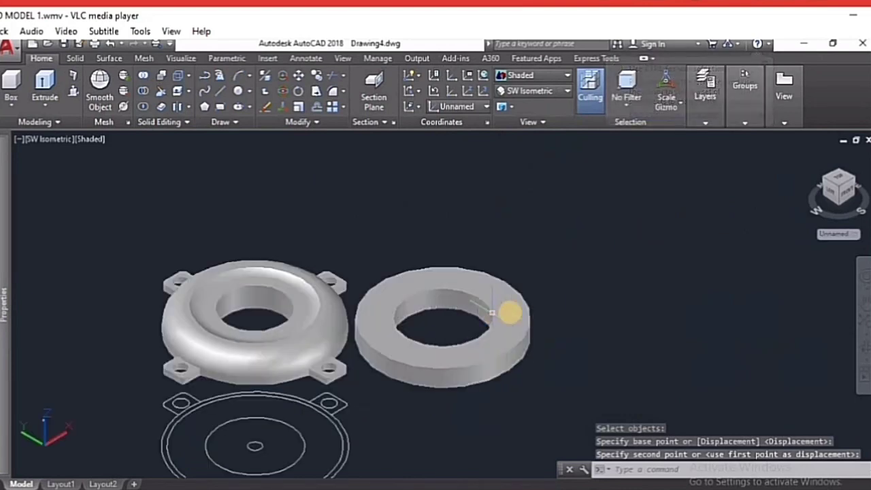
scroll(492, 313, up, 2)
key(Escape)
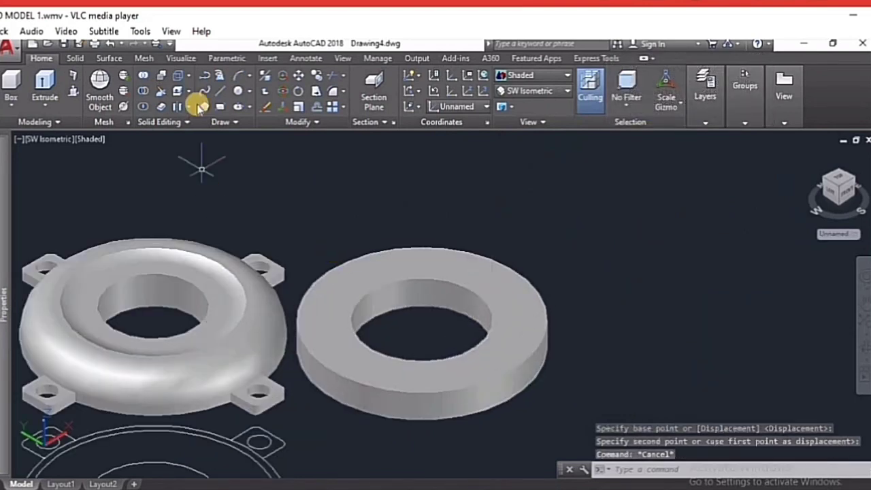
Fillet the ring's edge with the suggested radius, then undo it
click(238, 92)
click(324, 363)
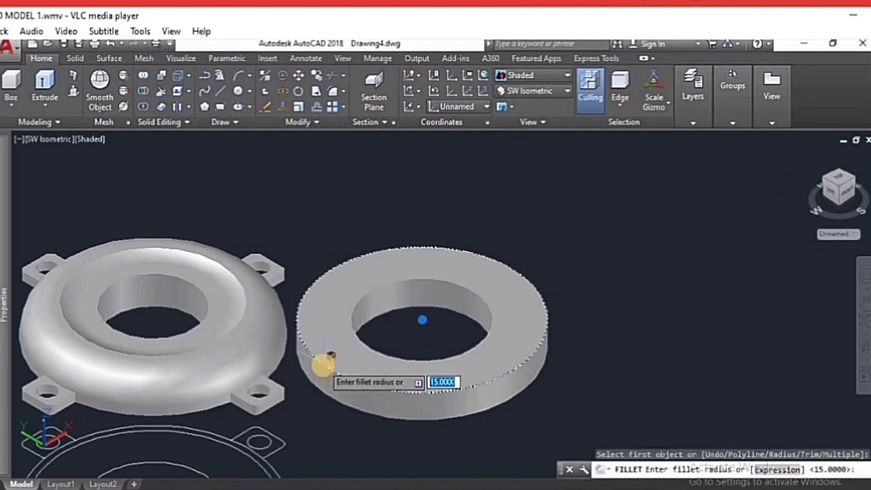
key(Return)
key(Return)
key(Escape)
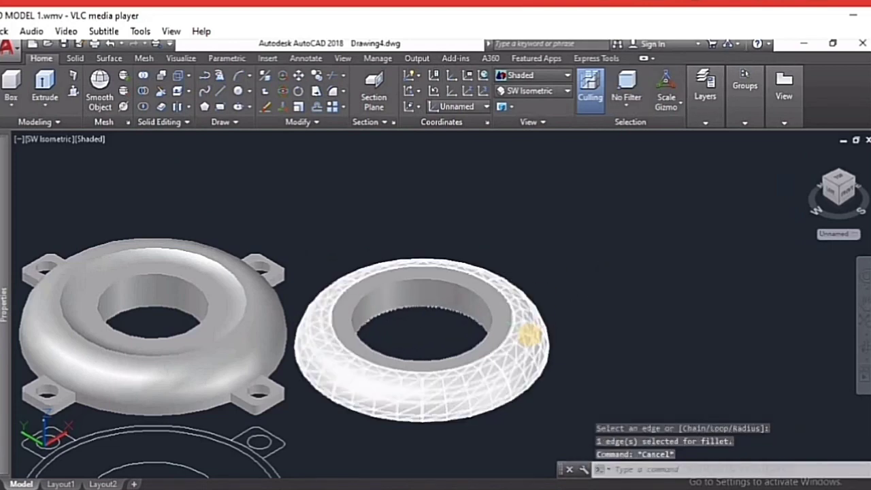
key(ctrl+z)
Fillet the ring's top outer edge with radius 10
click(333, 93)
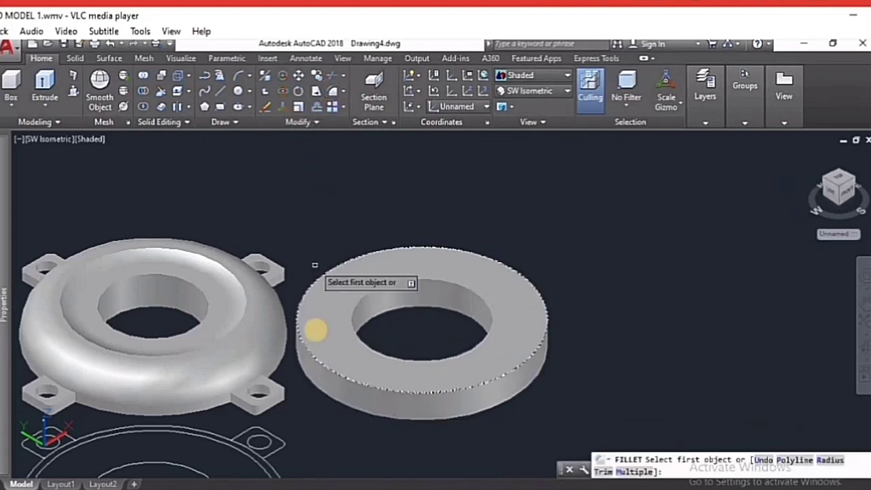
click(319, 363)
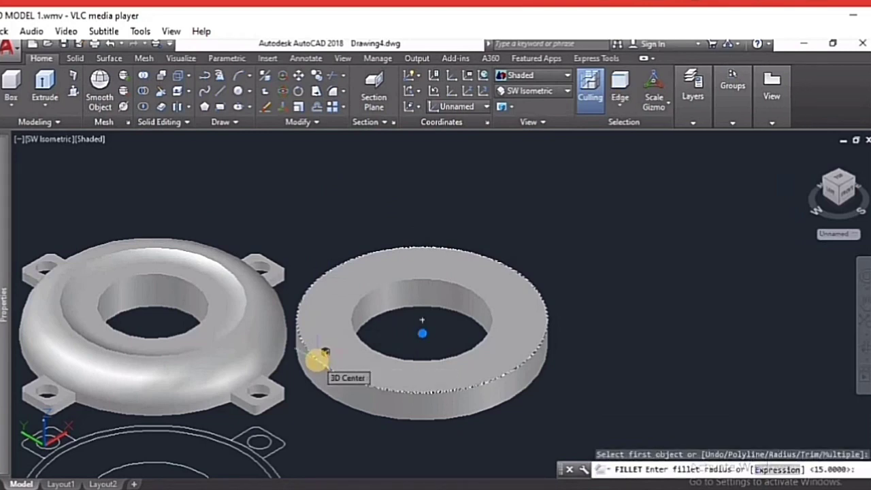
text(10)
key(Return)
key(Return)
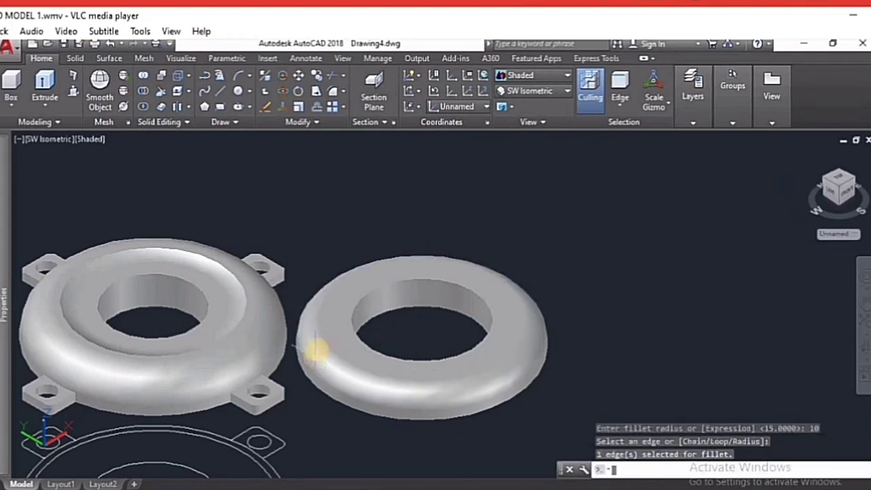
key(Escape)
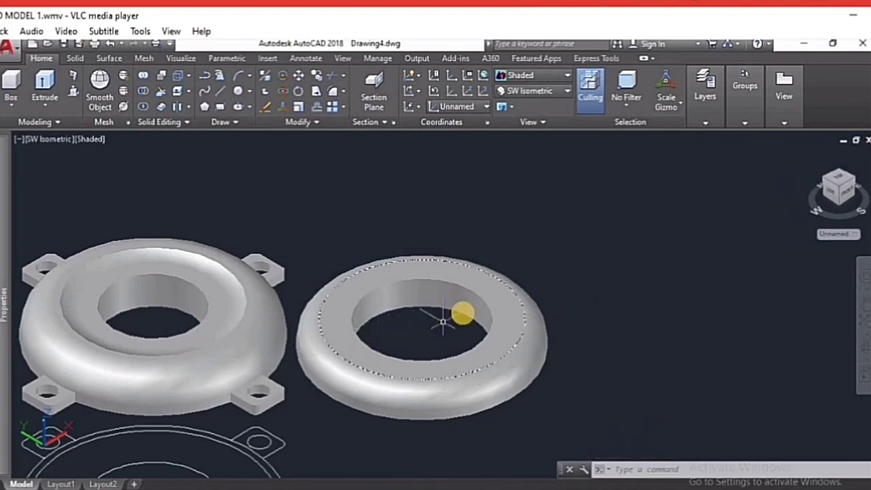
Orbit the parts with 3DORBIT, then switch to the Top preset view
text(3do)
key(Return)
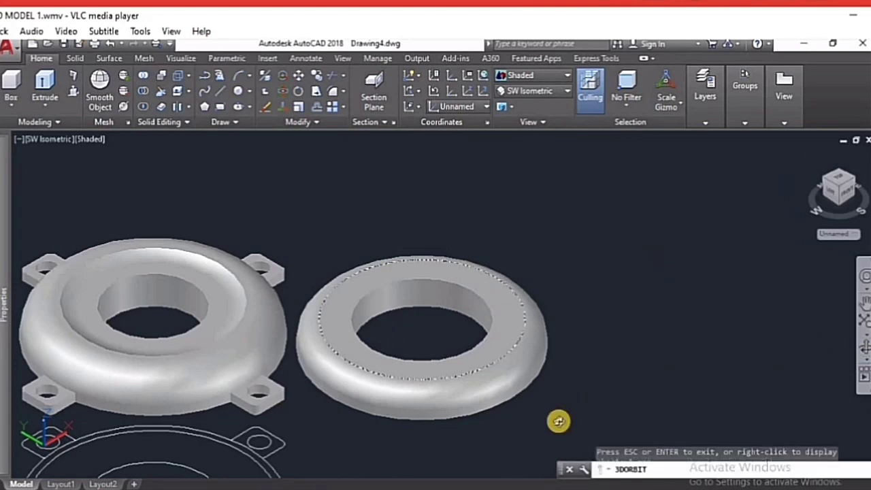
drag(480, 370, 487, 342)
drag(506, 306, 535, 146)
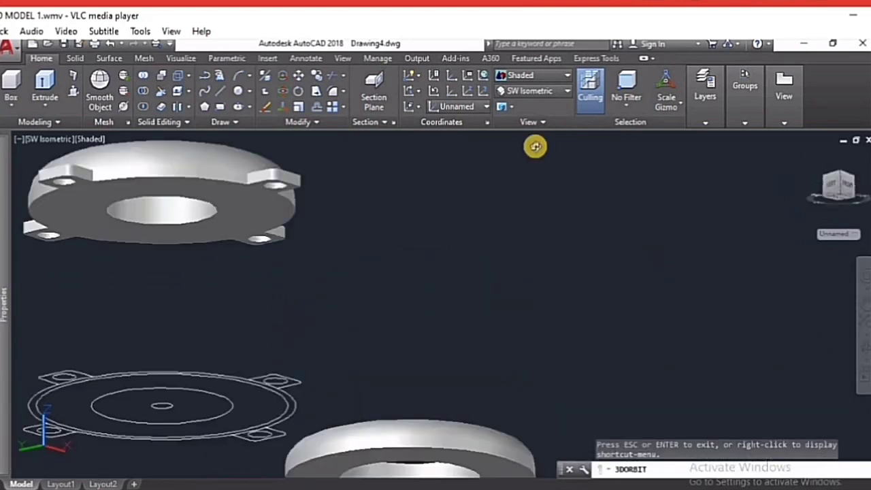
click(547, 92)
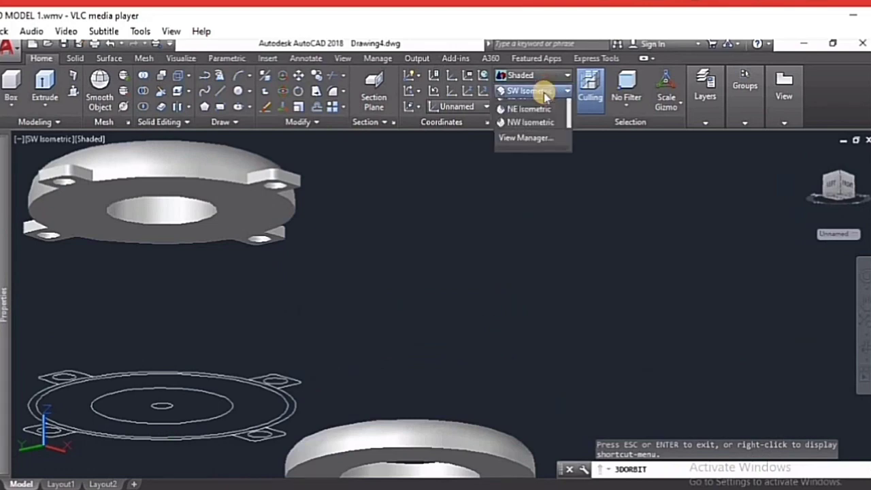
click(515, 105)
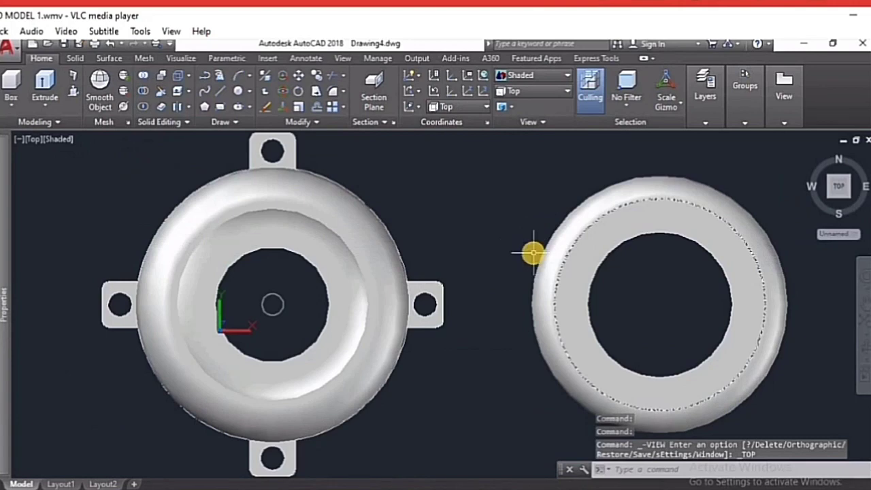
Move the rounded ring from its centre onto the flange's centre
text(m)
key(Return)
click(537, 255)
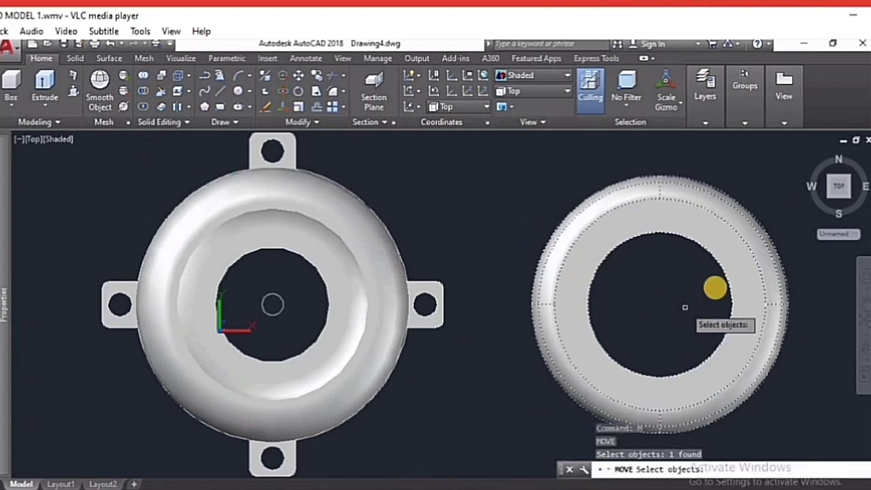
key(Return)
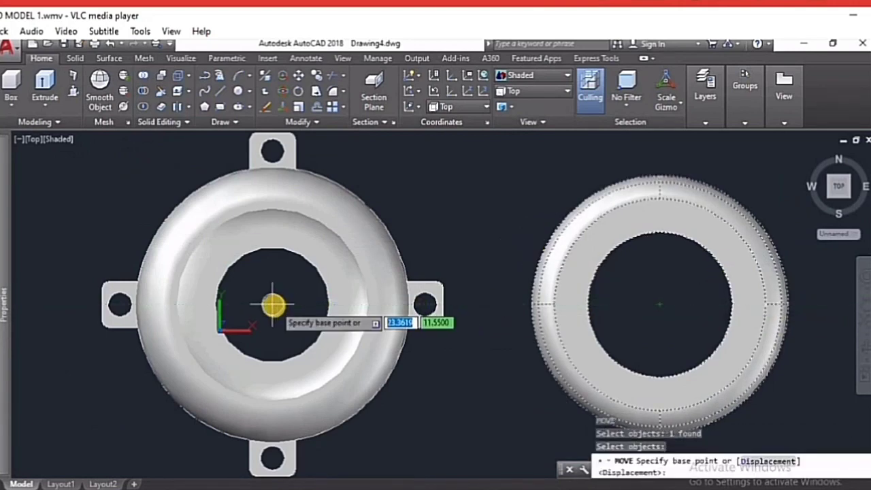
click(272, 306)
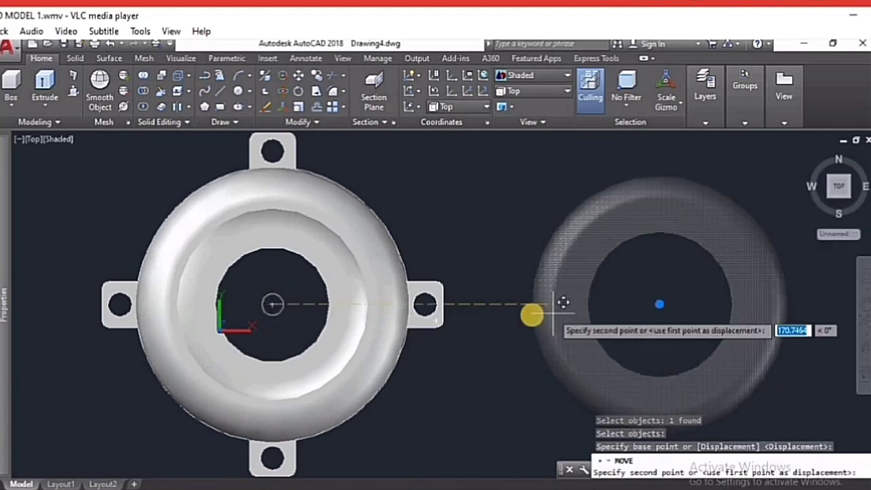
key(Escape)
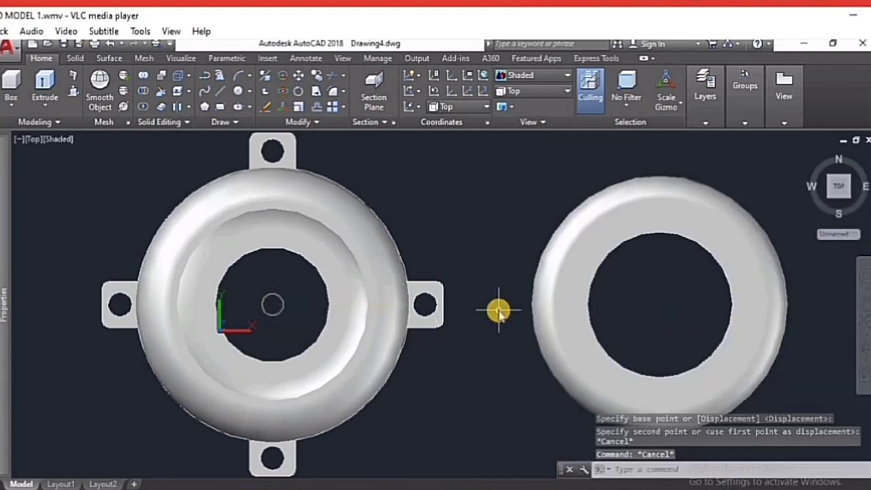
text(M)
key(Return)
click(758, 264)
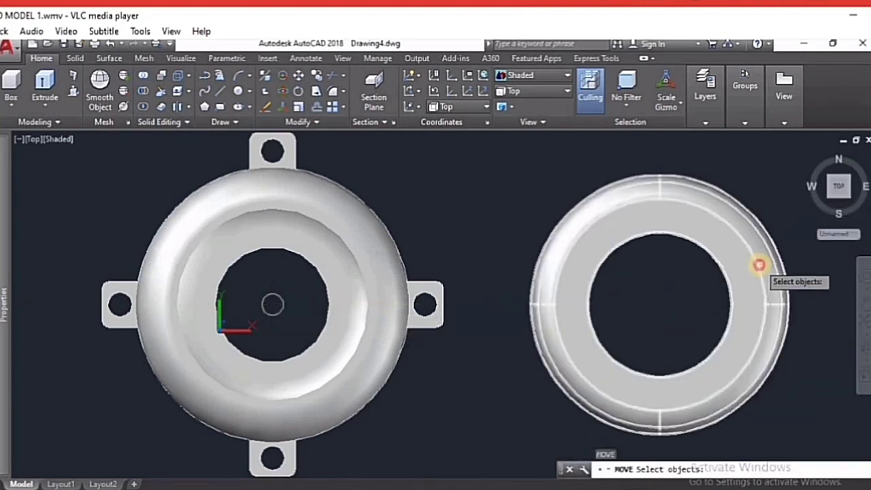
key(Return)
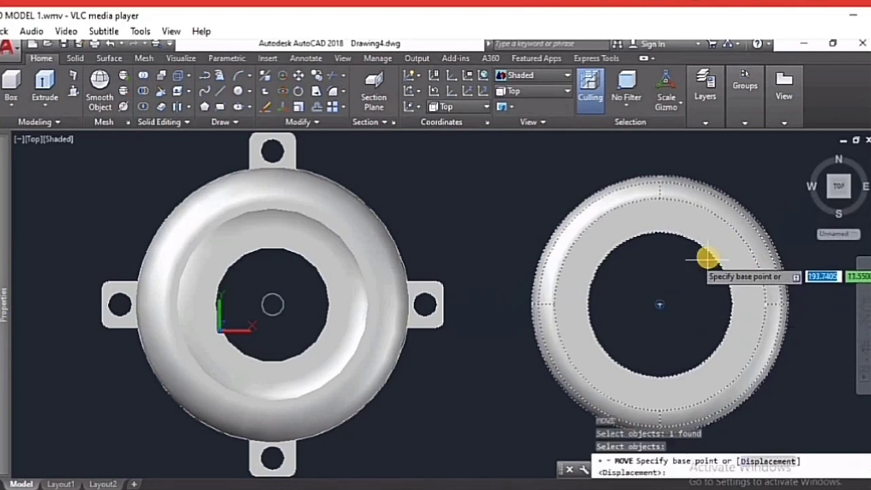
click(660, 306)
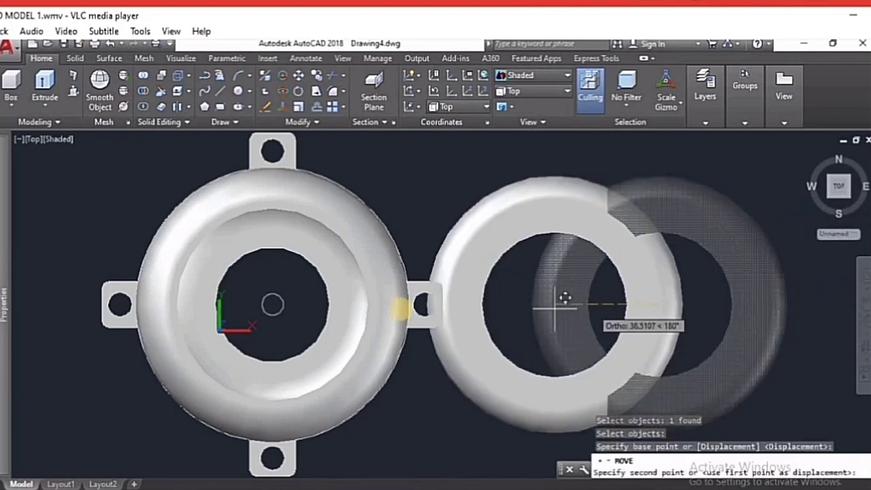
click(534, 91)
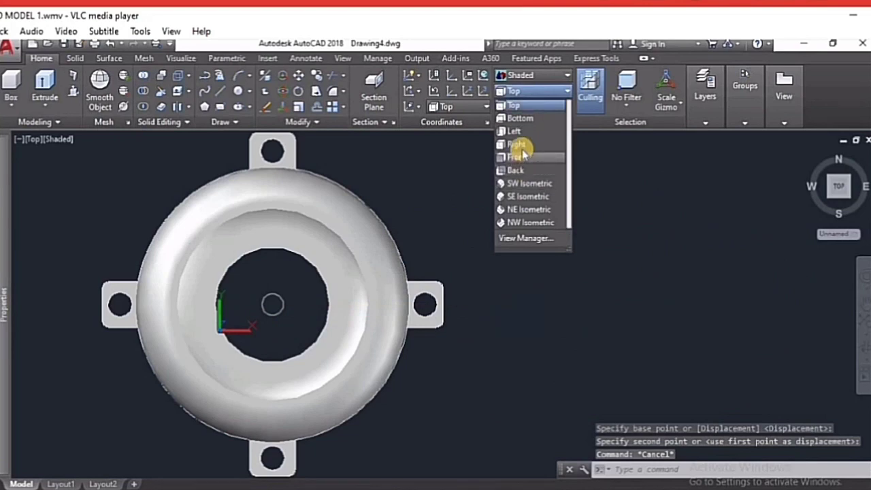
Switch to the Right view and raise the ring toward the flange
click(520, 145)
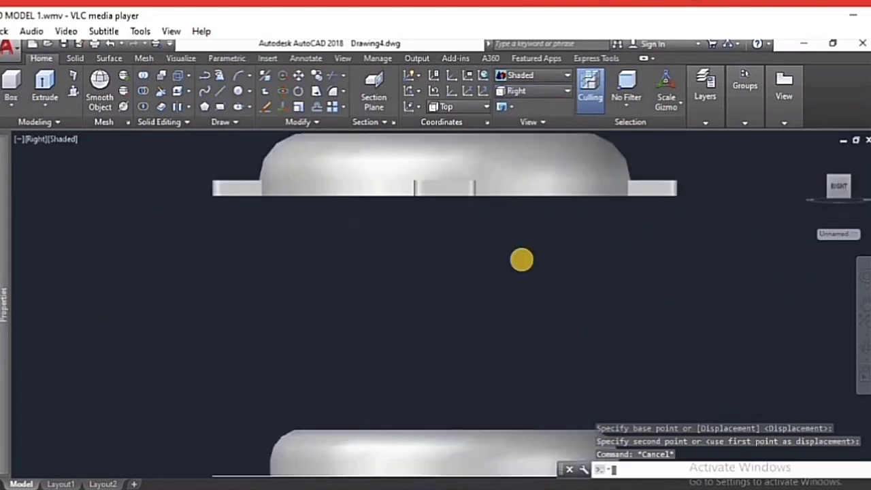
scroll(450, 293, down, 2)
key(Escape)
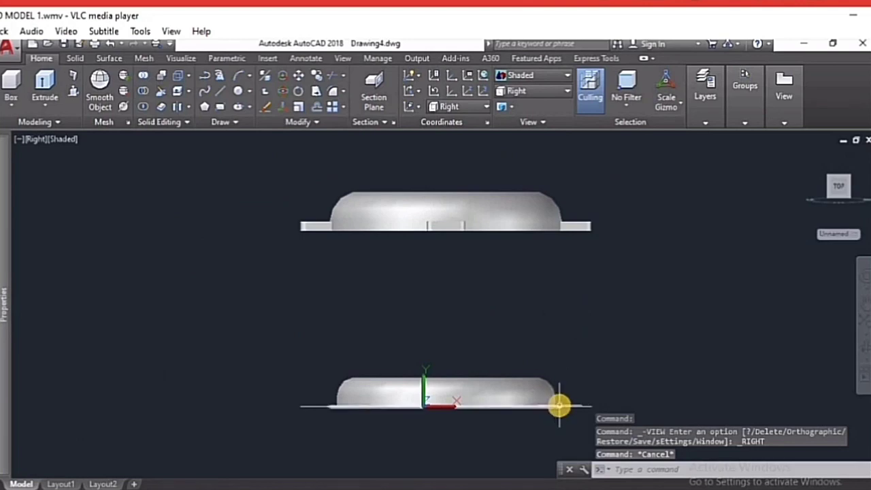
text(m)
key(Return)
click(544, 387)
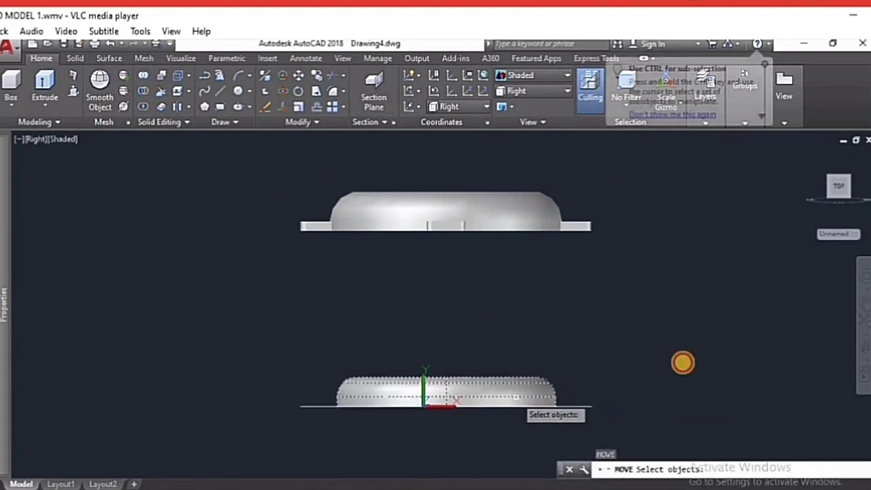
key(Return)
click(694, 366)
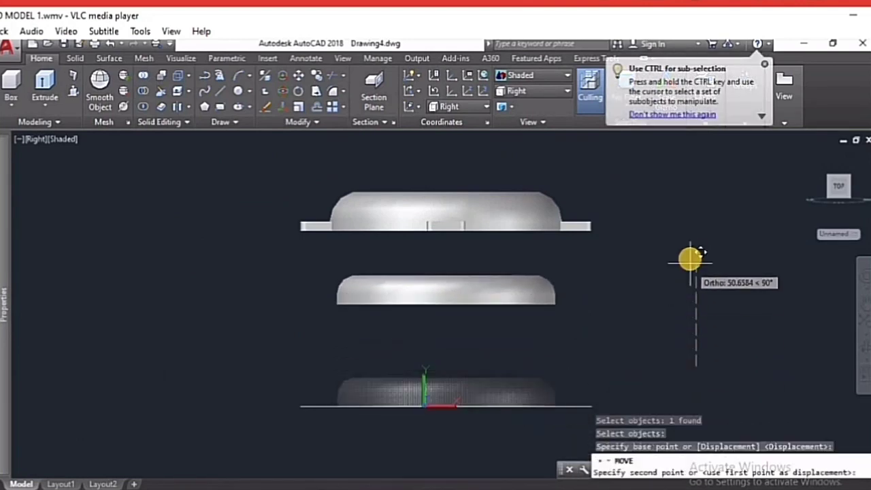
click(690, 258)
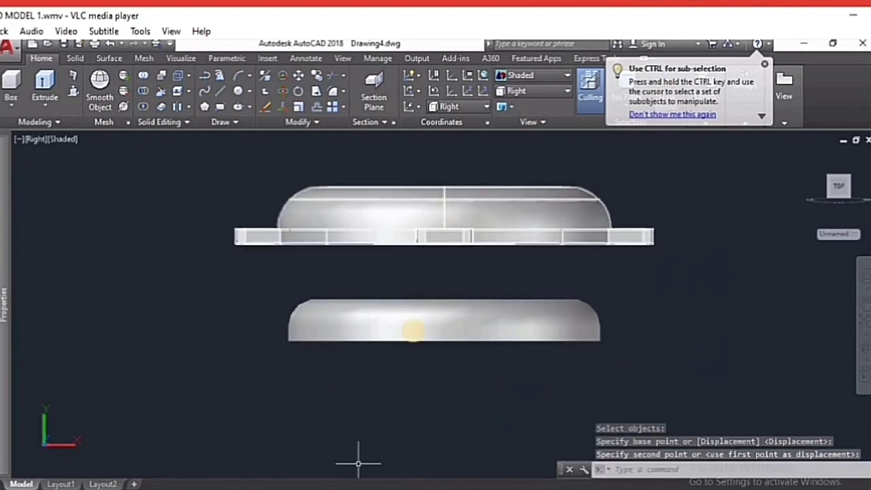
key(Escape)
Move the ring again so it sits just beneath the flange's underside
scroll(432, 249, up, 3)
scroll(404, 313, down, 2)
key(Escape)
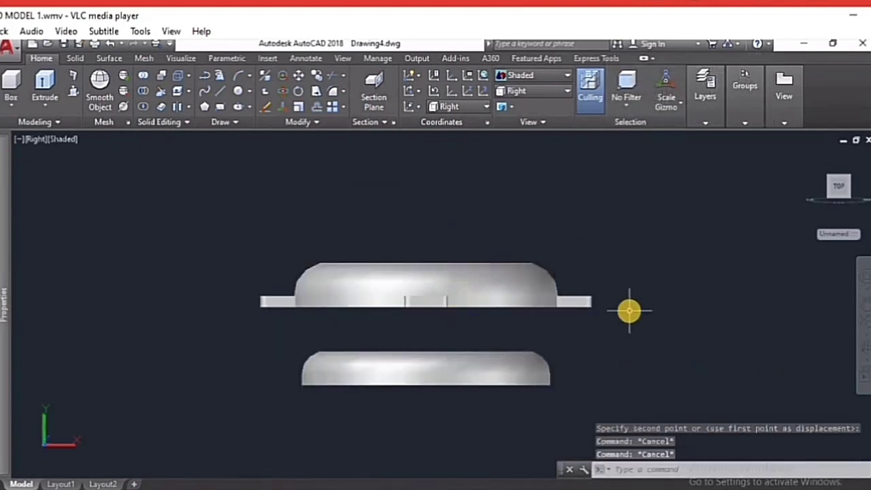
text(m)
key(Return)
click(500, 379)
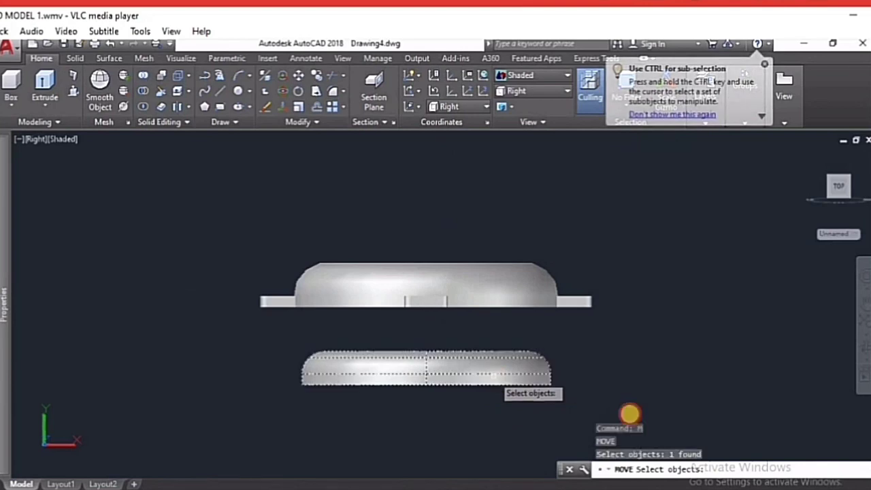
key(Return)
click(627, 381)
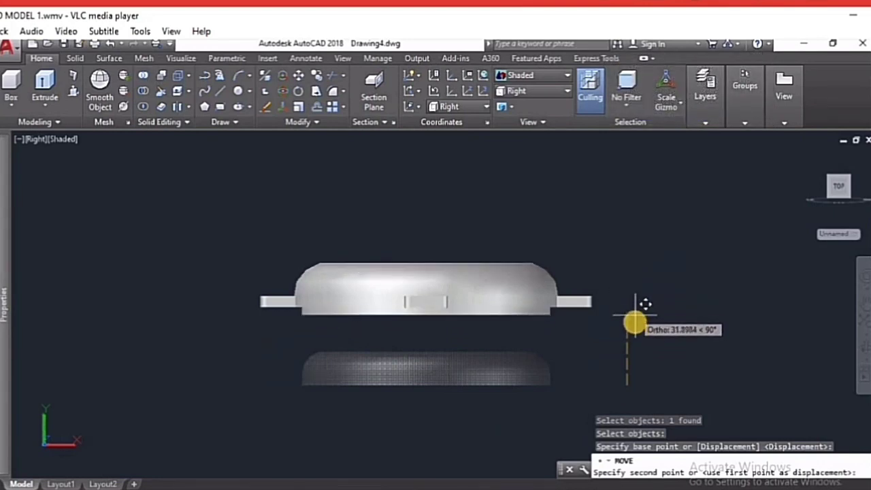
click(638, 349)
Orbit the model to an angled view showing the lugs and underside
key(Escape)
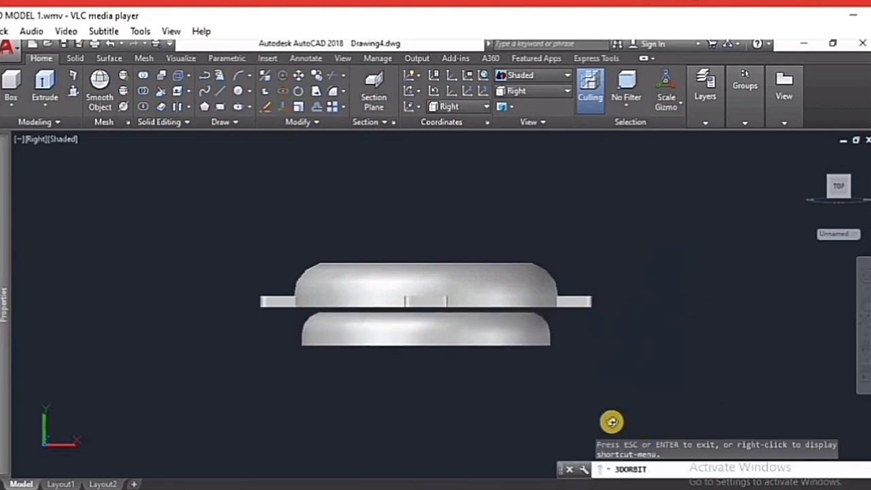
mouse_move(612, 422)
shift+middle_down()
mouse_move(515, 277)
mouse_move(565, 276)
mouse_move(602, 358)
mouse_move(646, 381)
mouse_move(617, 416)
mouse_move(497, 392)
mouse_move(521, 379)
mouse_move(718, 383)
mouse_move(728, 333)
mouse_move(702, 324)
shift+middle_up()
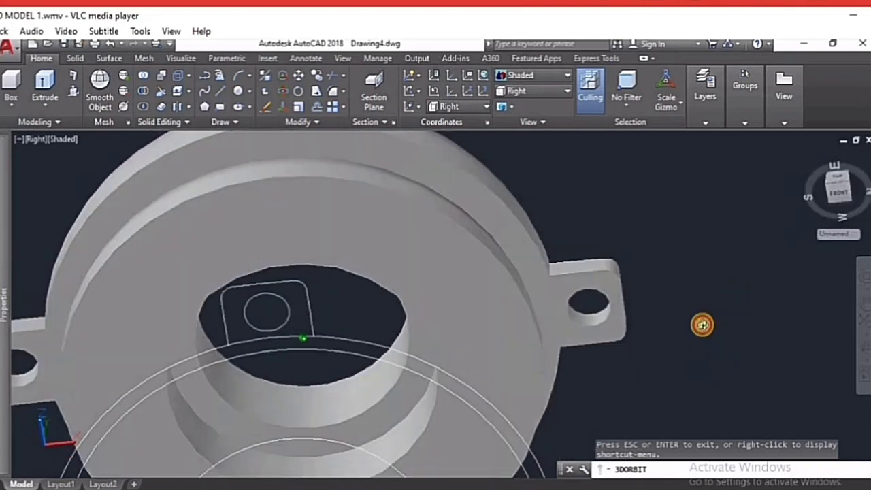
shift+middle_drag(702, 324, 844, 377)
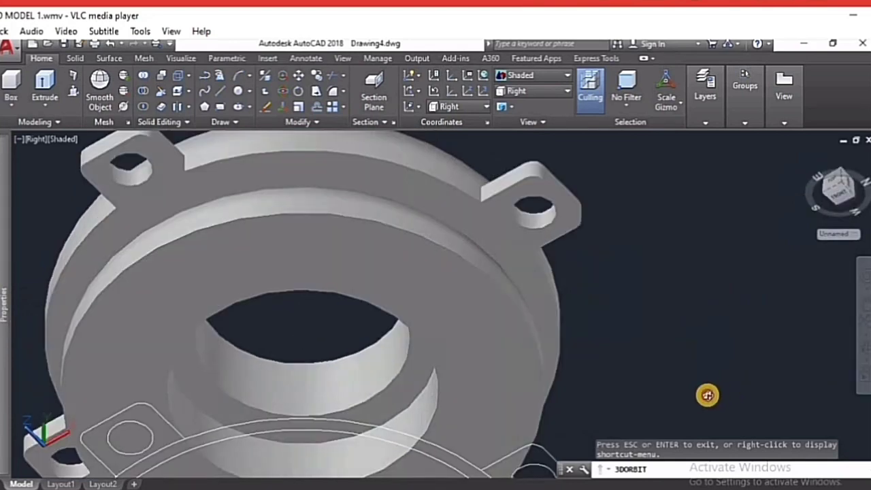
mouse_move(705, 395)
shift+middle_down()
mouse_move(692, 424)
mouse_move(712, 424)
mouse_move(621, 389)
mouse_move(665, 333)
shift+middle_up()
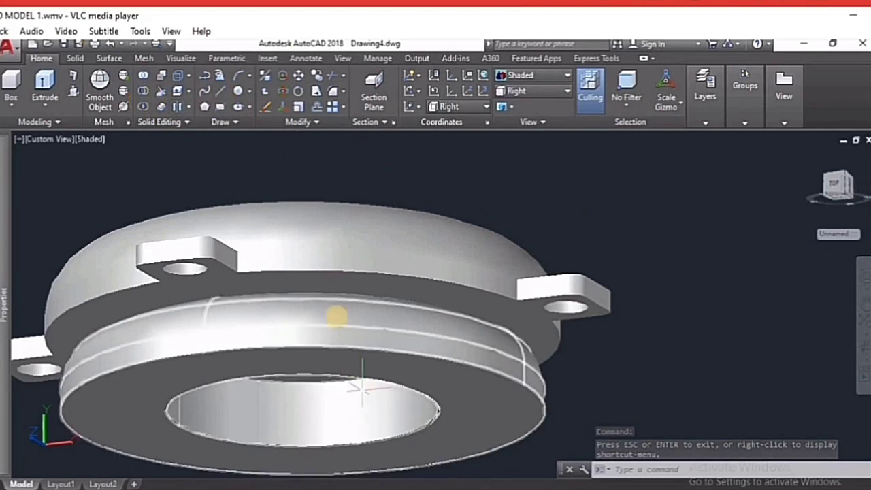
Move the ring up into the flange body
click(299, 81)
click(404, 315)
key(Return)
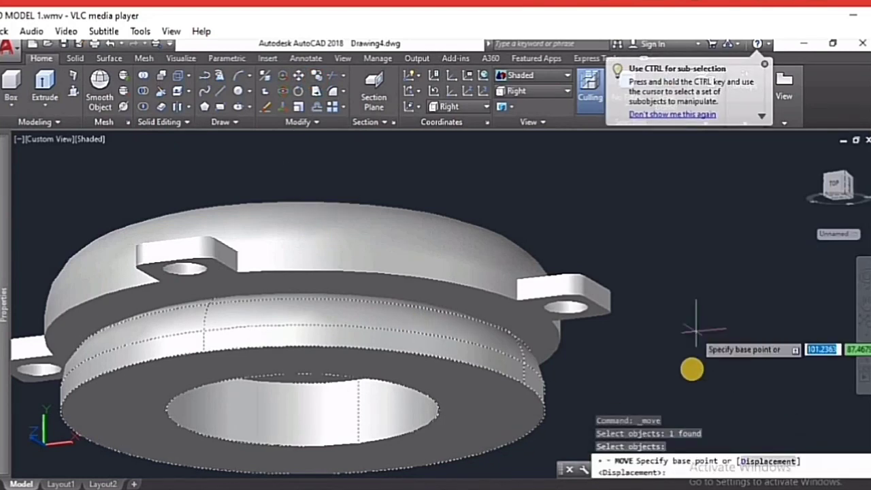
click(690, 373)
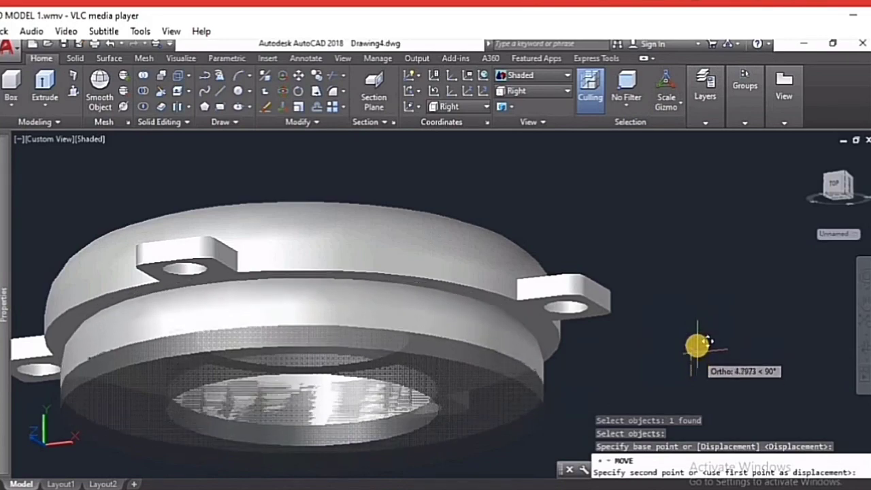
click(700, 327)
mouse_move(670, 346)
shift+middle_down()
mouse_move(645, 326)
mouse_move(303, 297)
shift+middle_up()
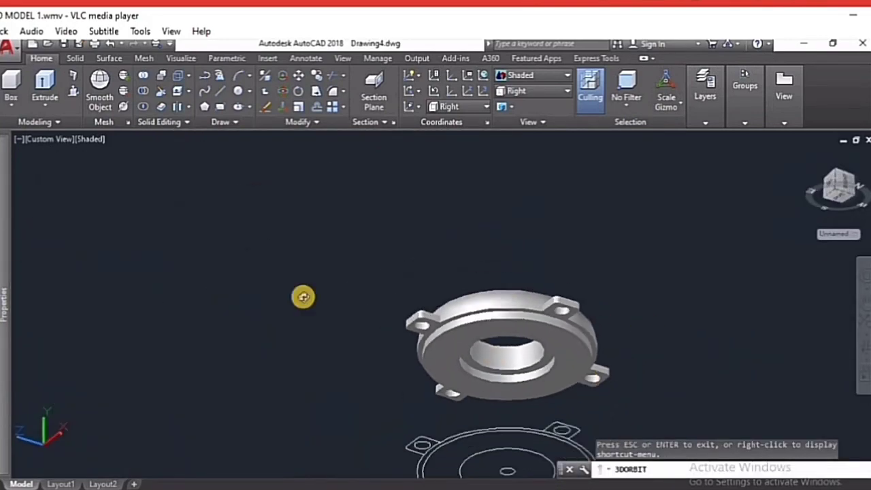
key(Escape)
Zoom to the drawing extents with Z, E
text(e)
key(Return)
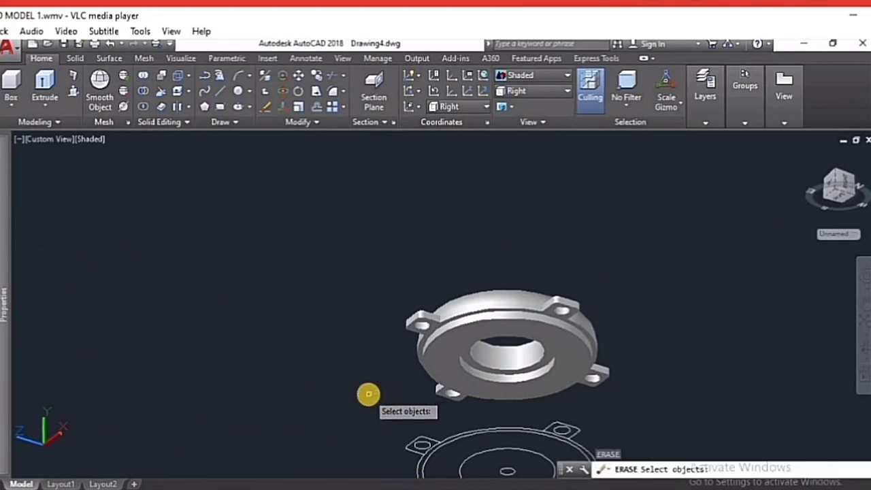
key(Escape)
key(Escape)
text(z)
key(Return)
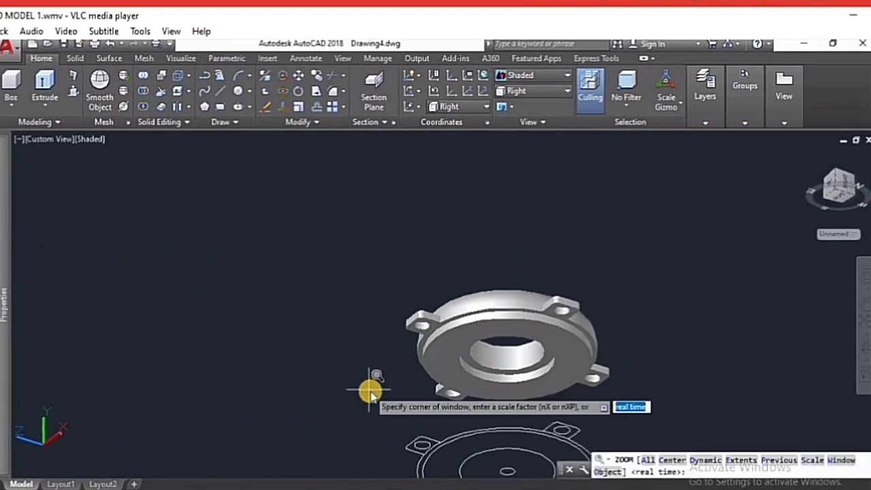
text(e)
key(Return)
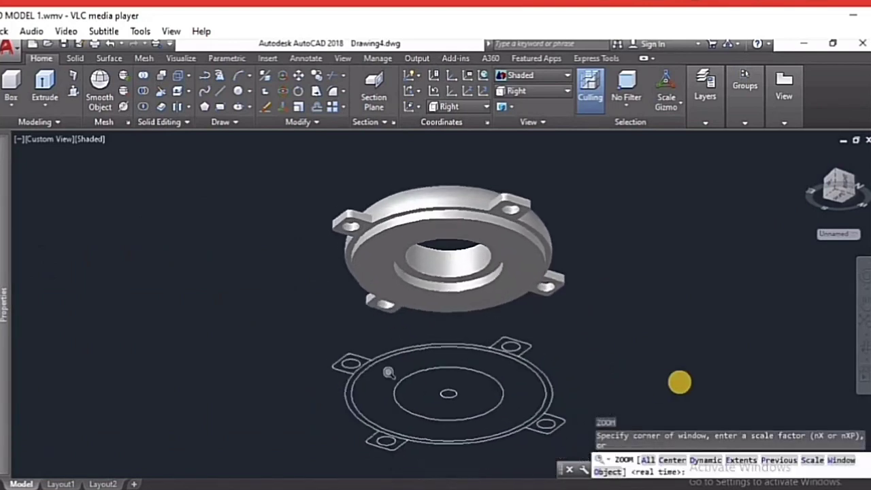
key(Escape)
Window-select the flat 2D sketch outlines below the solids and delete them
click(537, 328)
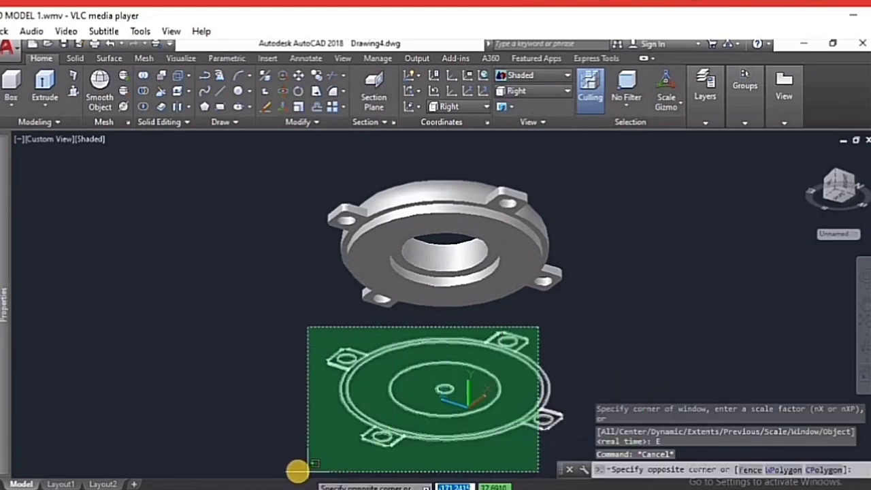
click(300, 470)
key(Delete)
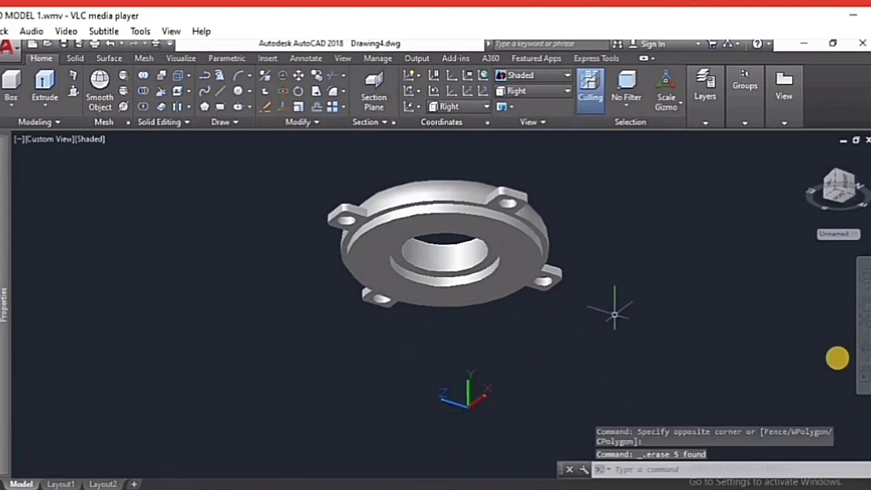
mouse_move(569, 337)
mouse_down()
mouse_move(522, 352)
mouse_move(517, 283)
mouse_move(565, 252)
mouse_move(580, 310)
mouse_up()
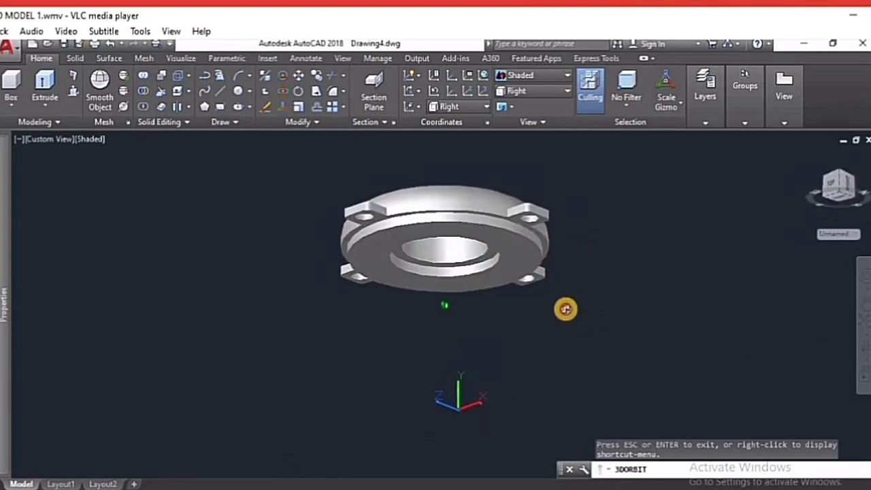
Subtract the ring from the flange body and orbit to inspect the result
click(142, 91)
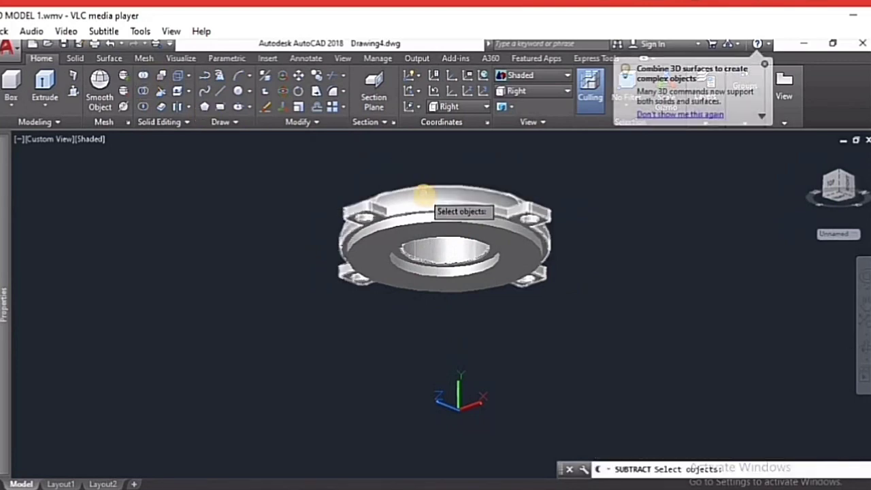
click(413, 230)
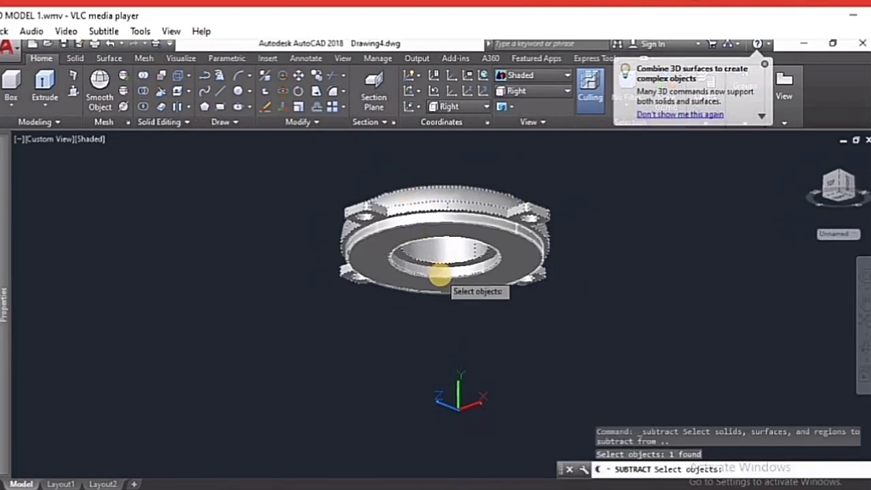
key(Return)
click(402, 282)
key(Return)
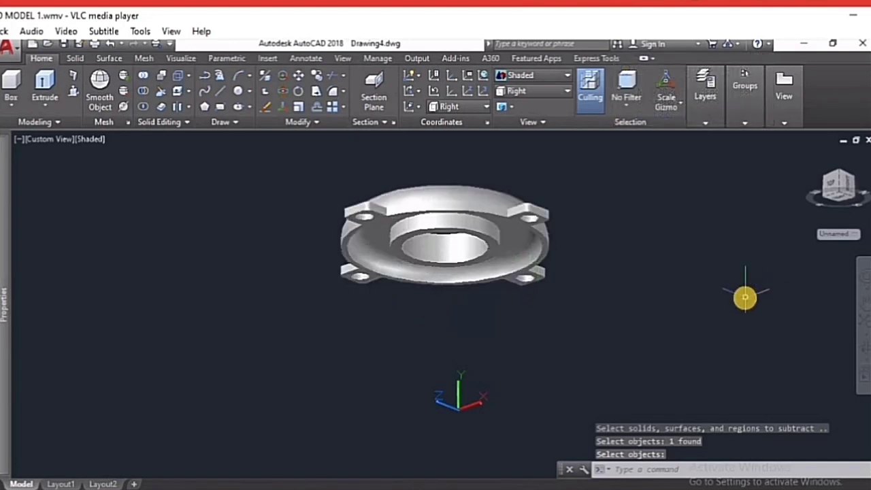
click(864, 342)
mouse_move(442, 336)
mouse_down()
mouse_move(450, 266)
mouse_move(389, 303)
mouse_move(385, 317)
mouse_move(412, 287)
mouse_move(467, 307)
mouse_move(463, 338)
mouse_move(513, 255)
mouse_move(460, 270)
mouse_up()
Undo the orbits, the subtraction and the sketch erasure, restoring the separate ring and outlines
key(ctrl+z)
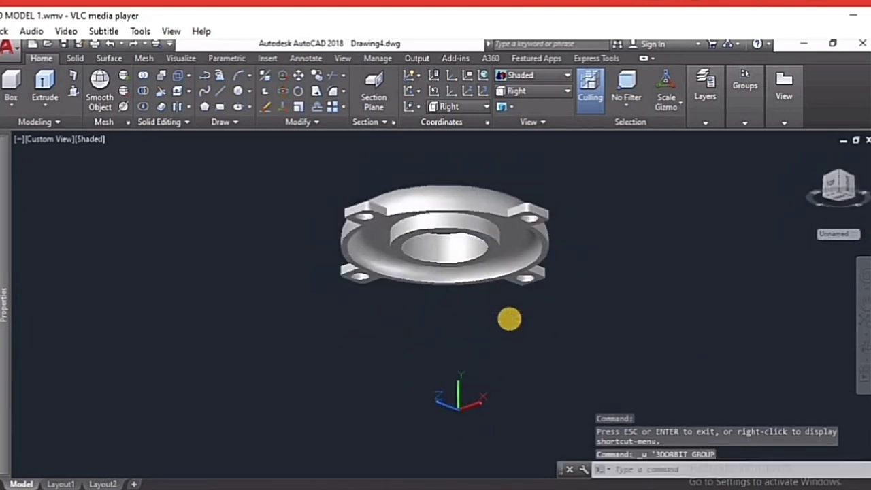
key(ctrl+z)
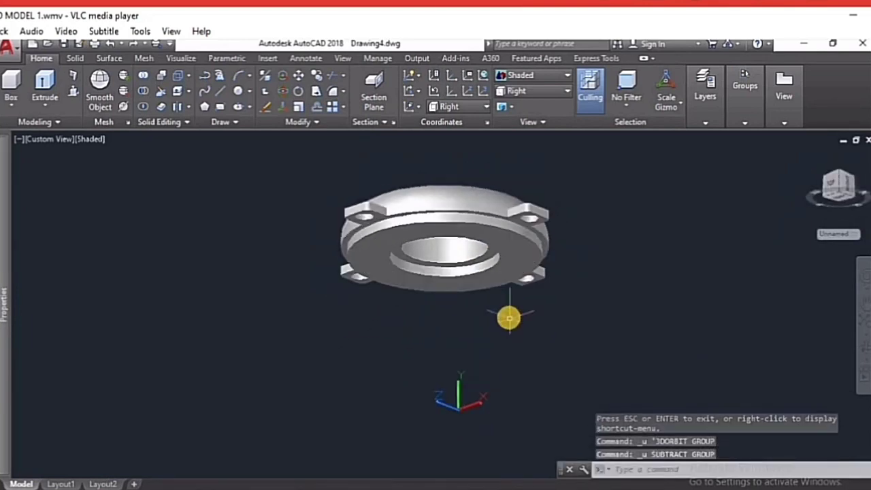
key(ctrl+z)
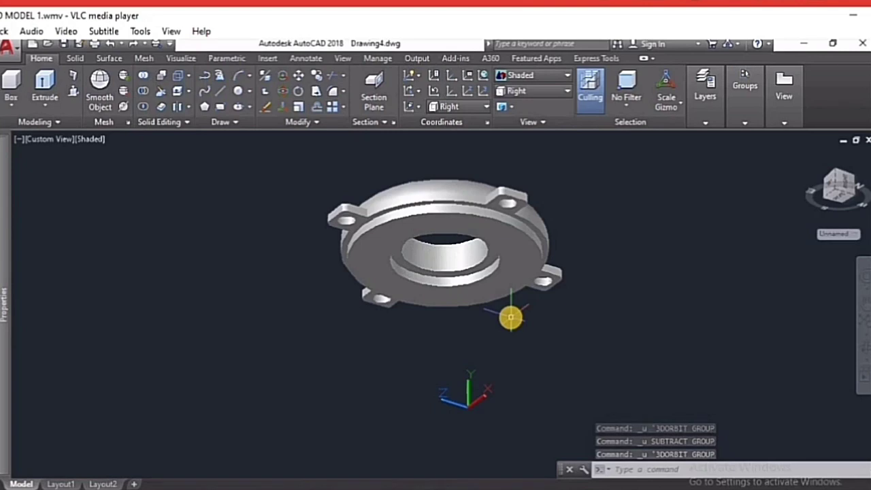
key(ctrl+z)
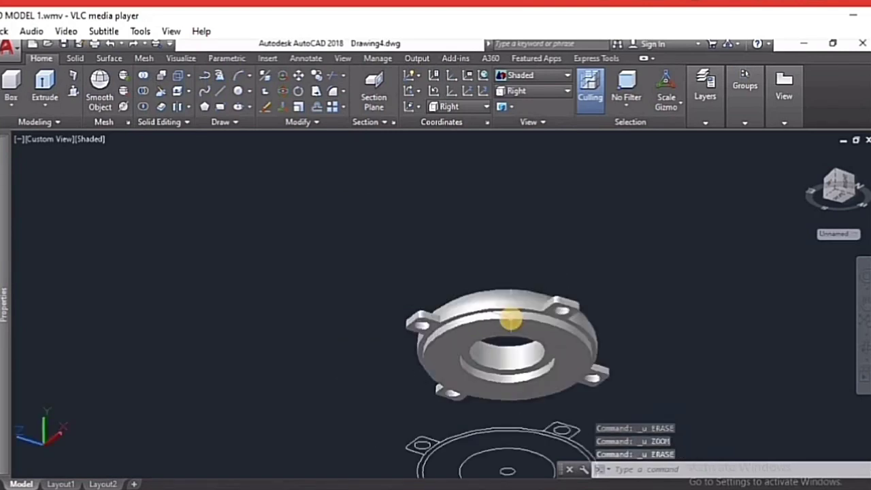
key(ctrl+z)
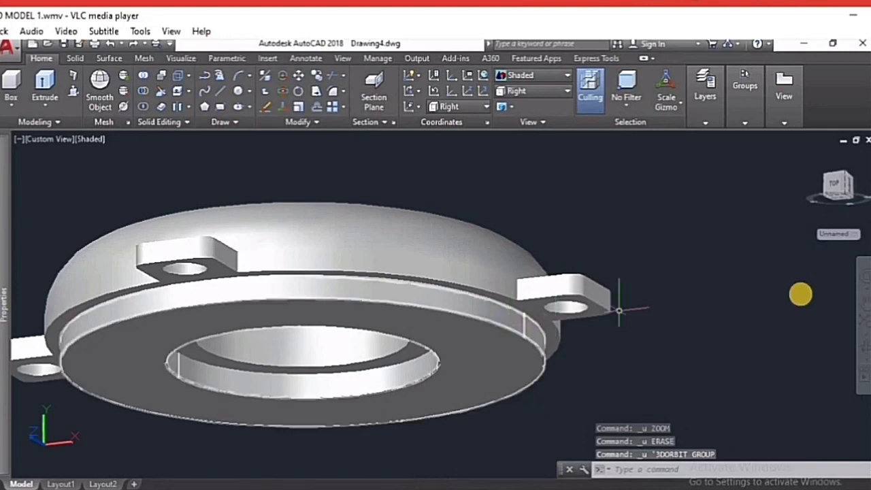
key(Escape)
Move the flange ring lower beneath the flange
click(862, 350)
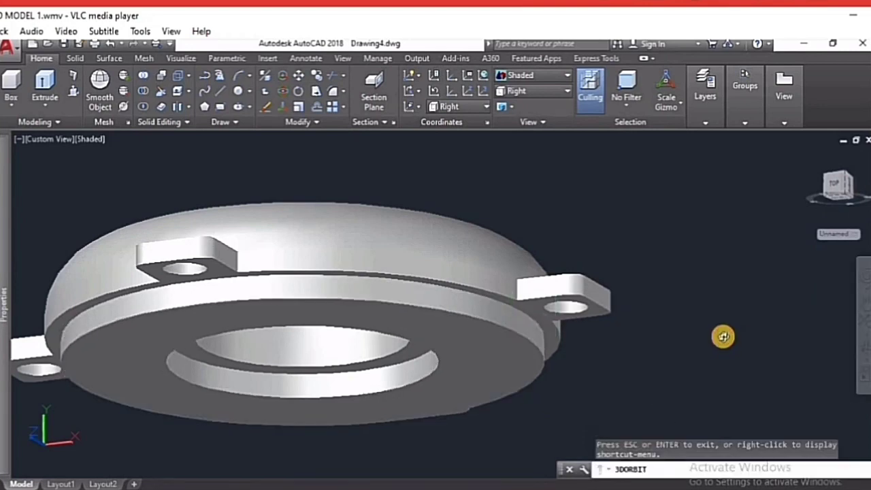
key(Escape)
text(M)
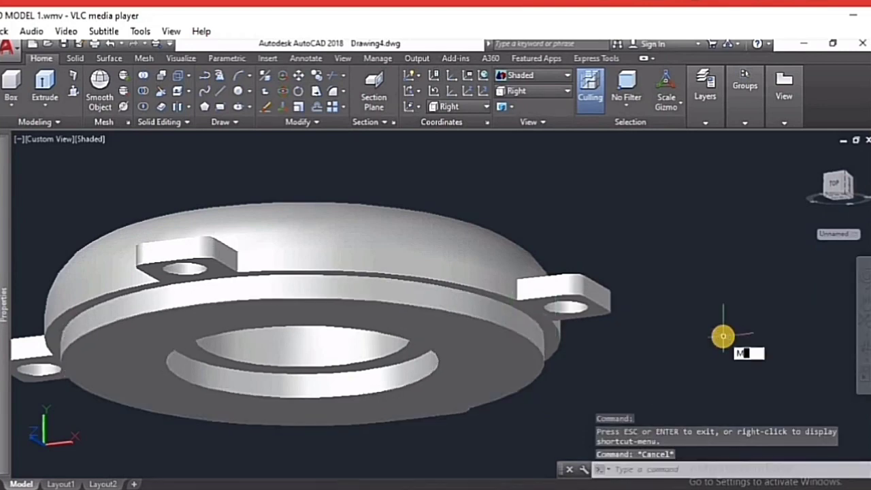
key(Return)
click(645, 347)
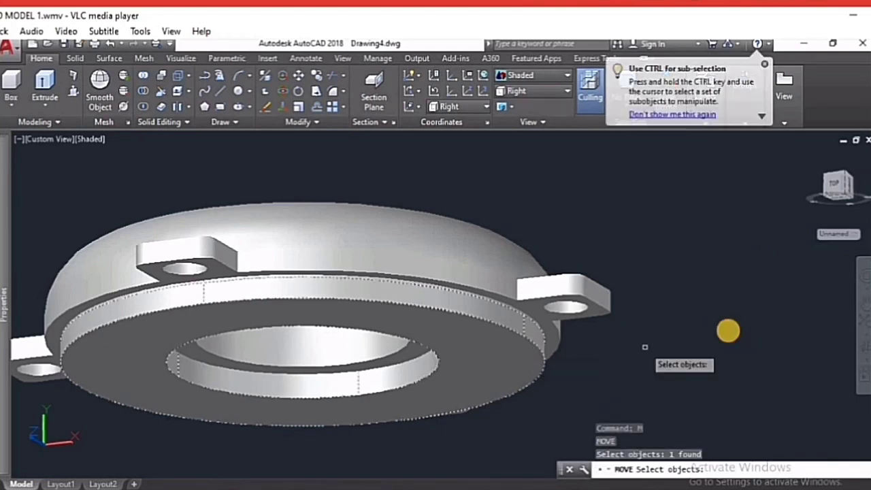
key(Return)
click(728, 332)
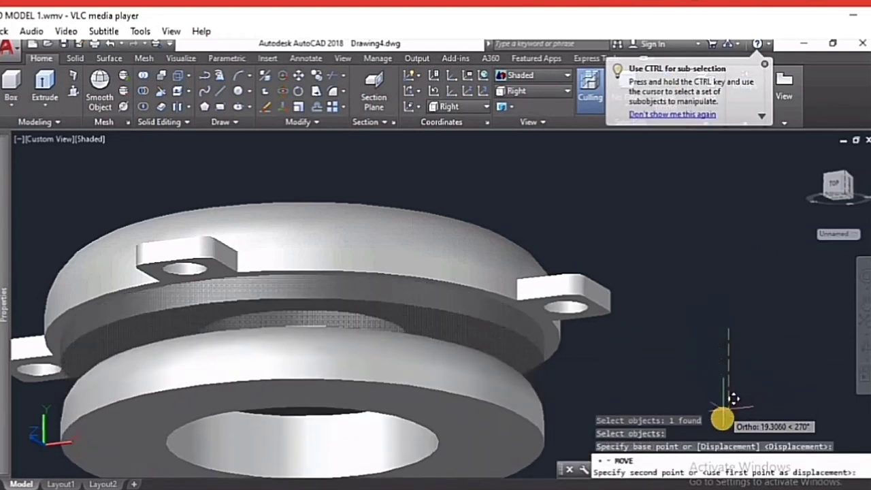
click(722, 417)
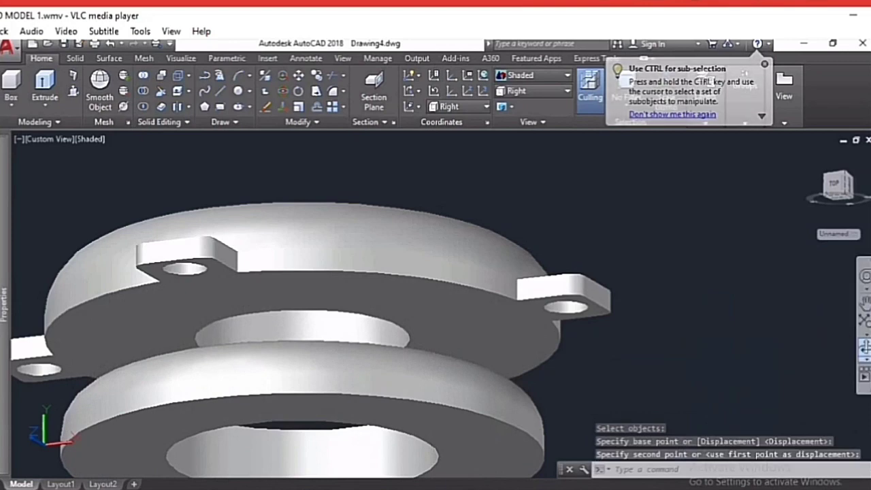
Orbit the model to reveal the underside, the lugs and the bottom circles
mouse_move(860, 350)
shift+middle_down()
mouse_move(744, 292)
mouse_move(623, 348)
mouse_move(579, 200)
mouse_move(560, 334)
mouse_move(499, 354)
shift+middle_up()
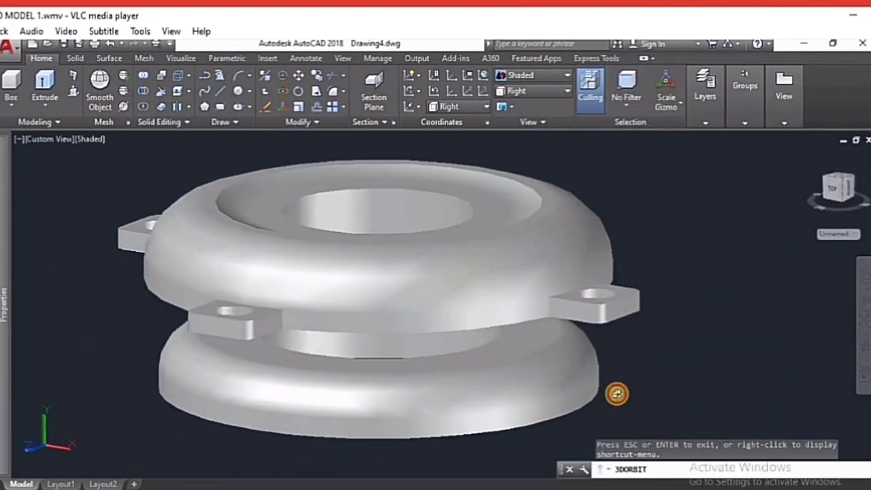
mouse_move(618, 390)
shift+middle_down()
mouse_move(617, 378)
mouse_move(615, 444)
mouse_move(626, 402)
mouse_move(606, 417)
mouse_move(591, 396)
mouse_move(619, 274)
mouse_move(622, 290)
shift+middle_up()
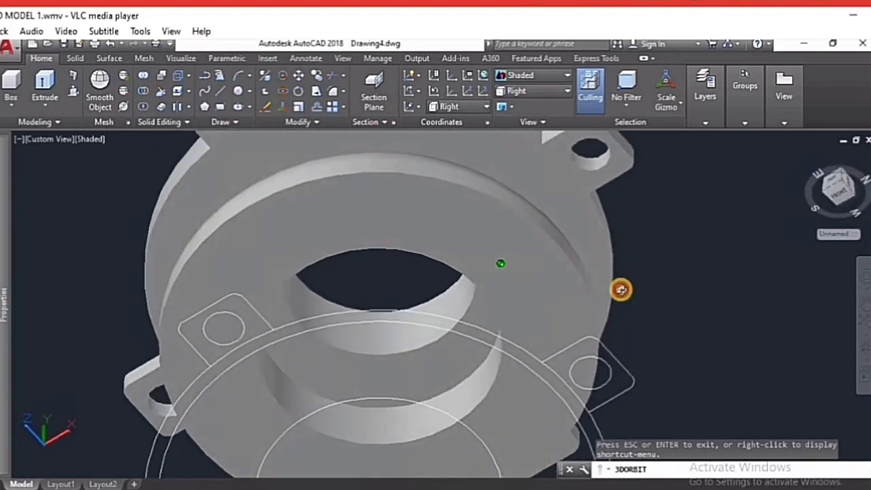
mouse_move(621, 290)
shift+middle_down()
mouse_move(635, 220)
mouse_move(596, 247)
mouse_move(554, 397)
mouse_move(545, 385)
shift+middle_up()
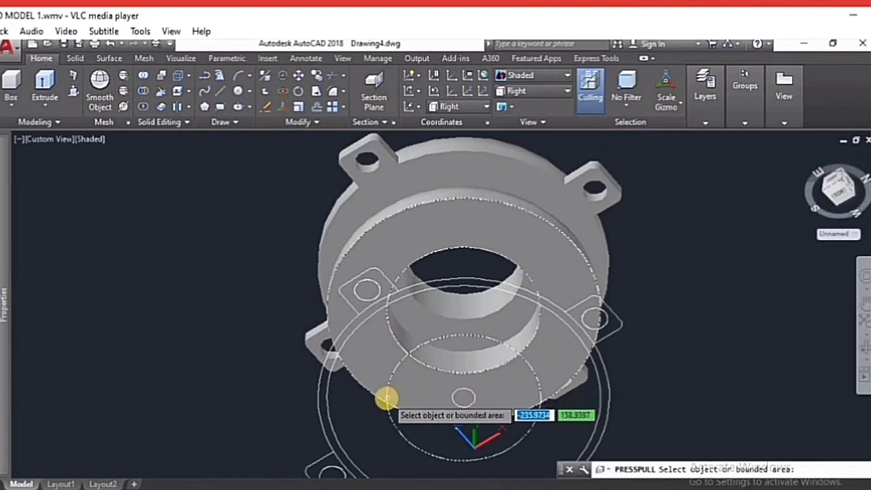
Press-pull the inner circle into a cylinder 20 units tall, then orbit to a lower frontal view
click(386, 398)
text(20)
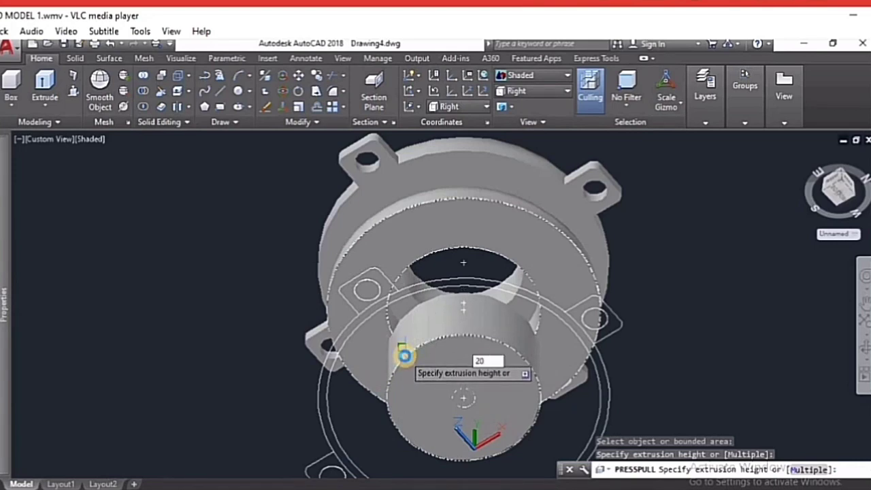
key(Return)
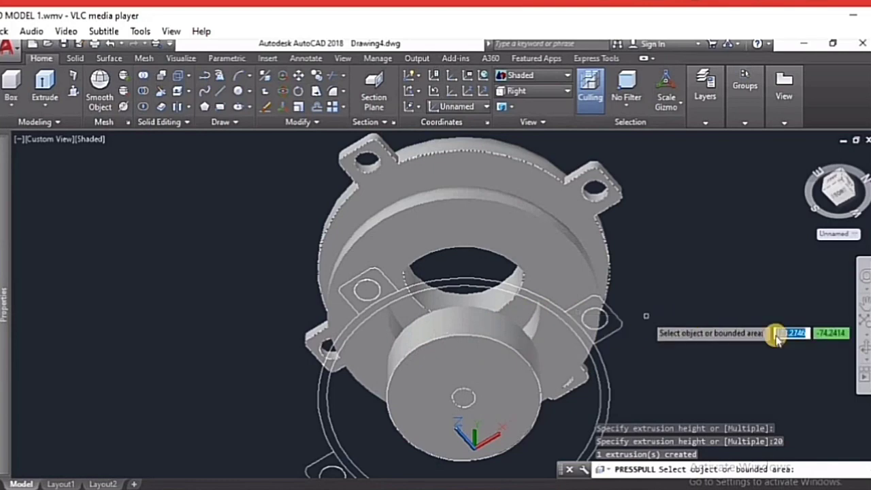
mouse_move(804, 354)
mouse_down()
mouse_move(680, 375)
mouse_move(679, 392)
mouse_move(642, 385)
mouse_up()
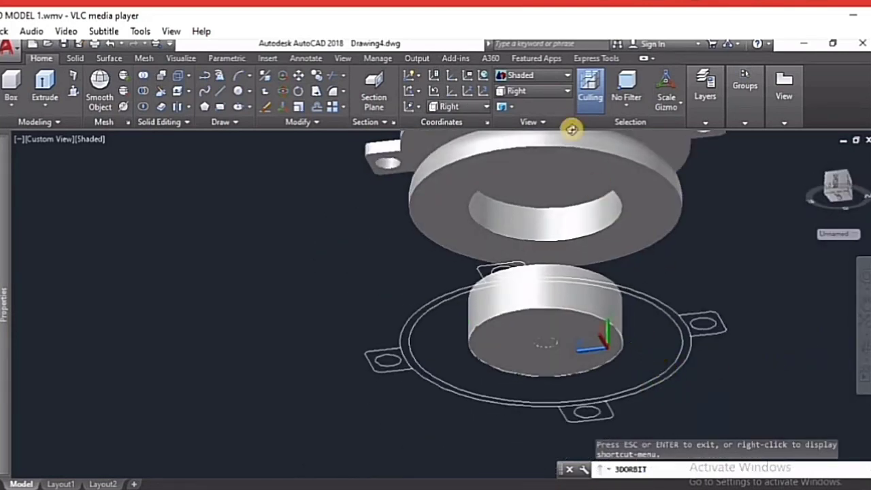
In the Right view, move the cylinder up from its top centre to the lower ring's underside
click(534, 90)
click(521, 142)
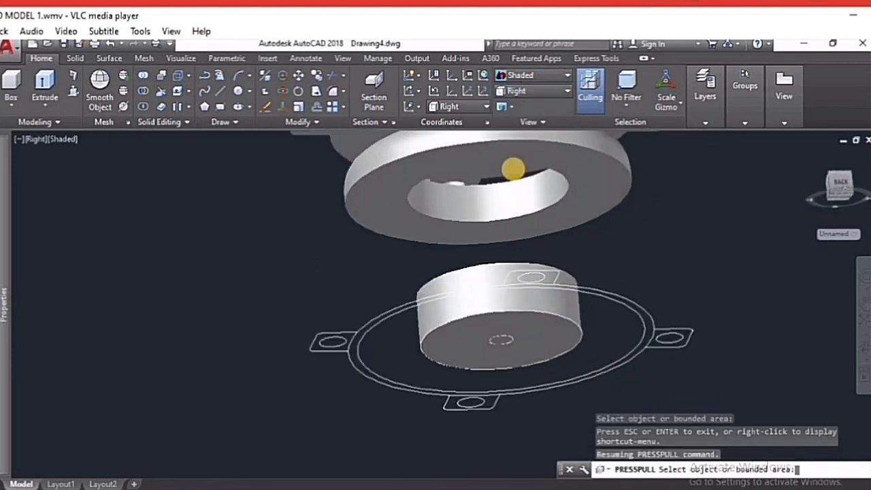
key(Escape)
key(Escape)
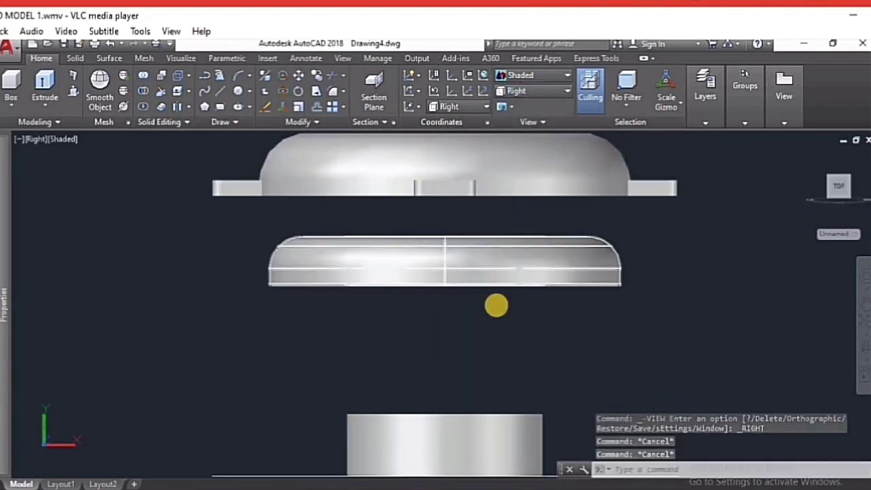
text(m)
key(Return)
click(480, 446)
key(Return)
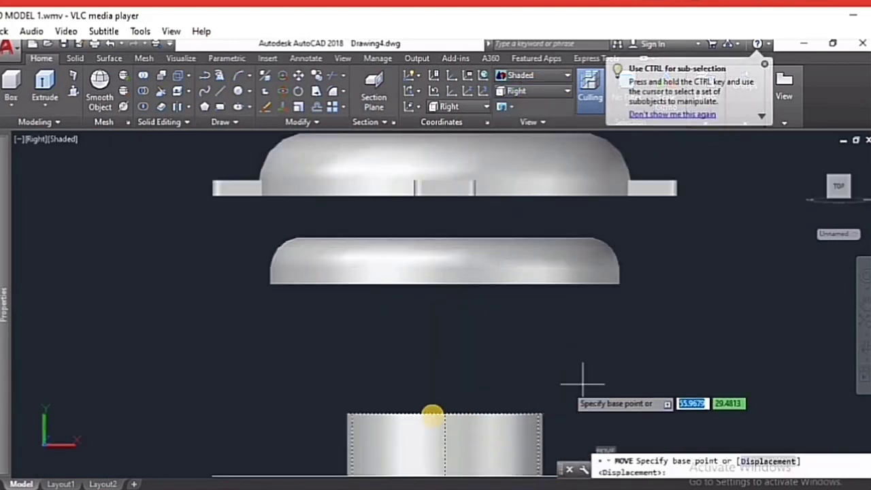
click(445, 414)
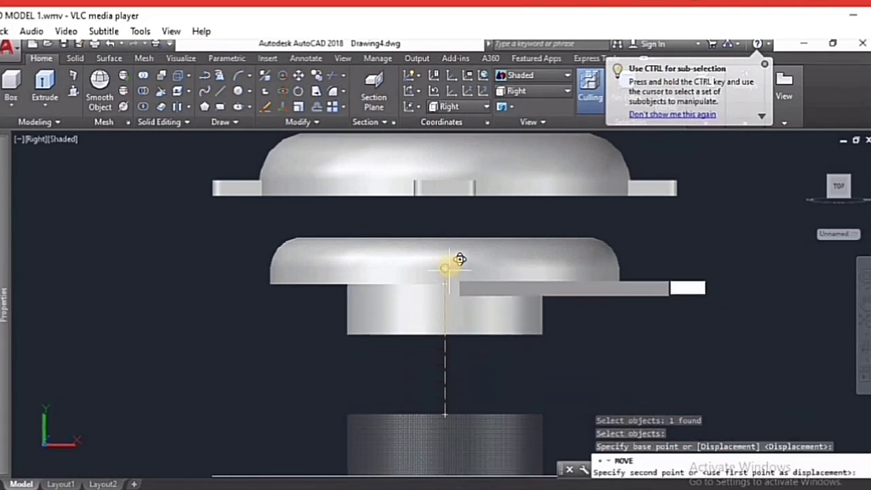
click(444, 267)
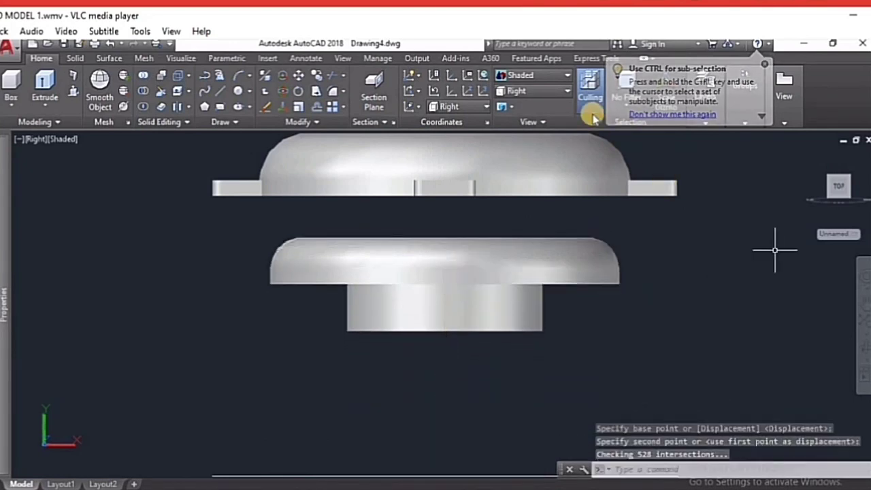
Check the placement in the Front, Bottom and Back views
click(548, 92)
click(530, 156)
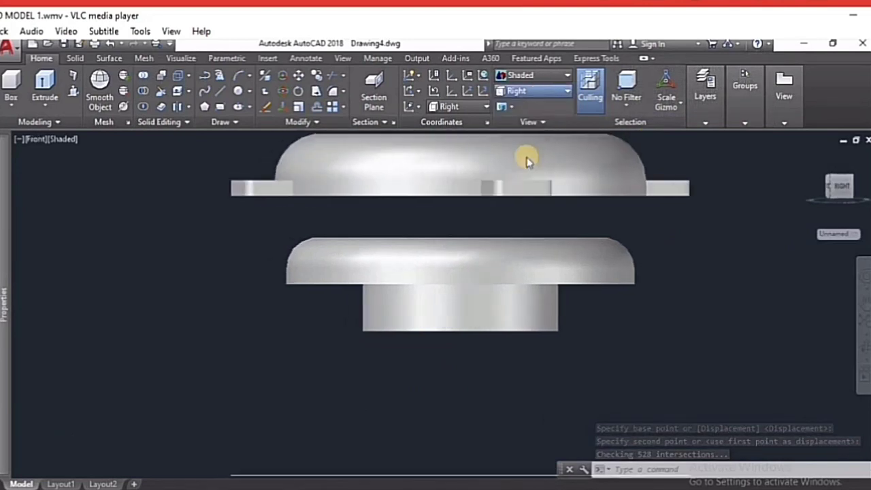
click(523, 91)
click(521, 139)
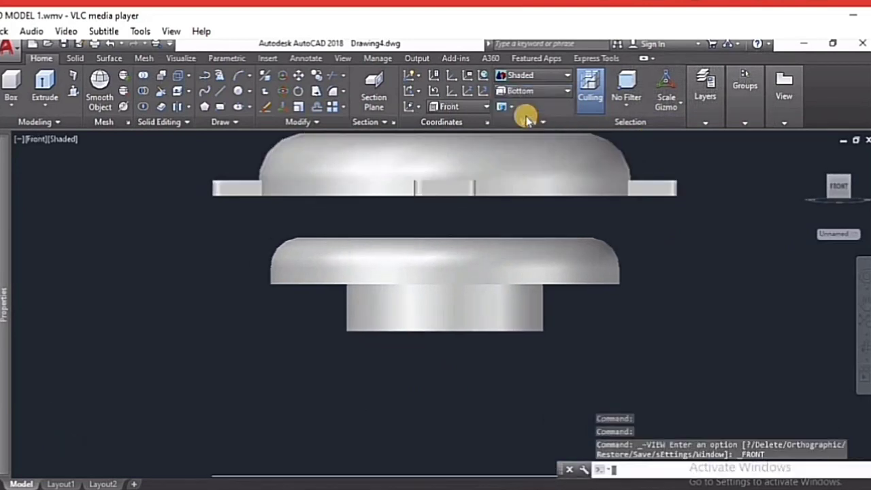
click(532, 90)
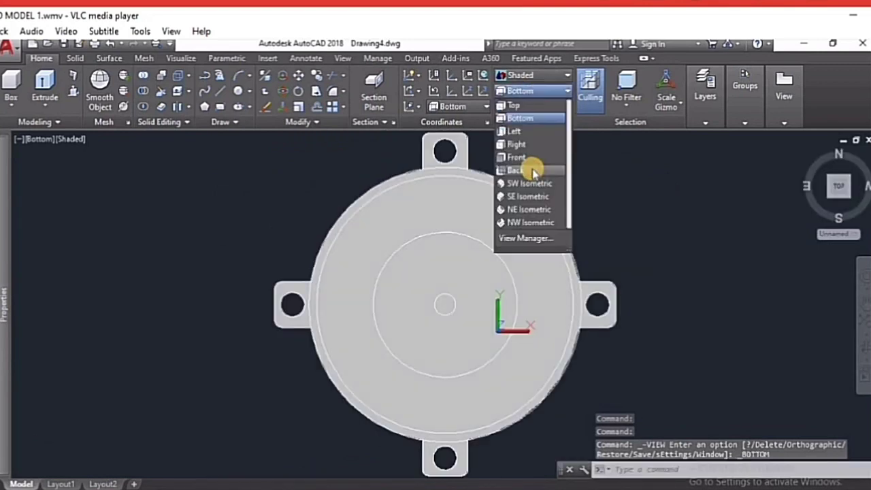
click(529, 169)
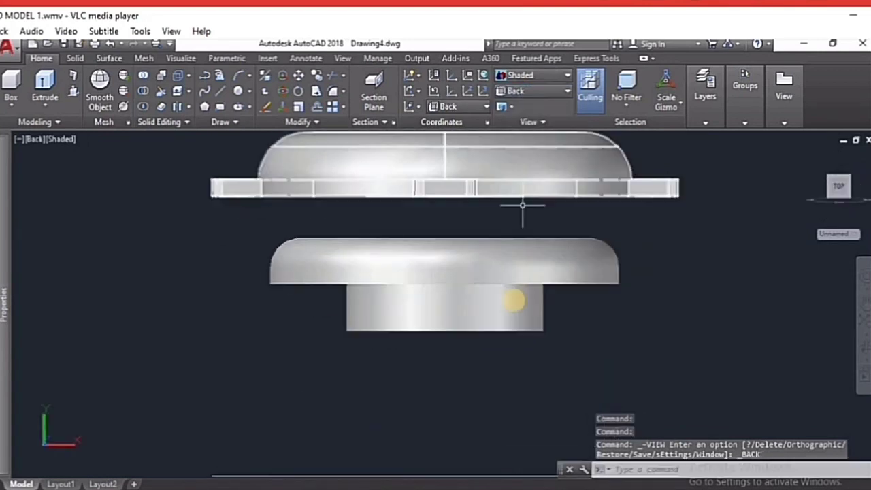
key(Escape)
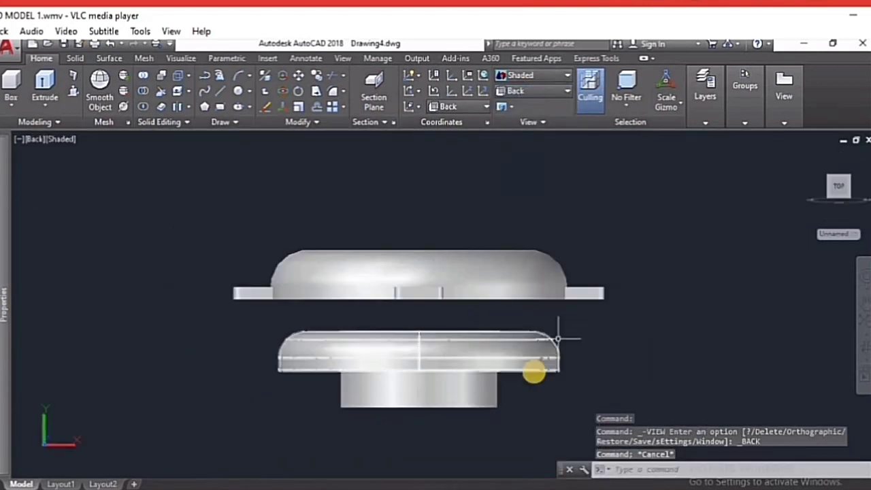
Move the lower cylinder 15 units higher
text(m)
key(Return)
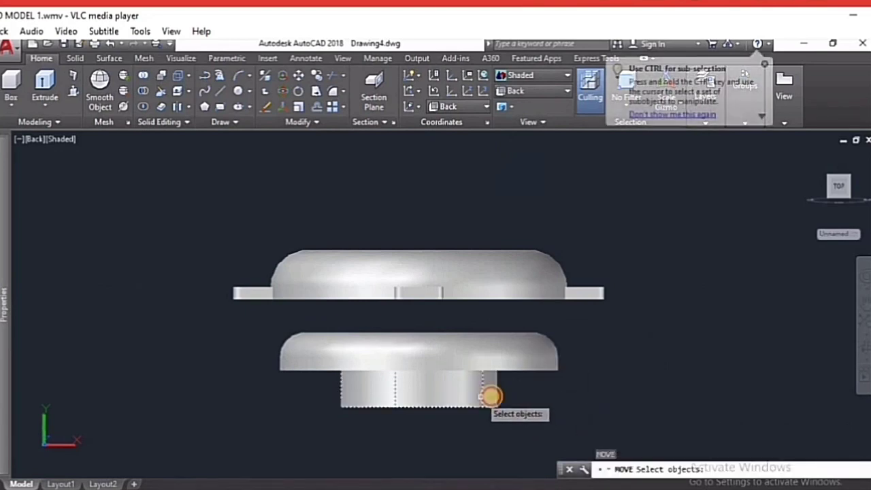
click(492, 395)
key(Return)
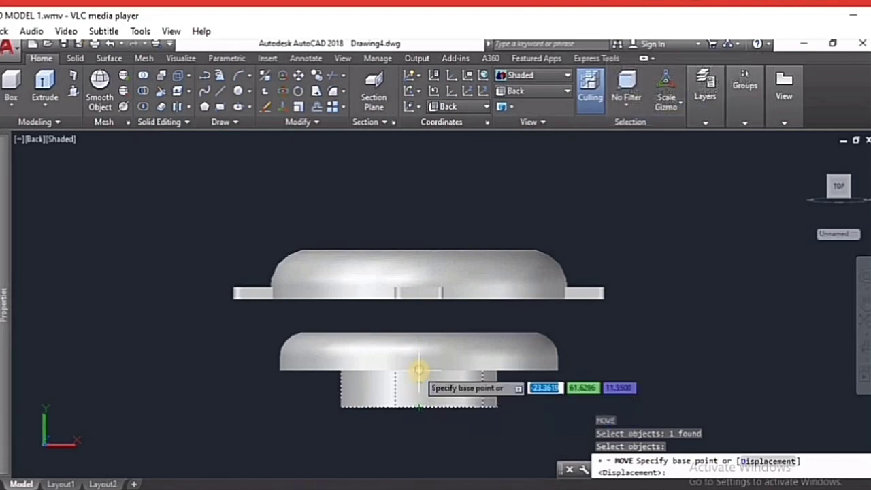
click(420, 373)
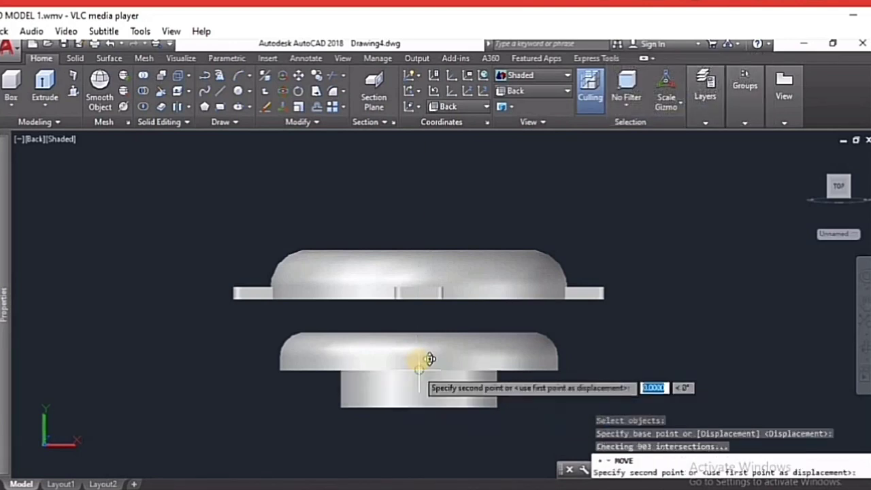
click(429, 321)
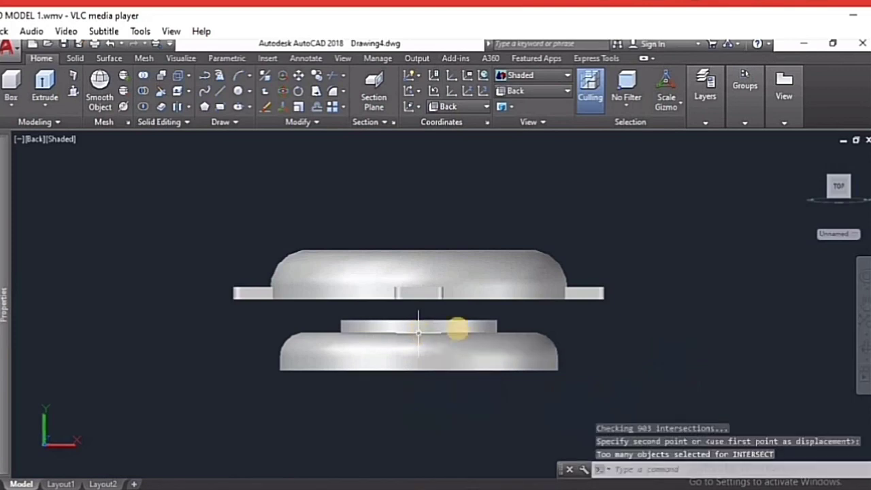
scroll(467, 323, down, 2)
scroll(468, 313, up, 4)
scroll(467, 315, up, 2)
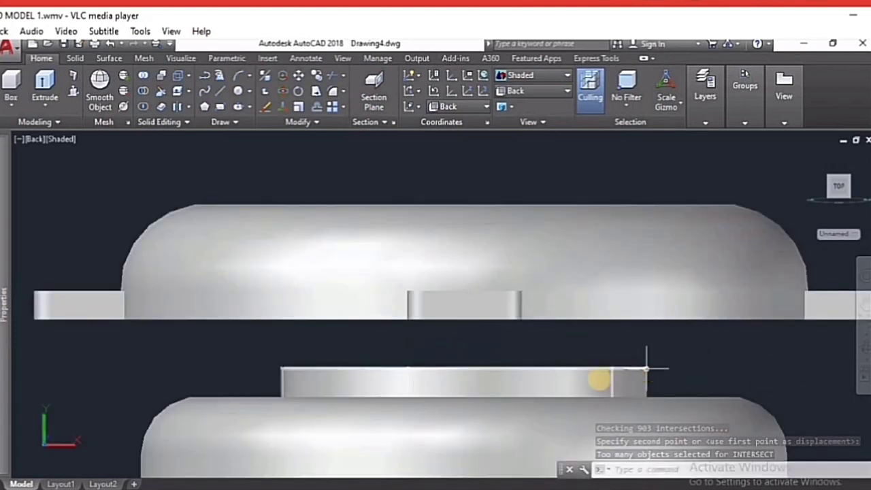
Lower the cylinder's protruding top into the ring and orbit to check it in 3D
key(Return)
click(546, 373)
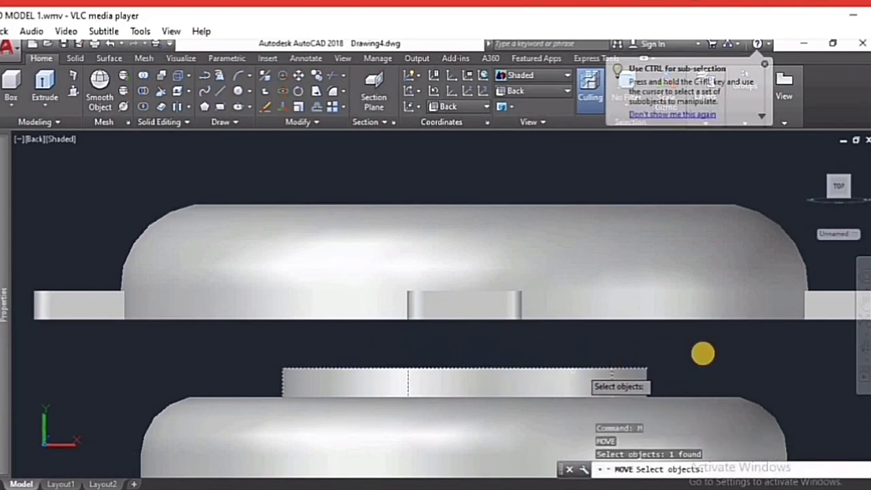
key(Return)
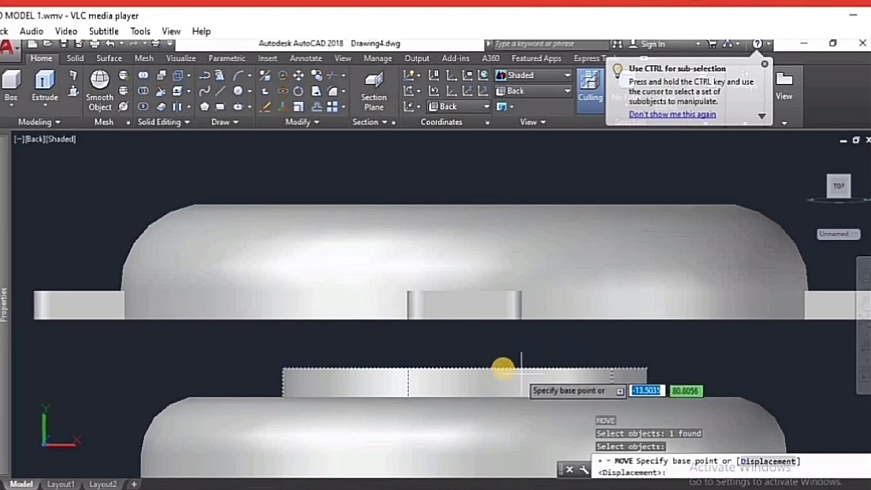
click(469, 366)
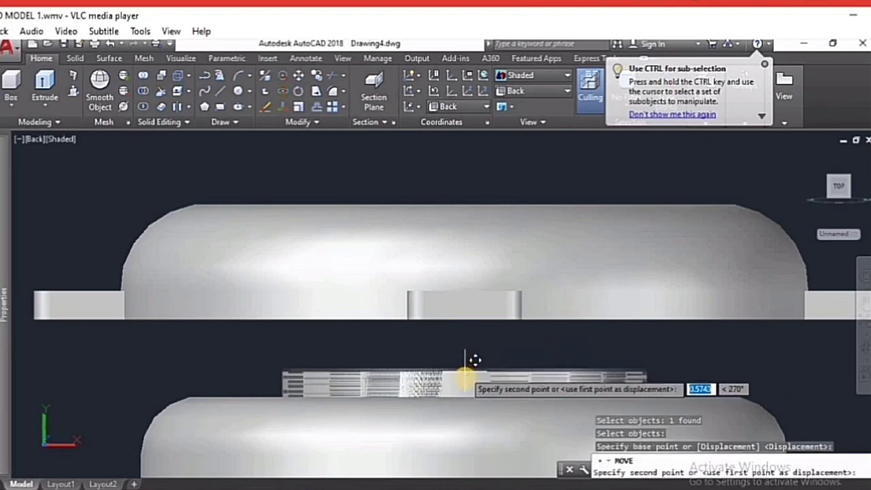
click(472, 388)
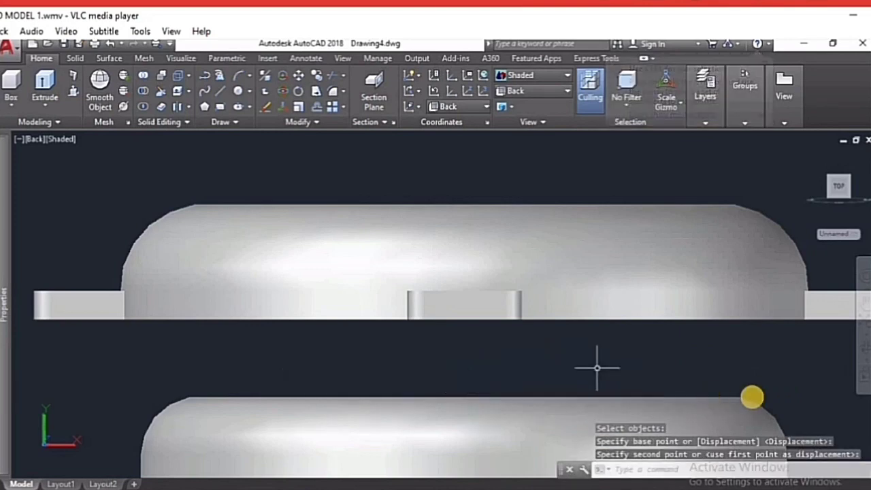
mouse_move(753, 396)
shift+middle_down()
mouse_move(544, 306)
mouse_move(544, 335)
mouse_move(521, 331)
mouse_move(484, 378)
mouse_move(483, 350)
shift+middle_up()
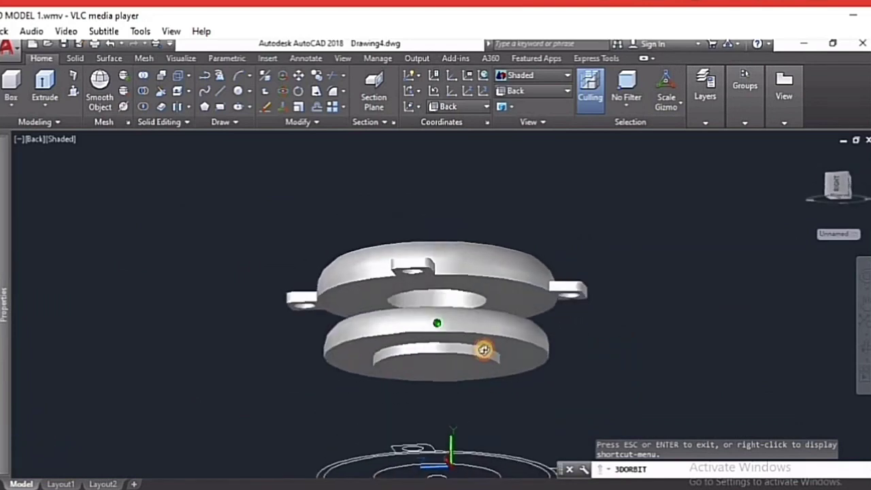
Orbit the model to view it from slightly below
click(521, 93)
click(519, 210)
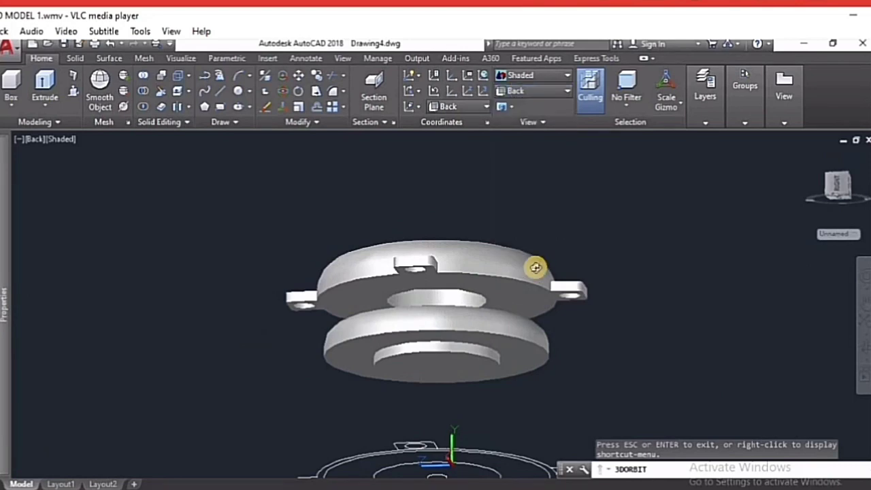
mouse_move(551, 301)
mouse_down()
mouse_move(529, 338)
mouse_move(529, 257)
mouse_move(519, 272)
mouse_up()
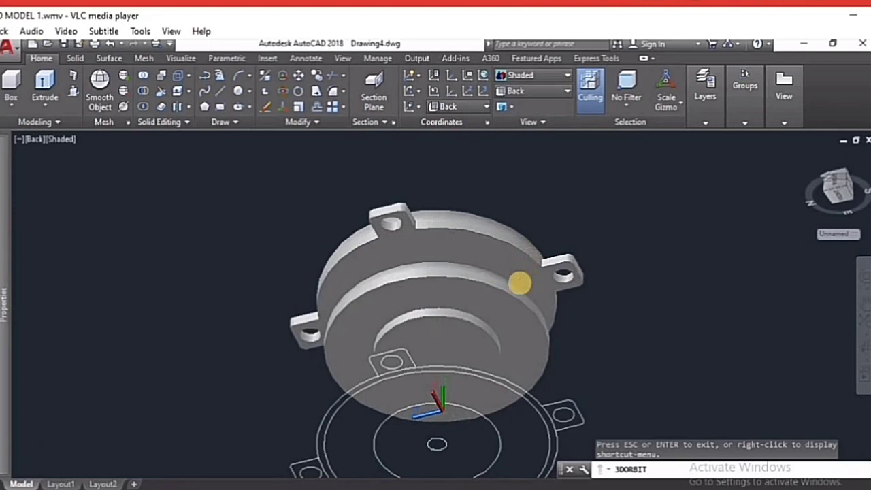
key(Escape)
Start a subtraction from the large cylindrical solid, then cancel it
click(143, 90)
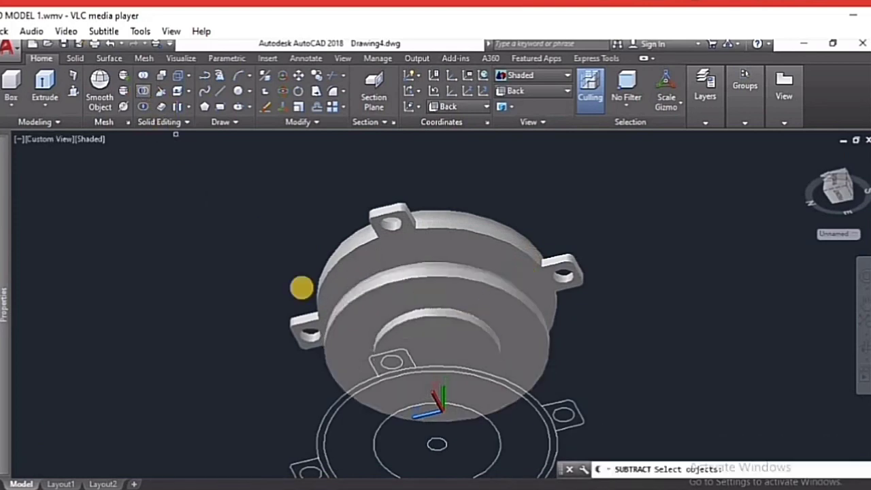
click(354, 316)
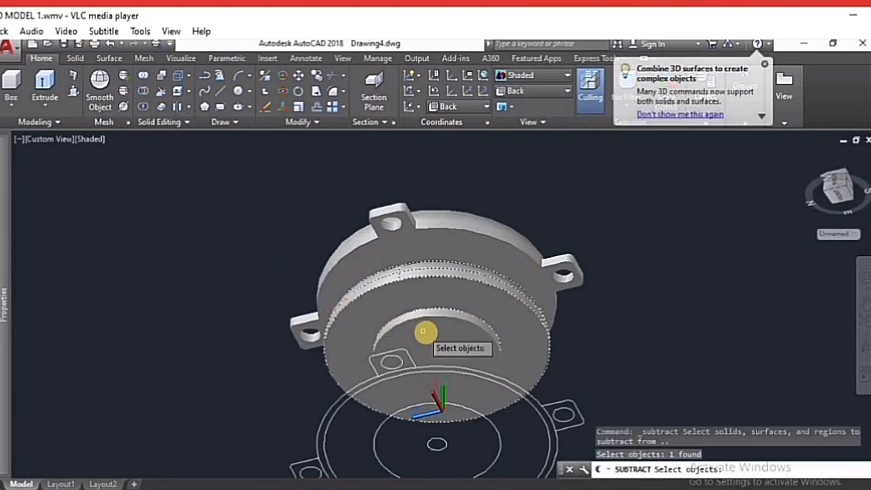
key(Return)
key(Escape)
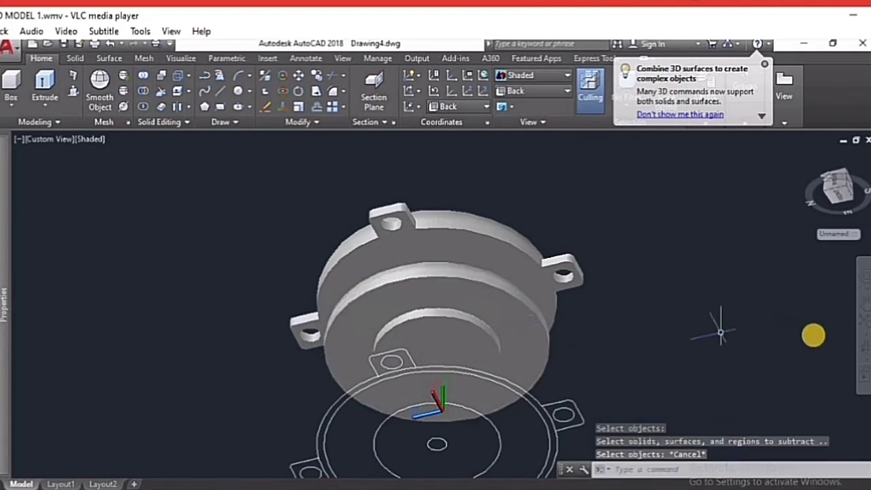
Clear the stray selections and freely orbit the model to a side view
drag(635, 321, 608, 346)
key(Escape)
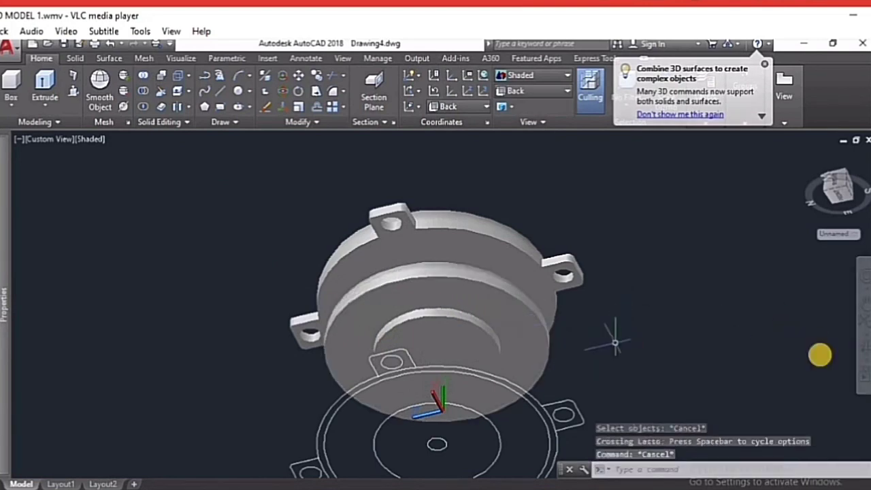
click(608, 334)
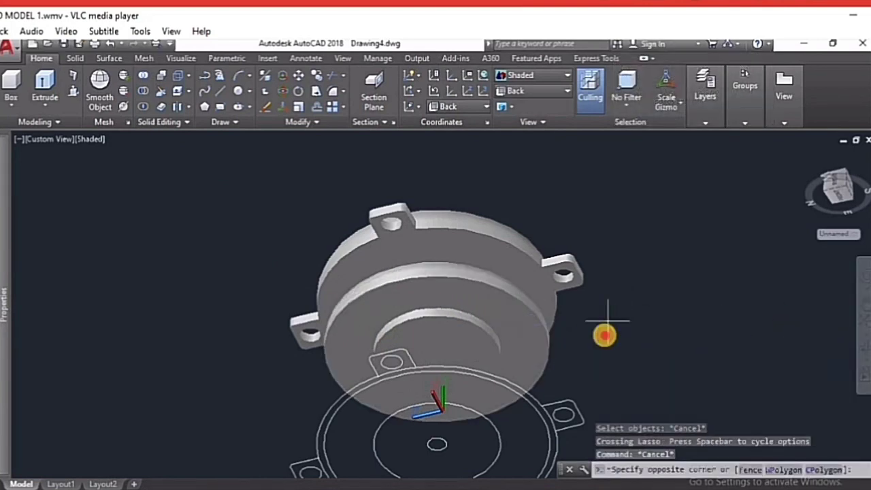
key(Escape)
click(863, 345)
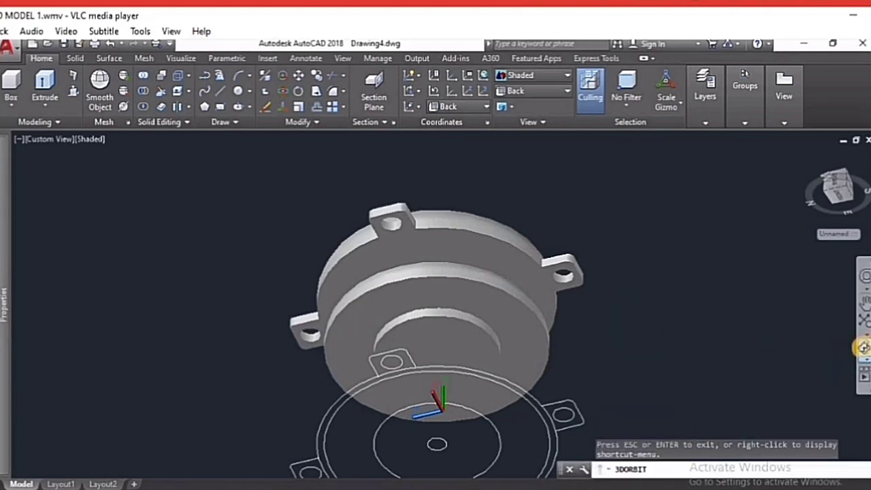
mouse_move(612, 327)
mouse_down()
mouse_move(567, 369)
mouse_move(560, 391)
mouse_move(578, 383)
mouse_up()
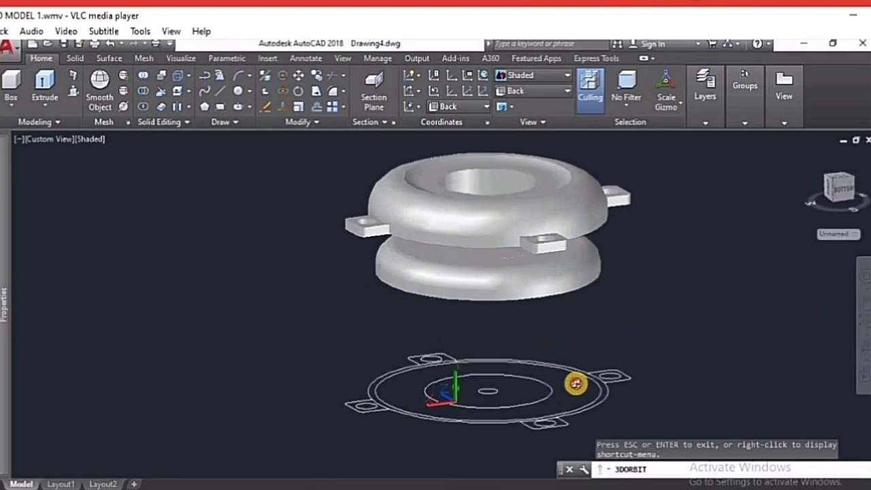
Erase the flat five-object outline beneath the model, then orbit to a near edge-on view
key(Escape)
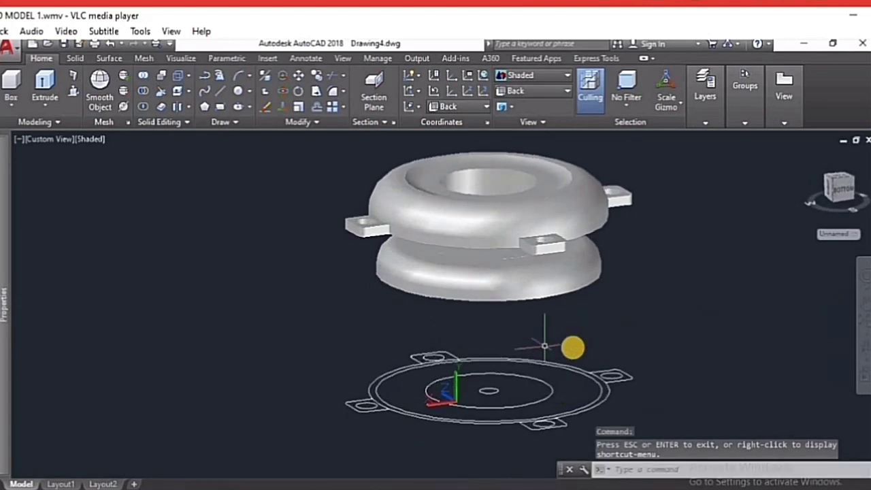
click(330, 449)
key(Delete)
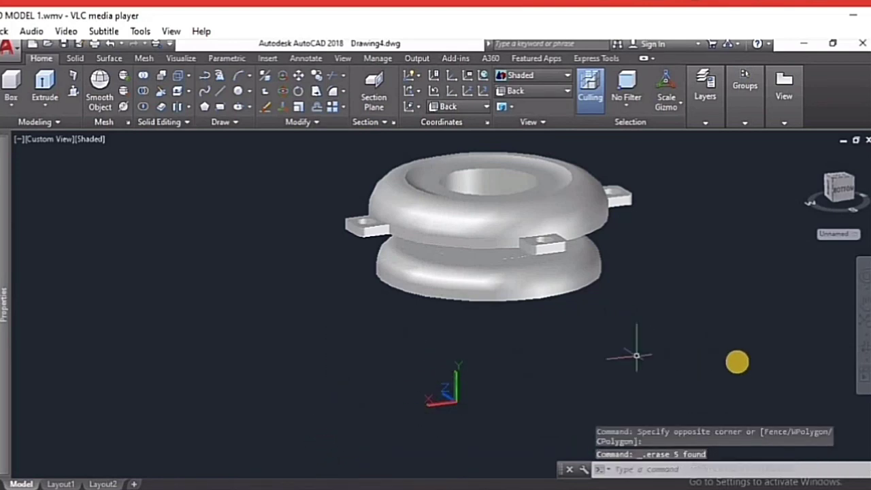
key(Escape)
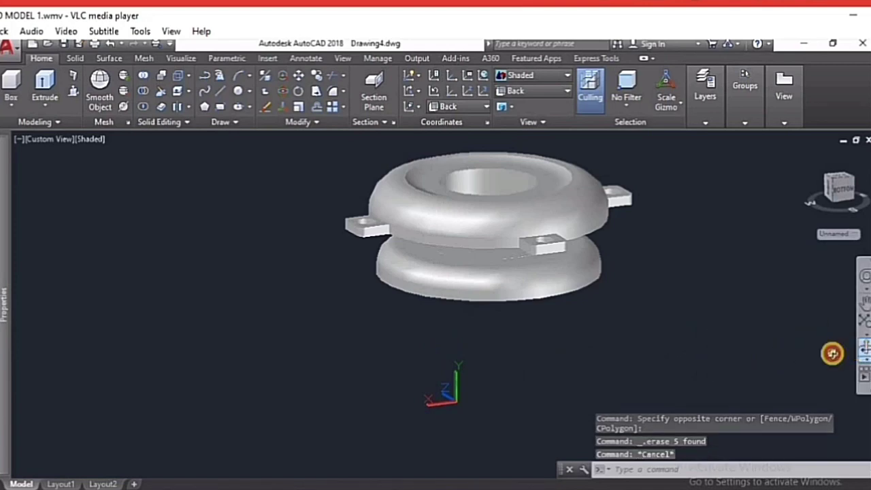
click(832, 353)
mouse_move(648, 346)
mouse_down()
mouse_move(631, 342)
mouse_move(652, 330)
mouse_move(607, 286)
mouse_up()
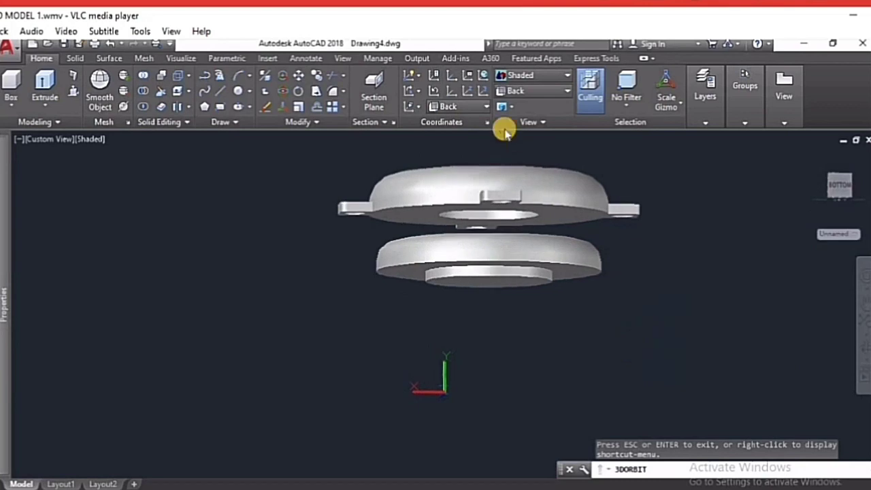
Switch to the Right view and zoom to fit the model
click(540, 91)
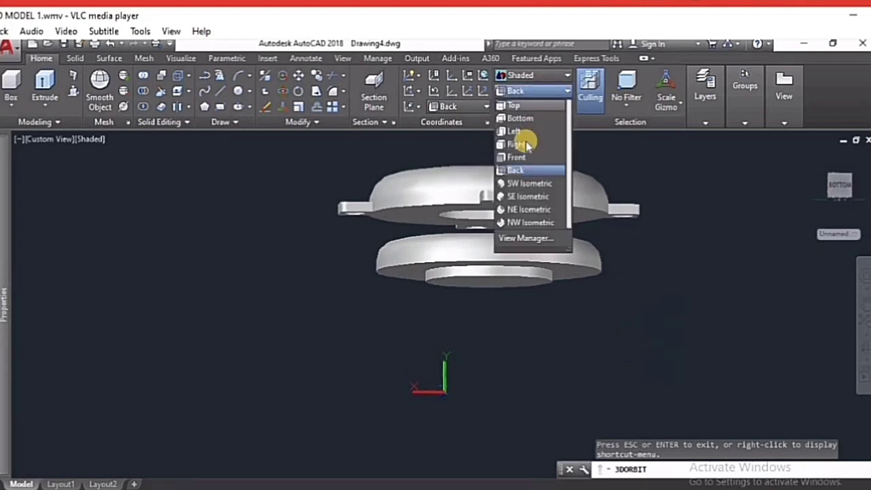
click(523, 145)
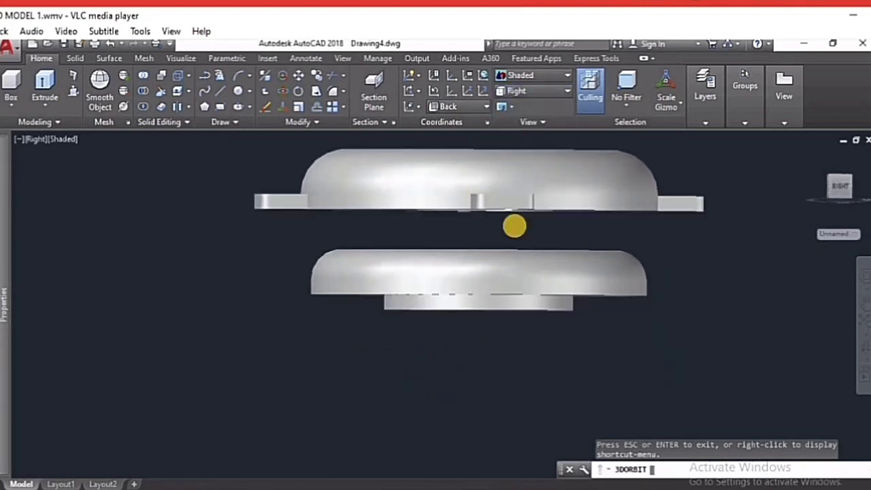
scroll(409, 393, down, 3)
scroll(446, 352, down, 3)
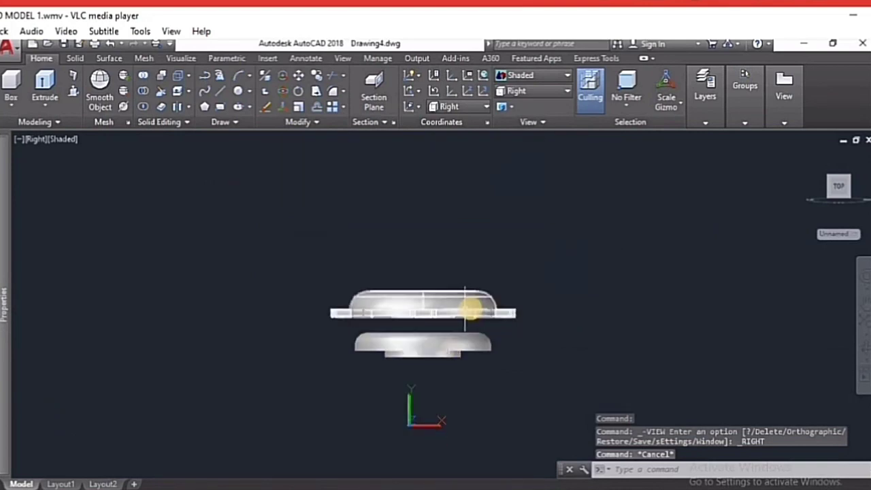
scroll(465, 310, up, 3)
Run MOVE to place the lower part at a new position beneath the flange
key(Escape)
text(m)
key(Return)
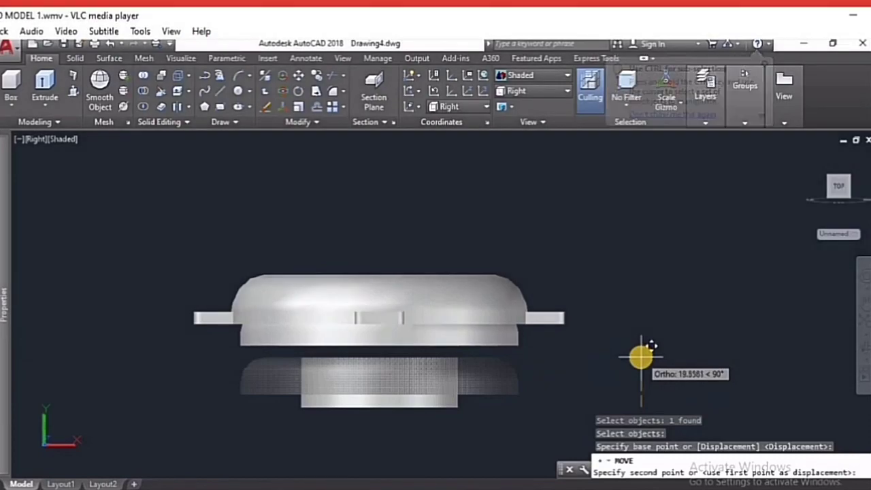
click(641, 357)
click(641, 356)
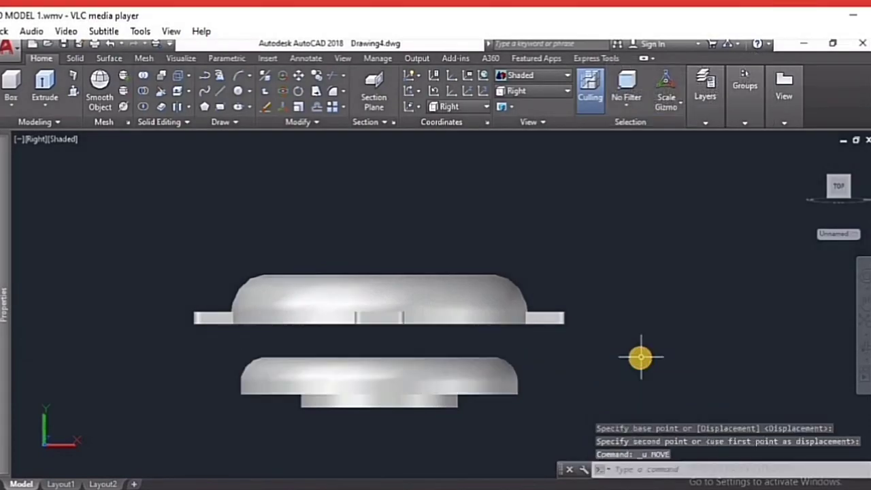
click(142, 90)
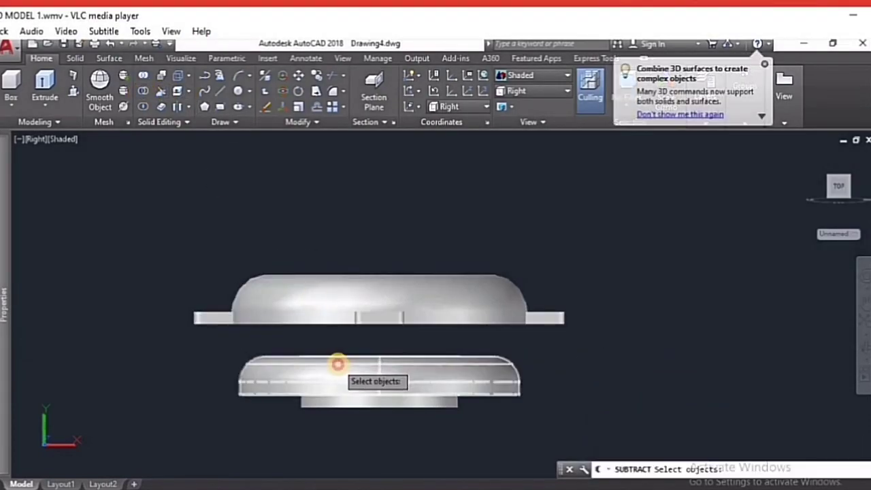
click(340, 367)
click(371, 403)
key(Return)
key(Escape)
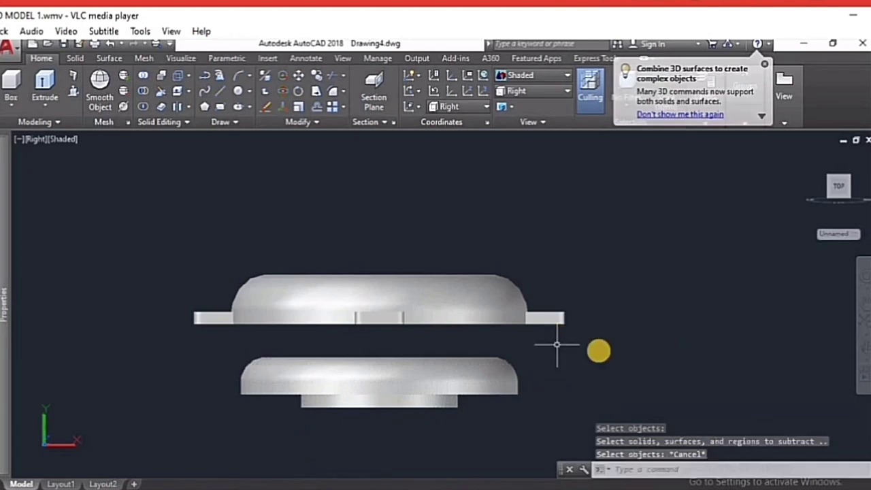
text(m)
key(Return)
click(415, 377)
click(427, 403)
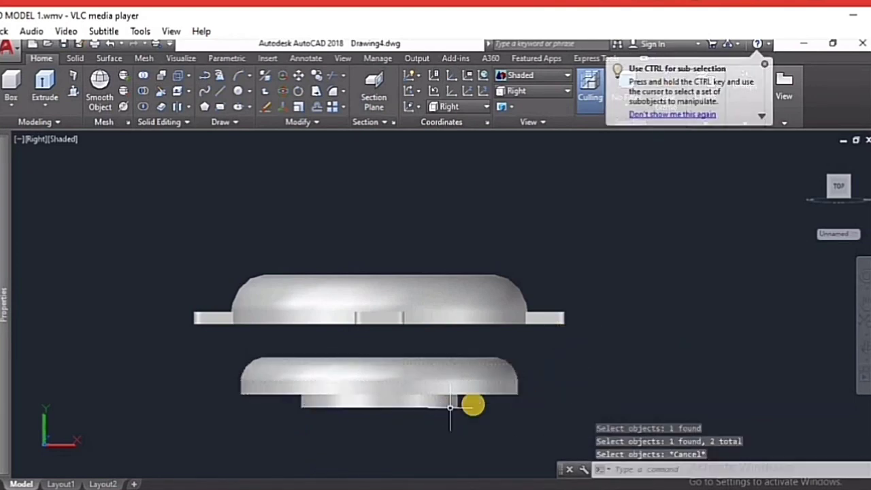
click(142, 90)
click(325, 405)
right_click(641, 368)
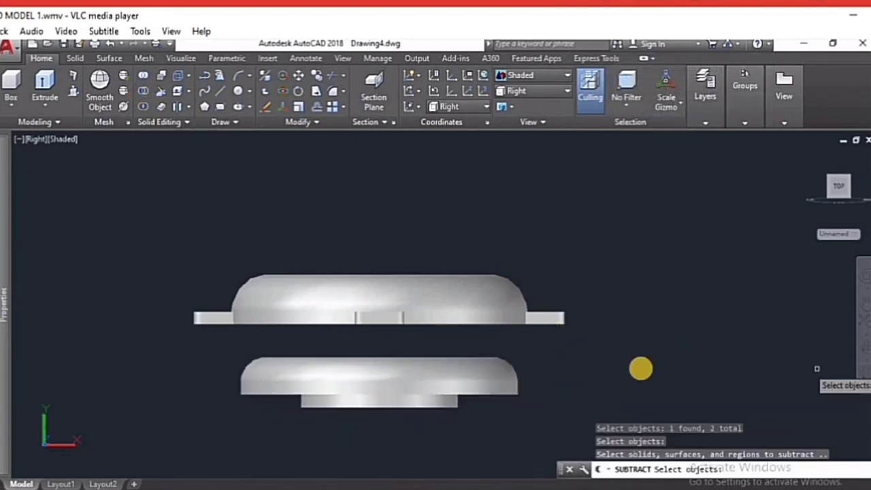
key(Escape)
mouse_move(575, 424)
shift+middle_down()
mouse_move(572, 400)
mouse_move(452, 401)
mouse_move(457, 370)
mouse_move(529, 294)
mouse_move(518, 289)
shift+middle_up()
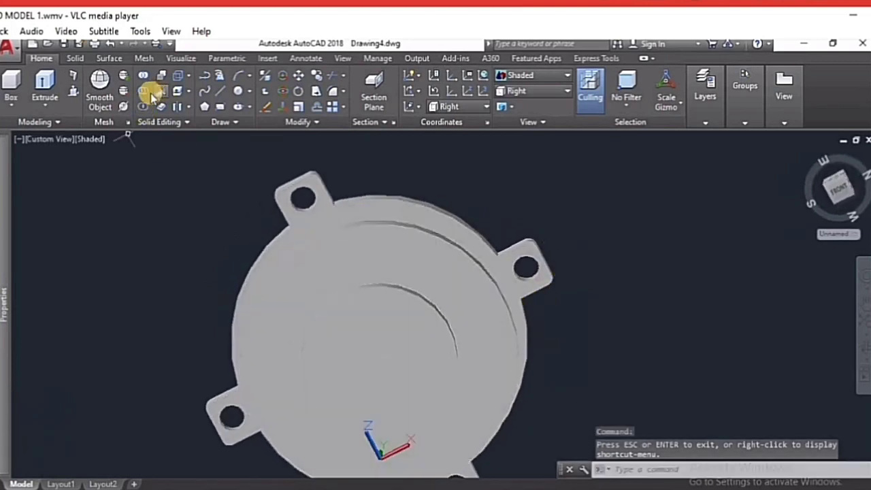
Cancel the subtraction and orbit to an oblique side view
click(151, 93)
click(296, 263)
key(Escape)
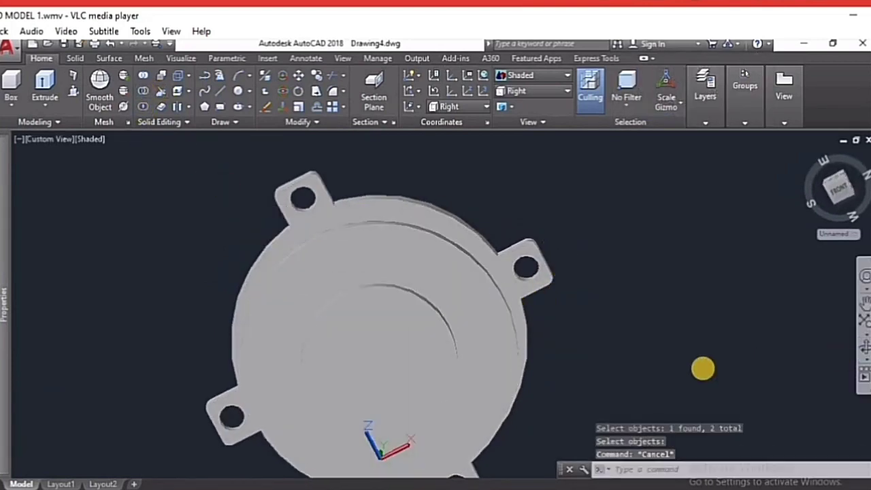
mouse_move(656, 346)
mouse_down()
mouse_move(635, 388)
mouse_move(622, 363)
mouse_move(476, 335)
mouse_up()
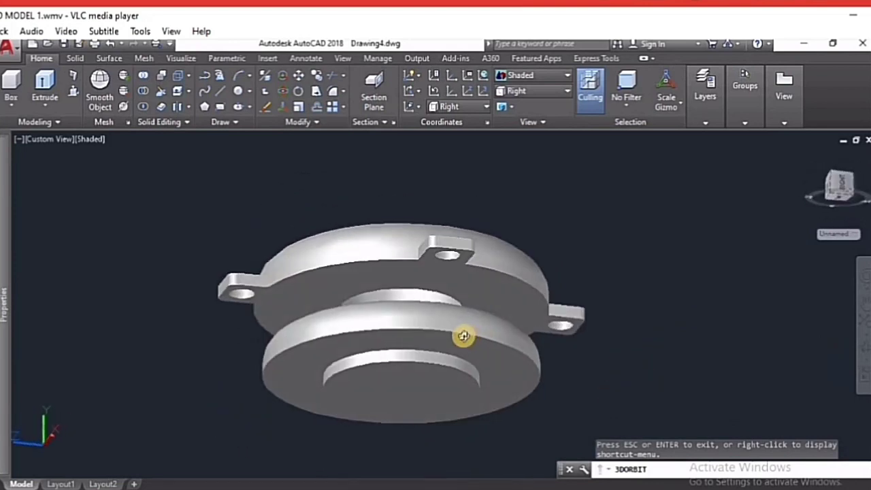
Show the two parts in the Front view and adjust the zoom
click(534, 90)
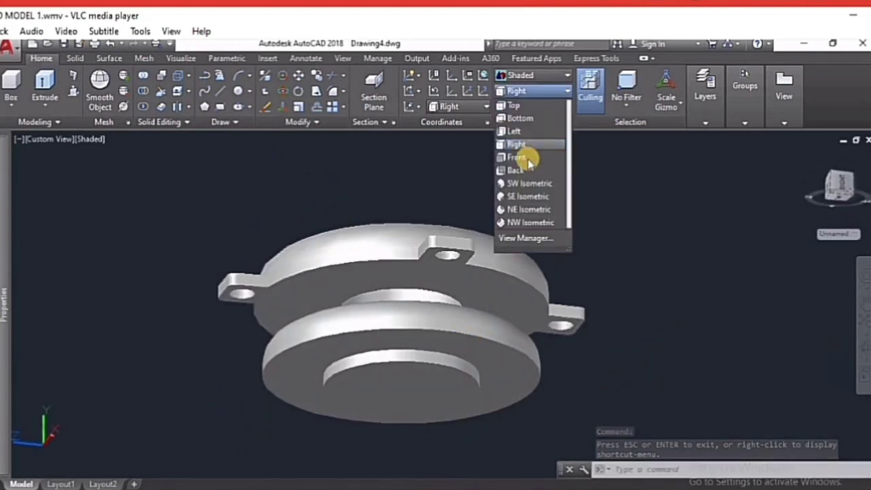
click(527, 156)
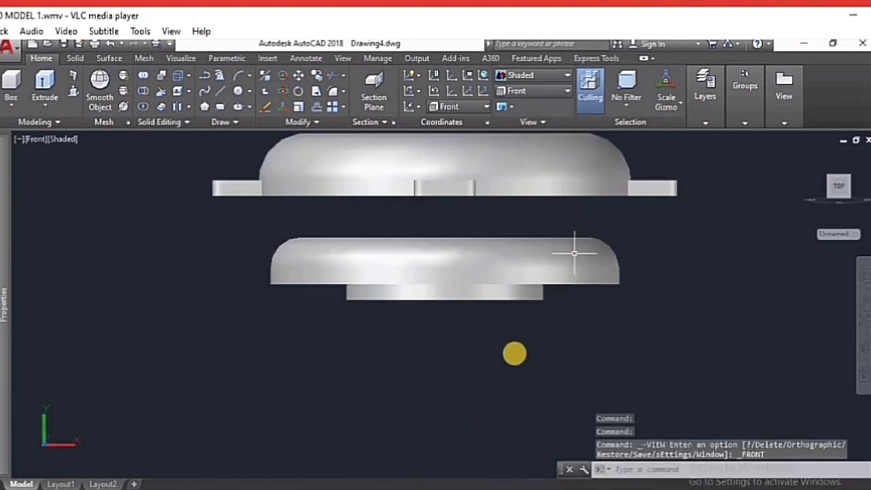
key(Escape)
scroll(480, 369, down, 4)
scroll(589, 381, up, 2)
Start moving the lower part by selecting it with MOVE
key(Escape)
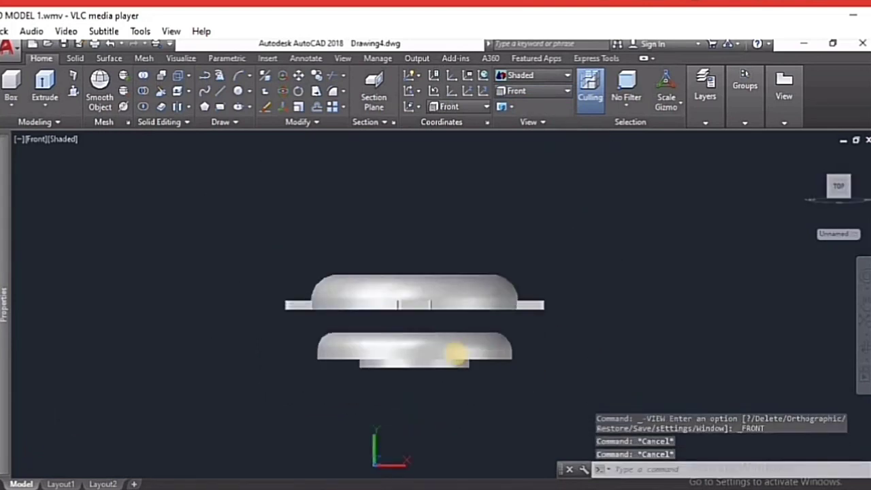
text(m)
key(Return)
click(454, 352)
key(Return)
Push the lower ring up into the flange's underside, then orbit to a low underside view
click(611, 390)
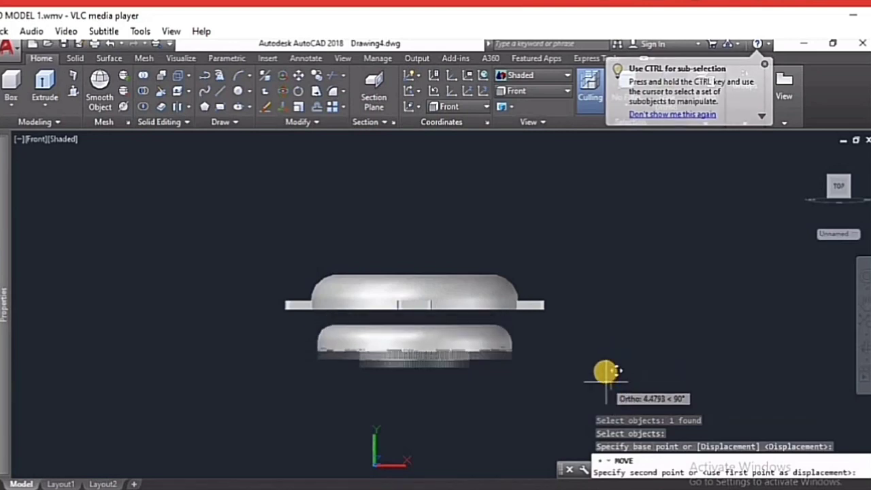
click(603, 348)
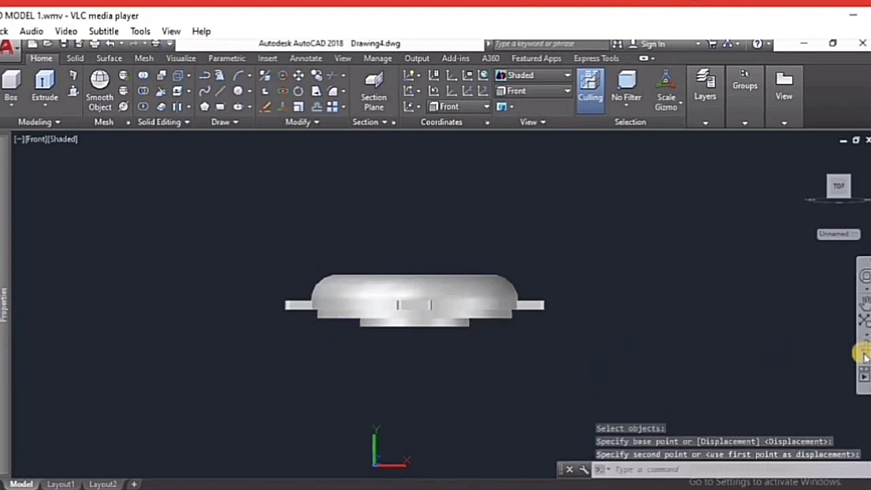
shift+middle_drag(704, 384, 510, 269)
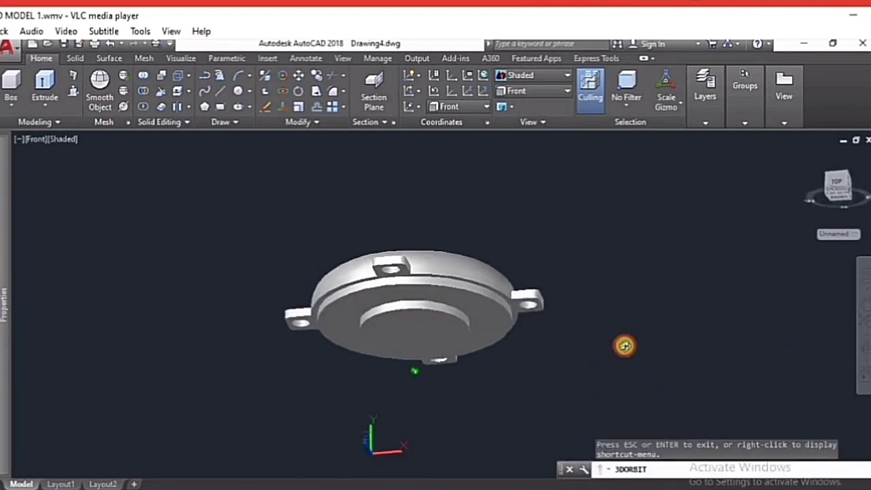
scroll(510, 269, up, 2)
mouse_move(581, 264)
shift+middle_down()
mouse_move(548, 273)
mouse_move(521, 301)
mouse_move(507, 277)
shift+middle_up()
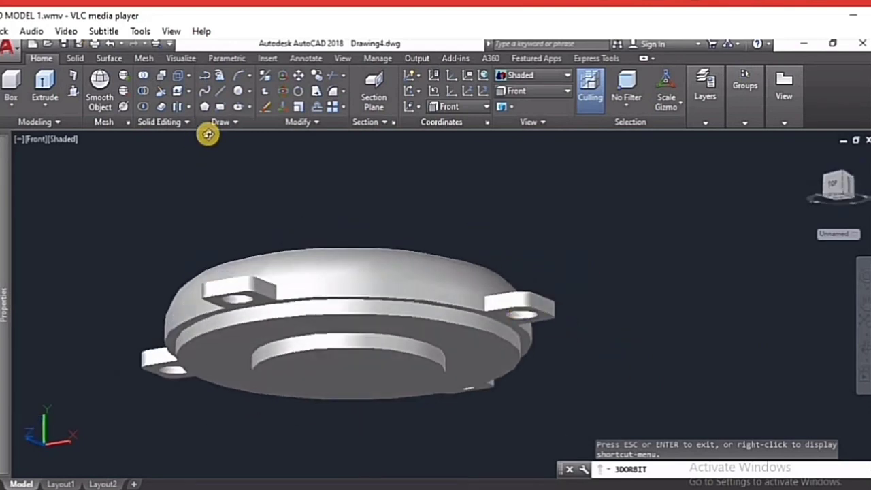
key(Escape)
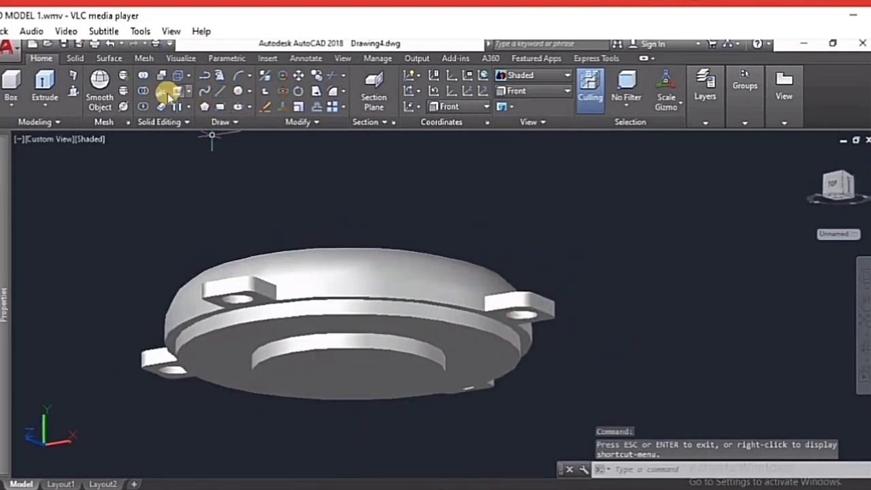
Subtract the inner lower ring solid from the outer flange body, leaving a hollow channel
click(141, 92)
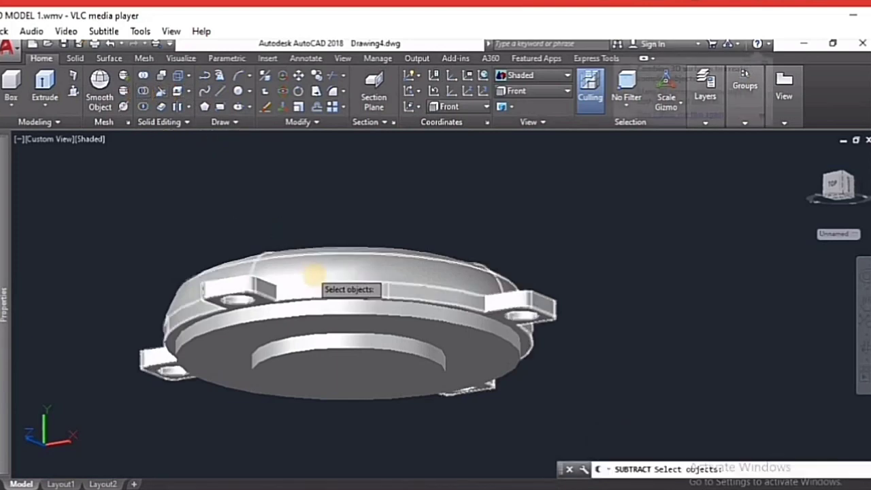
click(317, 293)
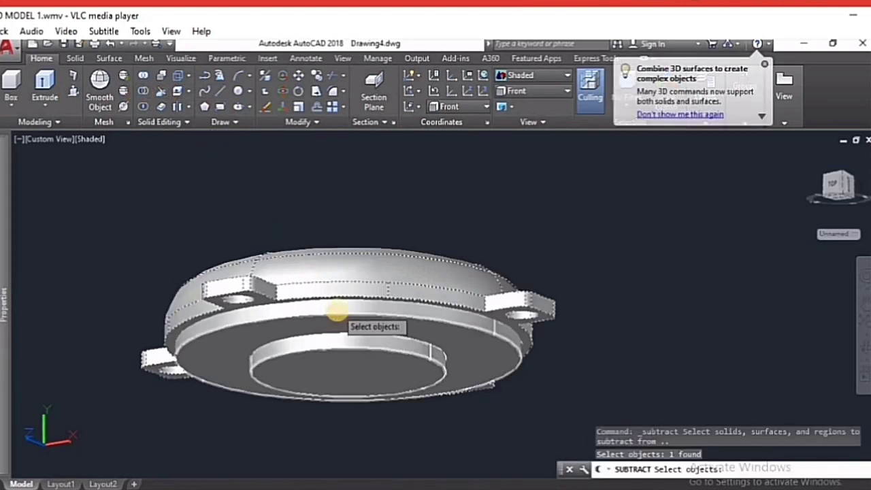
click(338, 312)
key(Escape)
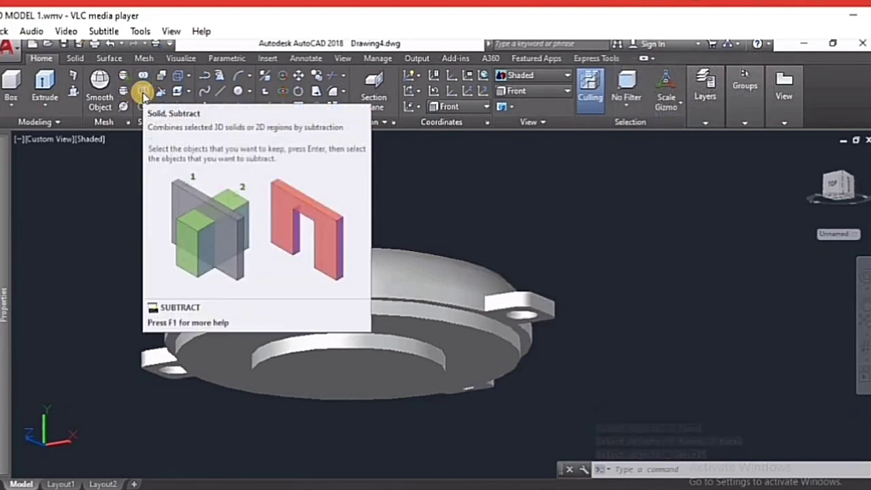
click(143, 91)
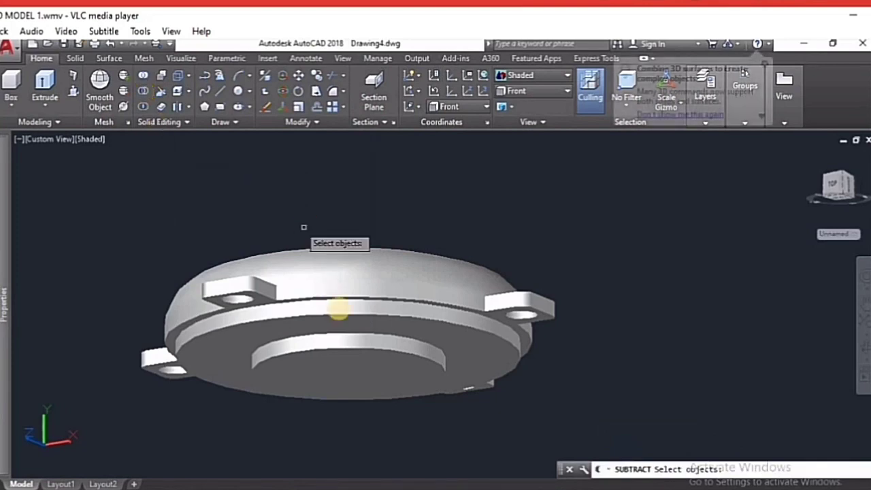
click(358, 284)
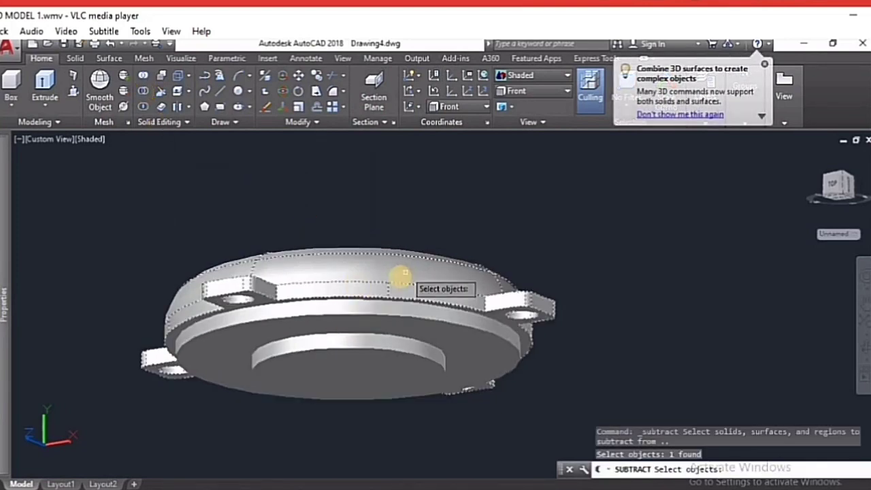
key(Return)
click(341, 317)
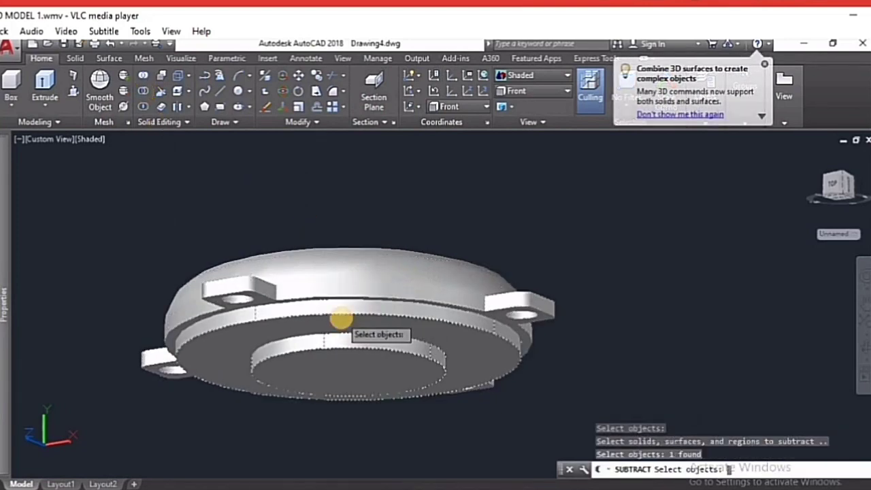
key(Return)
key(Escape)
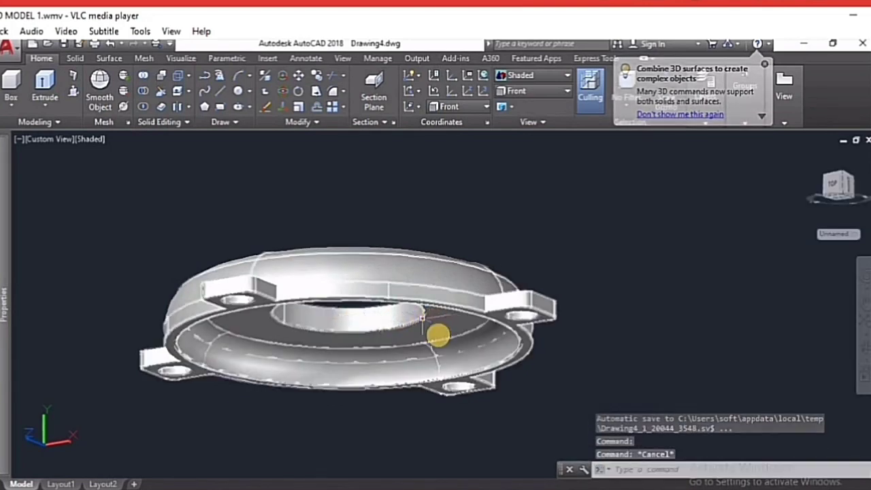
click(859, 346)
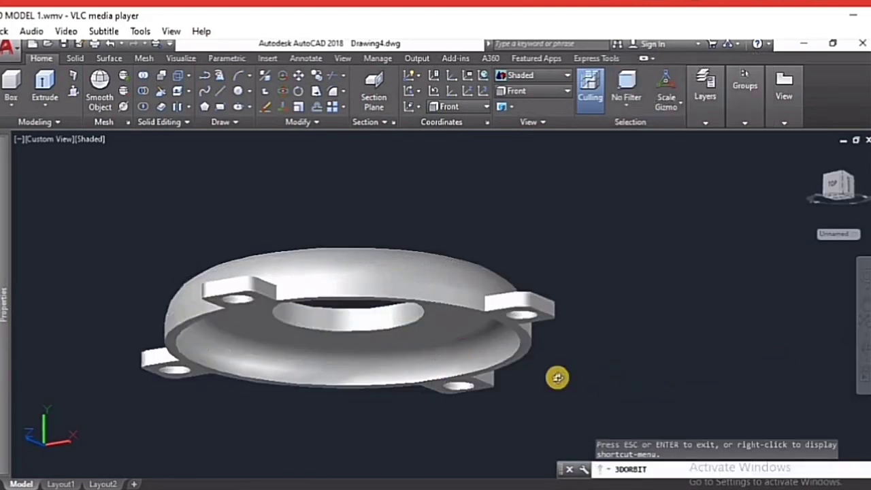
mouse_move(528, 323)
mouse_down()
mouse_move(541, 298)
mouse_move(511, 339)
mouse_move(457, 379)
mouse_move(448, 420)
mouse_up()
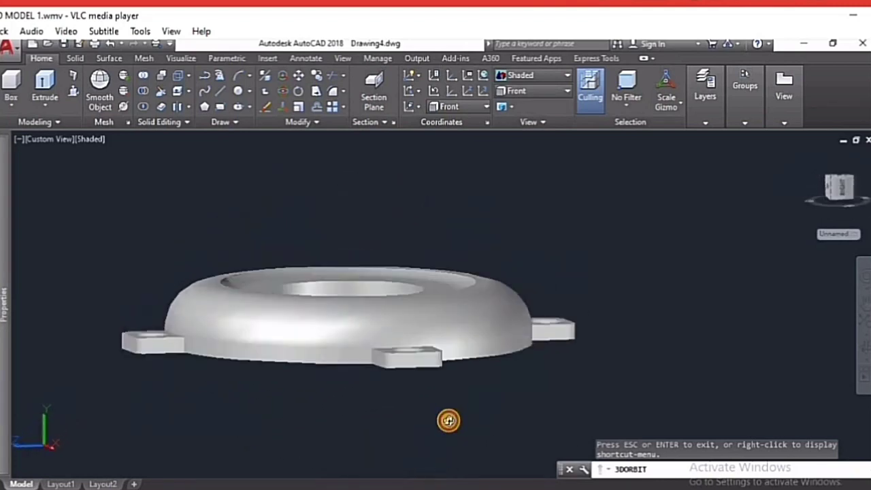
mouse_move(479, 338)
mouse_down()
mouse_move(461, 375)
mouse_move(368, 379)
mouse_move(419, 402)
mouse_move(459, 356)
mouse_move(521, 326)
mouse_move(467, 365)
mouse_move(494, 383)
mouse_move(451, 369)
mouse_move(504, 315)
mouse_move(525, 356)
mouse_move(519, 390)
mouse_move(499, 408)
mouse_move(475, 410)
mouse_move(530, 364)
mouse_move(467, 399)
mouse_move(435, 354)
mouse_move(437, 333)
mouse_move(469, 301)
mouse_move(436, 329)
mouse_up()
drag(446, 298, 463, 274)
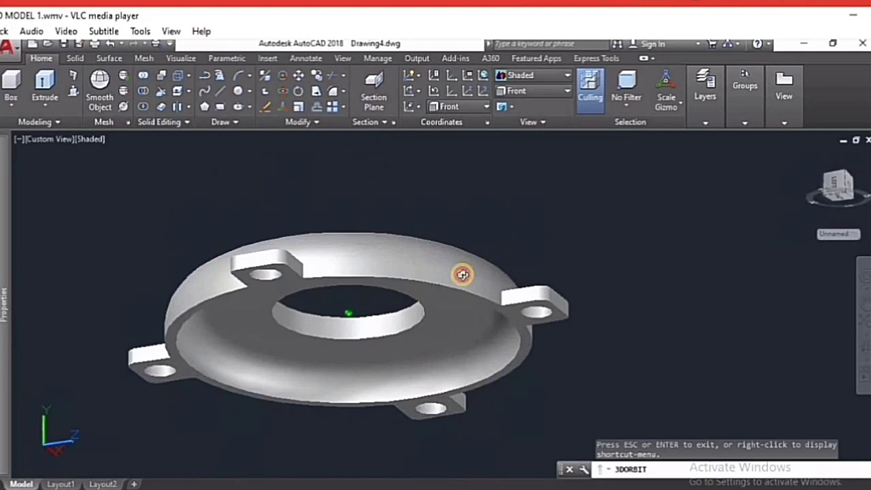
mouse_move(462, 274)
mouse_down()
mouse_move(529, 270)
mouse_move(466, 314)
mouse_move(497, 258)
mouse_move(440, 307)
mouse_move(410, 311)
mouse_move(452, 297)
mouse_up()
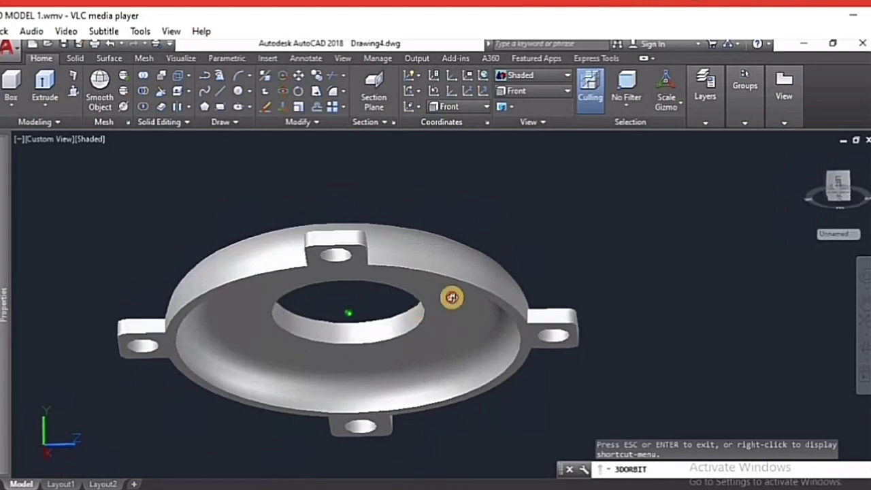
mouse_move(492, 272)
mouse_down()
mouse_move(516, 342)
mouse_move(463, 324)
mouse_move(463, 300)
mouse_move(490, 243)
mouse_move(523, 233)
mouse_move(523, 282)
mouse_up()
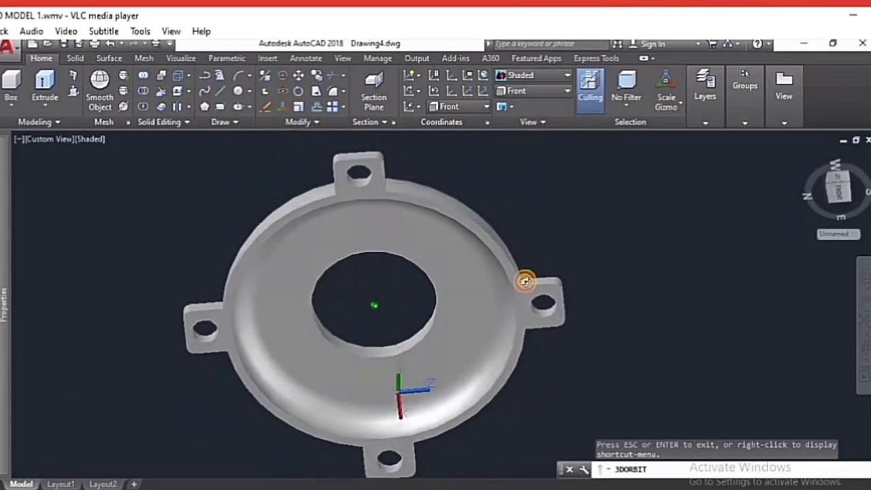
scroll(660, 342, up, 5)
key(Escape)
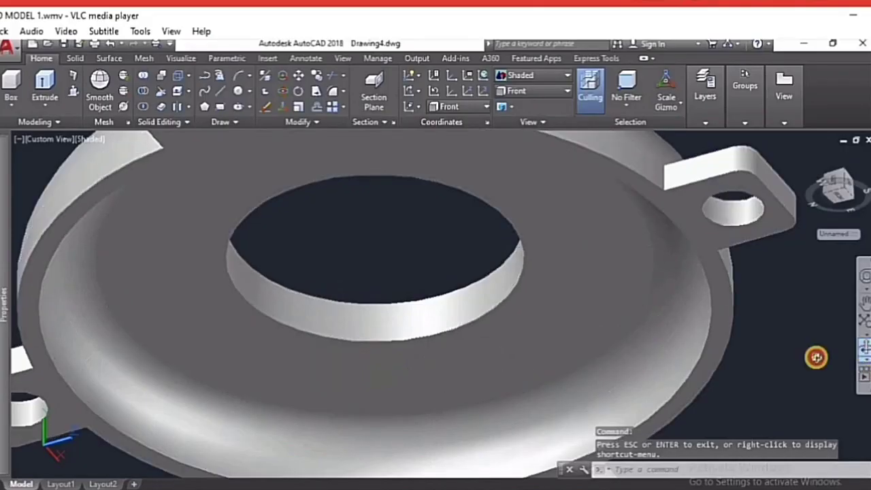
drag(816, 357, 654, 399)
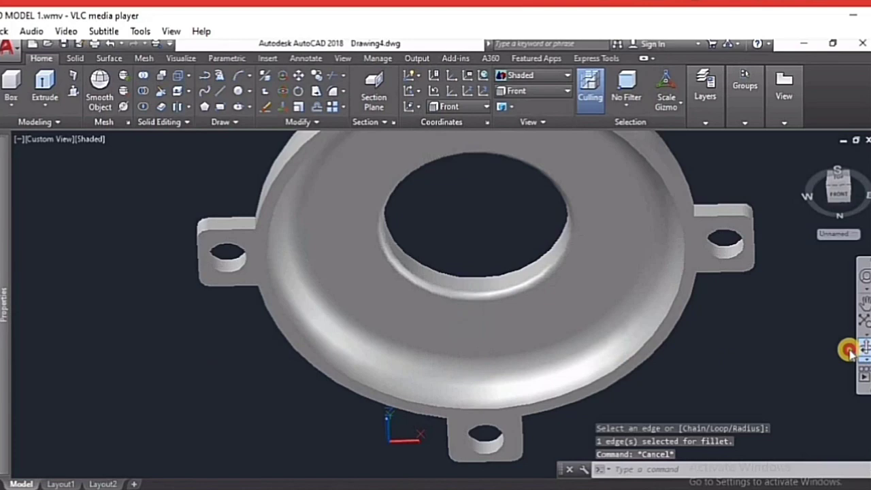
click(848, 350)
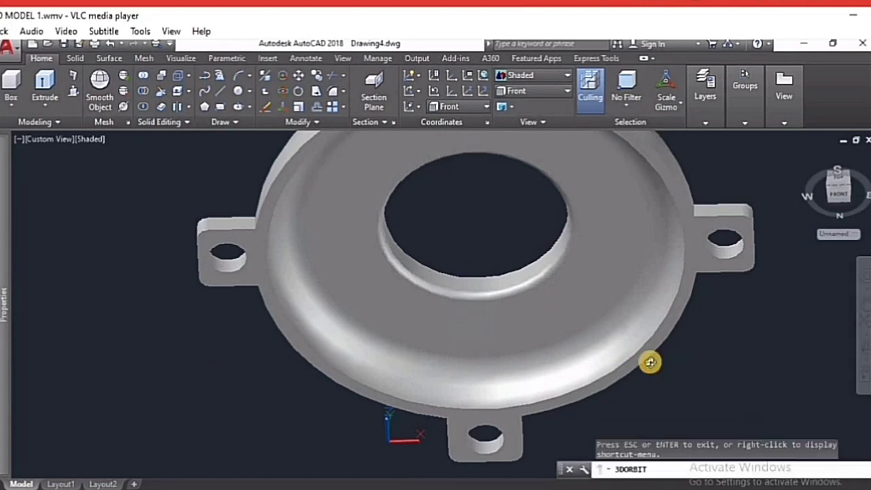
drag(647, 372, 647, 387)
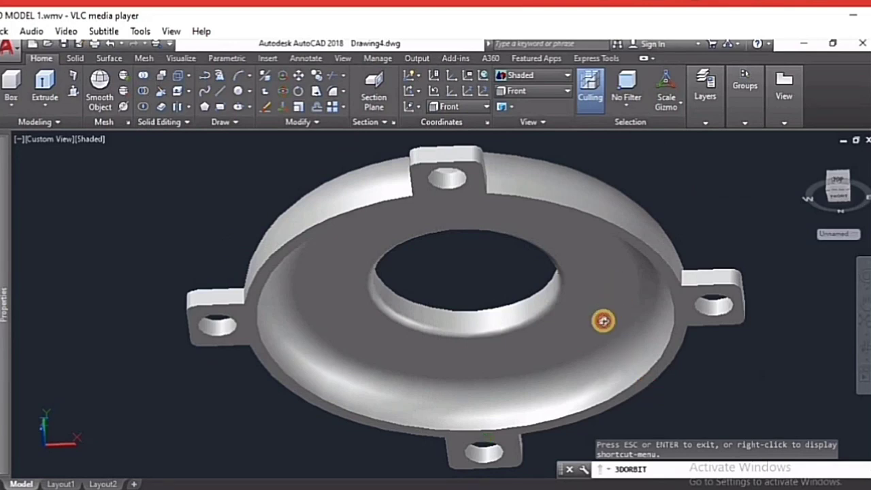
drag(603, 321, 594, 334)
scroll(418, 292, down, 5)
mouse_move(417, 292)
mouse_down()
mouse_move(435, 336)
mouse_move(431, 303)
mouse_up()
scroll(431, 303, up, 3)
click(852, 354)
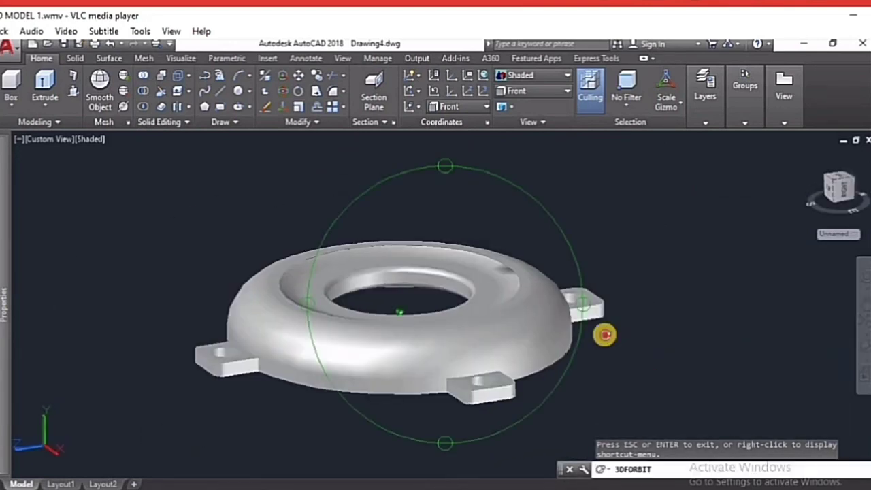
mouse_move(605, 334)
mouse_down()
mouse_move(428, 325)
mouse_move(511, 355)
mouse_move(615, 276)
mouse_move(589, 340)
mouse_move(447, 234)
mouse_move(439, 181)
mouse_move(519, 348)
mouse_up()
Leave the free orbit, then begin a circle at the model centre and cancel it
key(Escape)
click(238, 91)
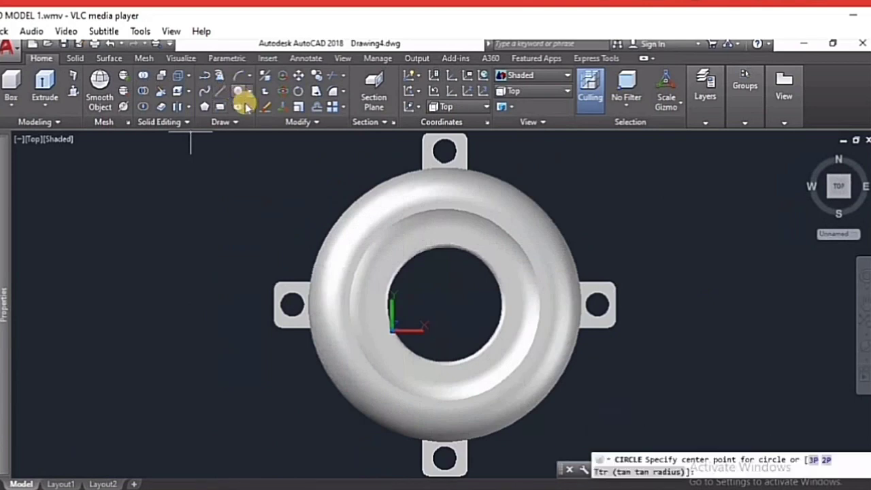
click(444, 305)
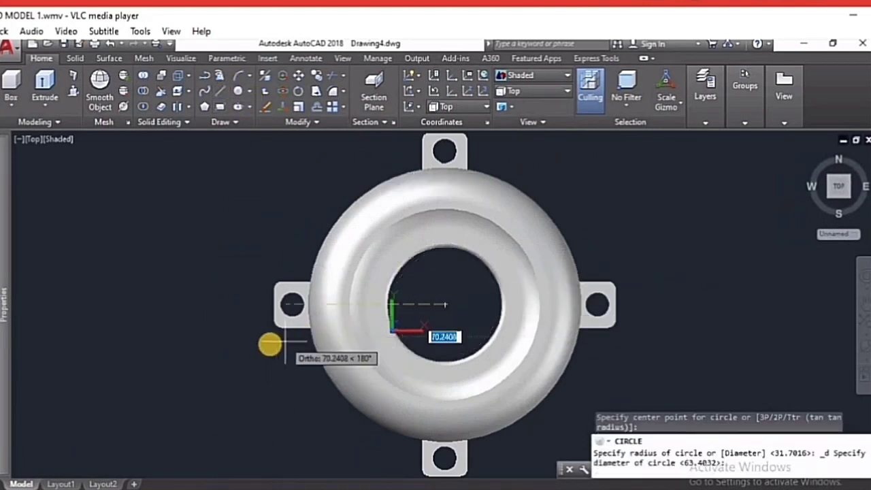
key(Escape)
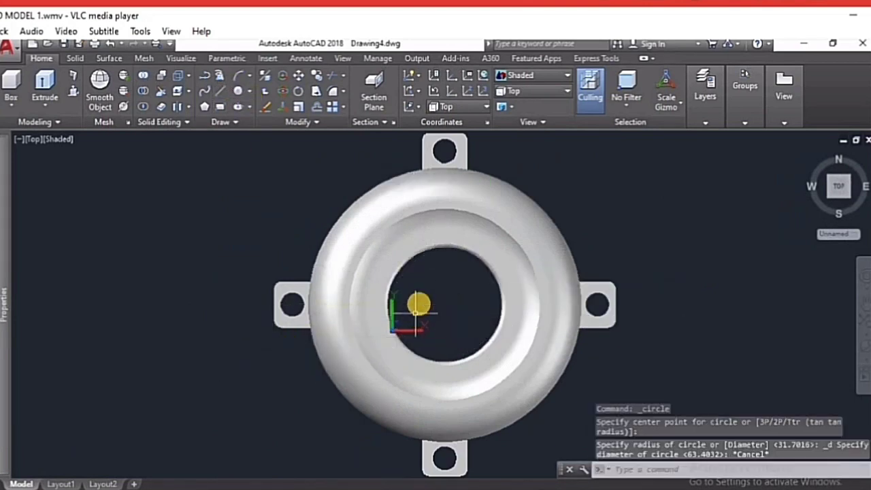
Start a new circle with C, placing its centre left of the flange
text(c)
key(Return)
click(143, 304)
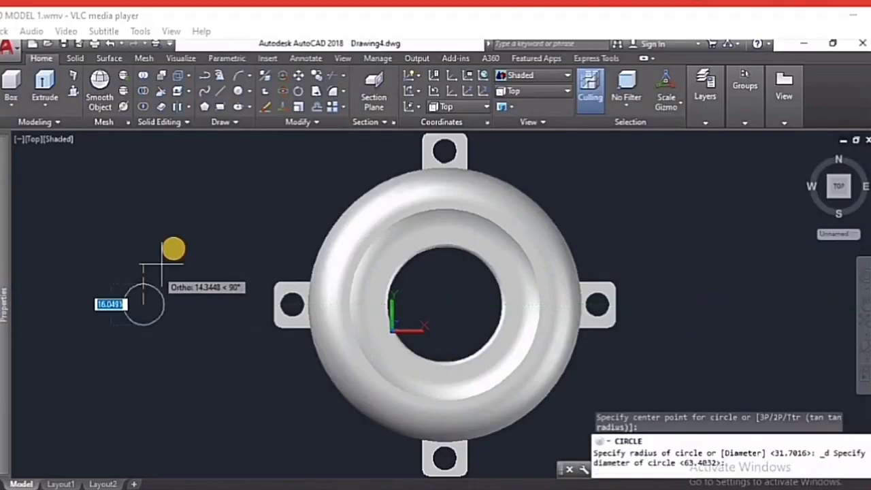
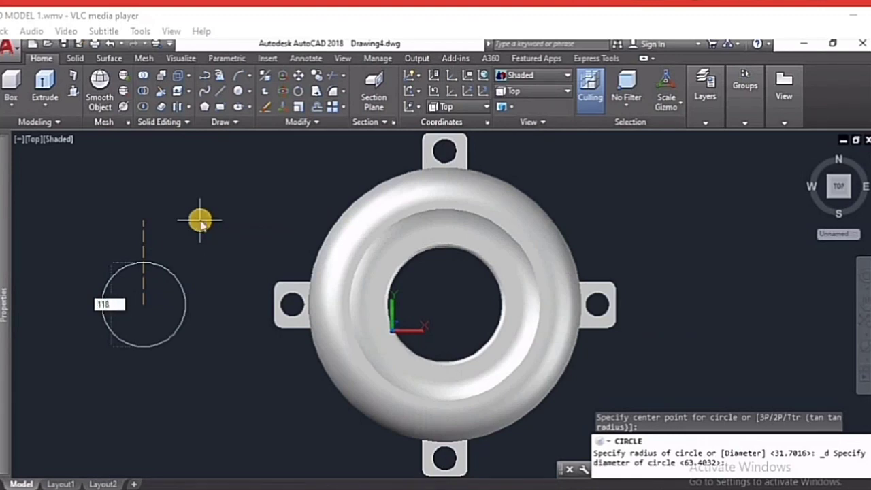
Finish the circle with a diameter of 118
key(Return)
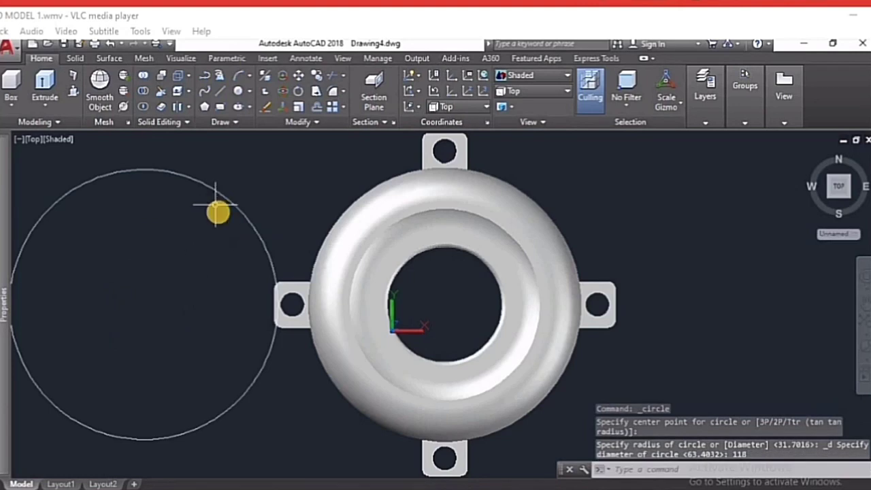
key(Escape)
scroll(412, 332, down, 4)
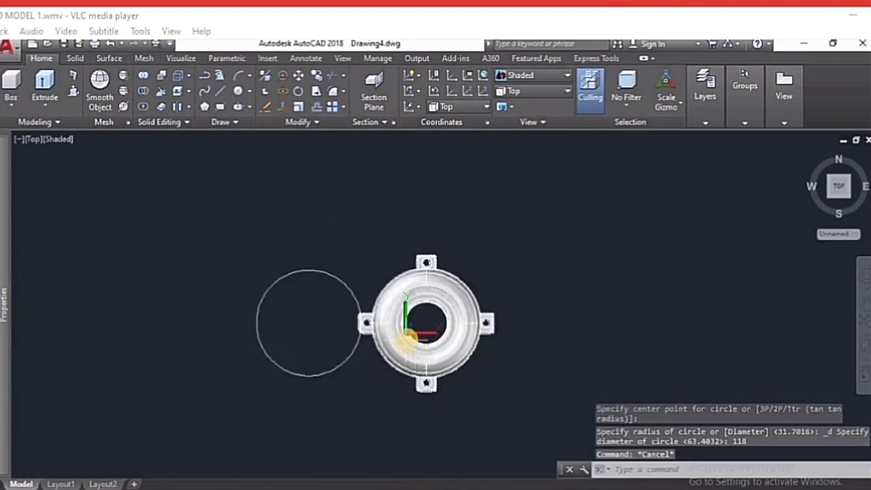
scroll(405, 333, up, 2)
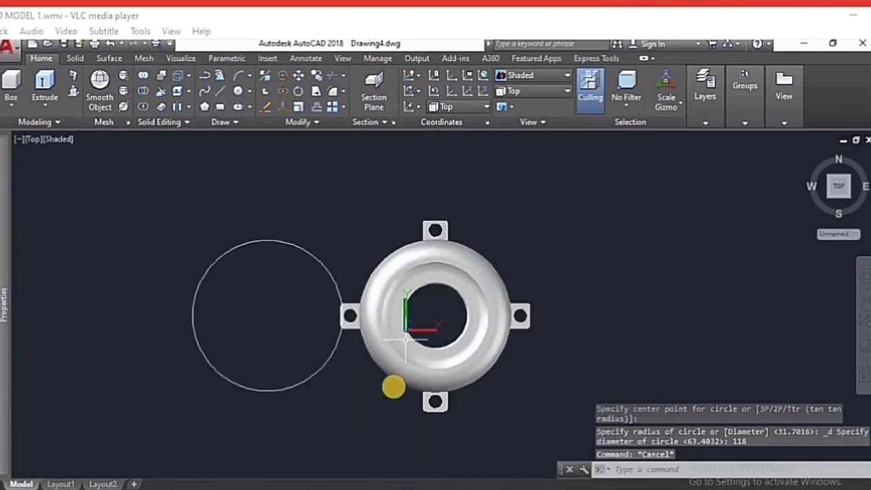
Move the flanged ring further to the right with MOVE
text(m)
key(Return)
click(406, 379)
key(Return)
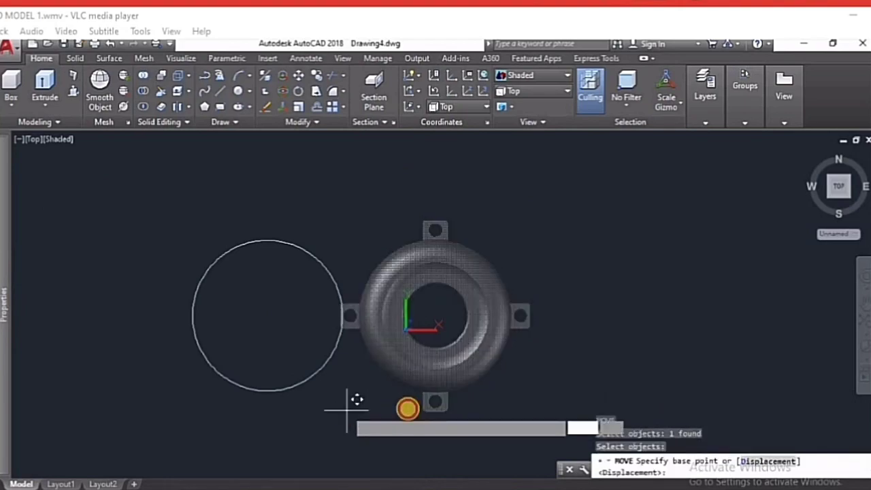
click(342, 406)
click(420, 405)
key(Escape)
Start a second circle on the existing one, then cancel it
text(c)
key(Return)
click(267, 315)
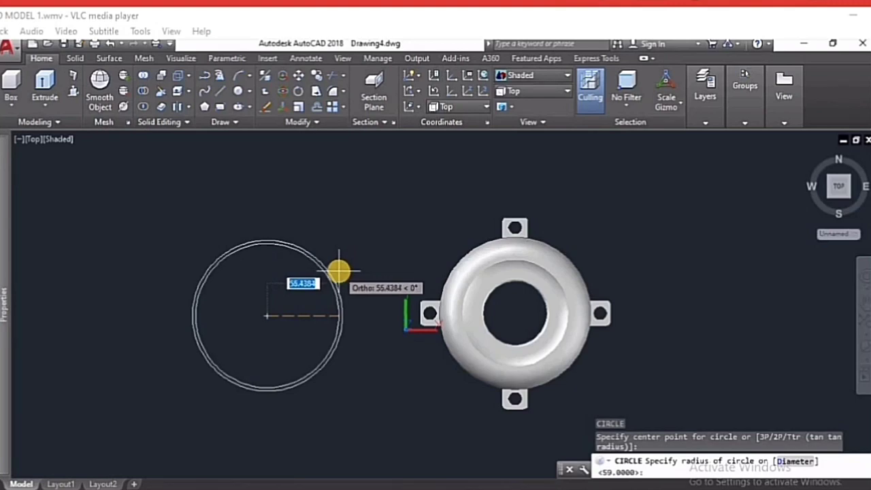
key(Escape)
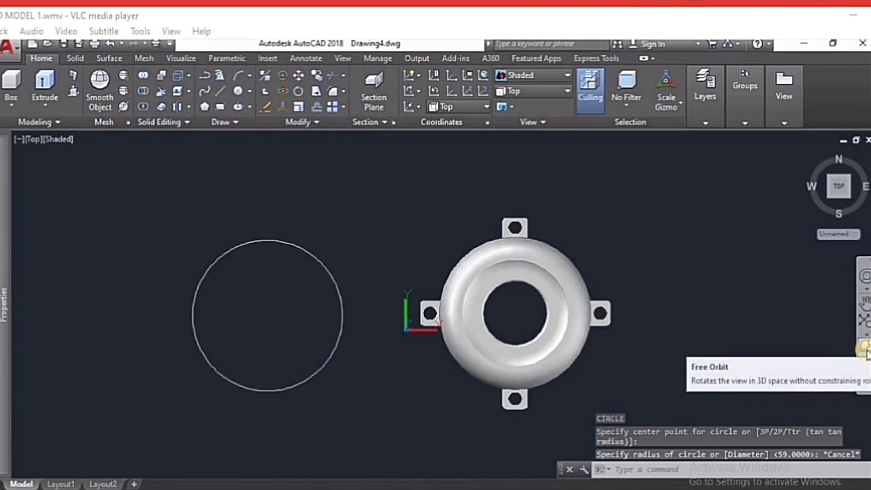
key(Escape)
key(Escape)
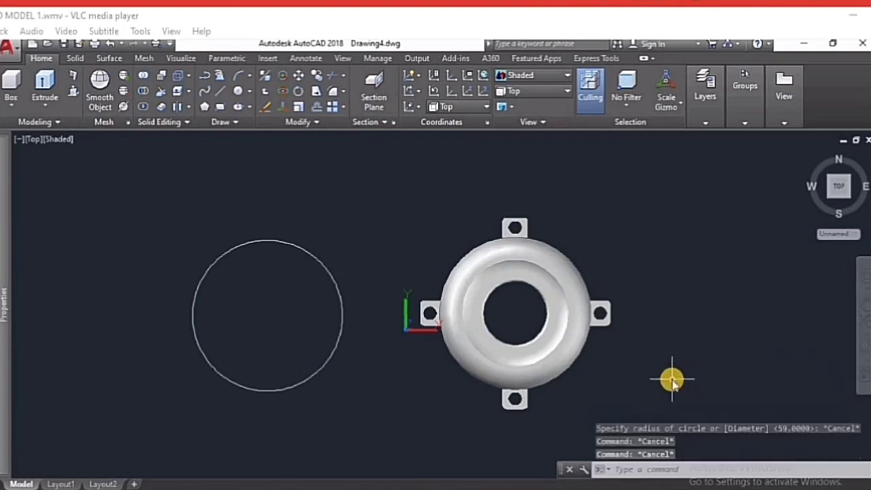
Orbit the model to a tilted, near side-on view
text(3DORBIT)
key(Return)
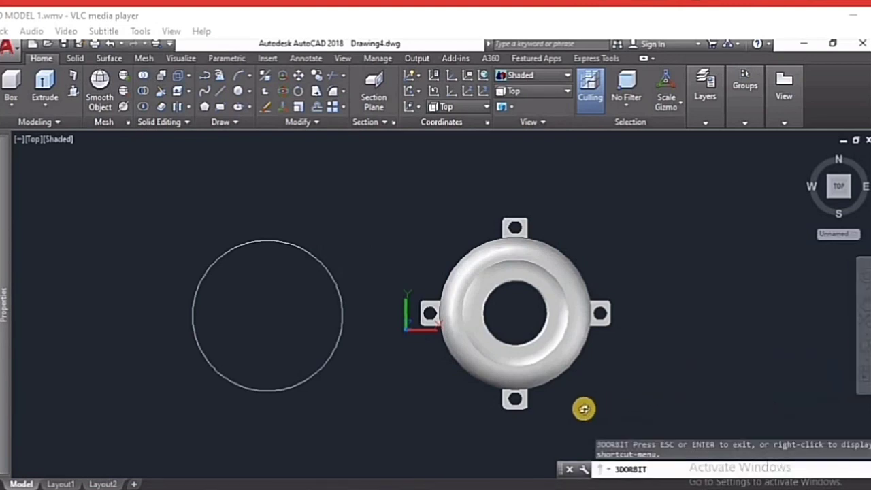
mouse_move(583, 409)
mouse_down()
mouse_move(572, 324)
mouse_move(476, 401)
mouse_move(513, 326)
mouse_up()
drag(519, 286, 509, 262)
key(Escape)
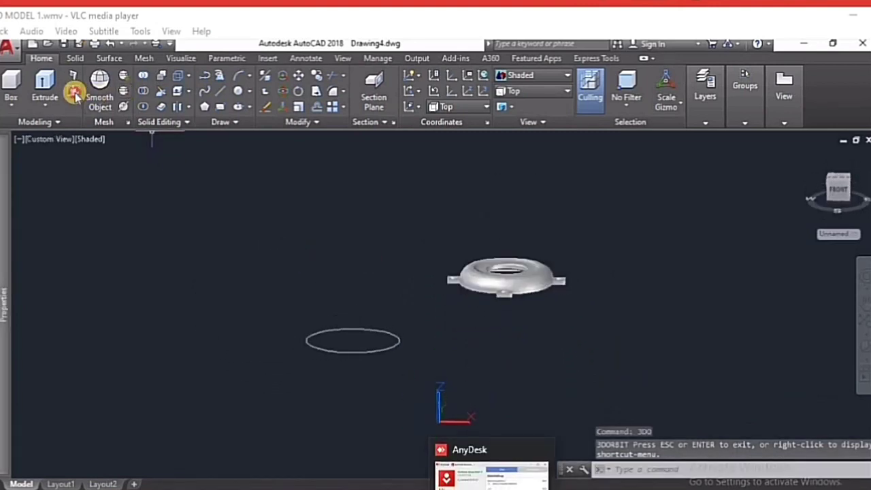
Presspull the inside of the 118 circle to a small height, making a thin disk
click(74, 92)
scroll(367, 356, up, 2)
click(361, 354)
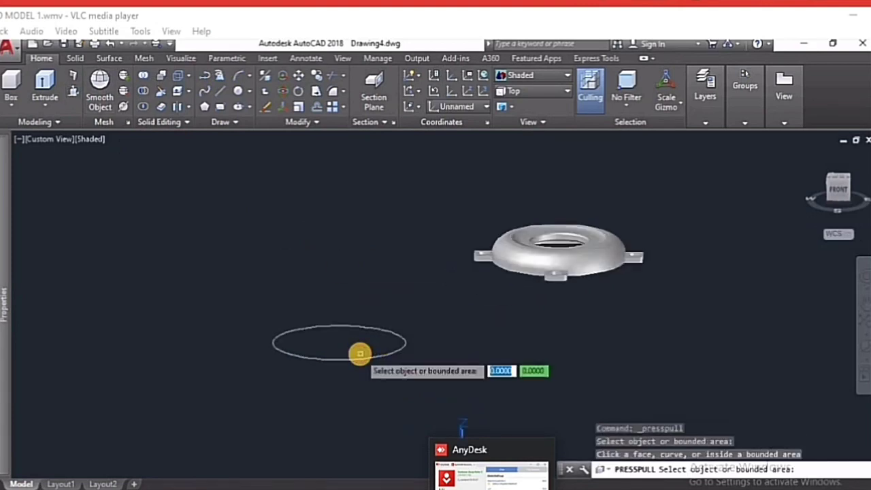
click(319, 360)
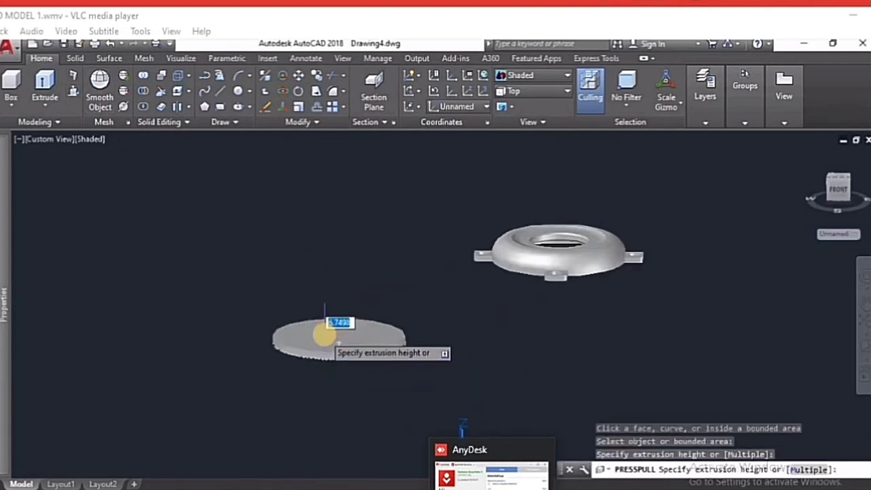
click(326, 330)
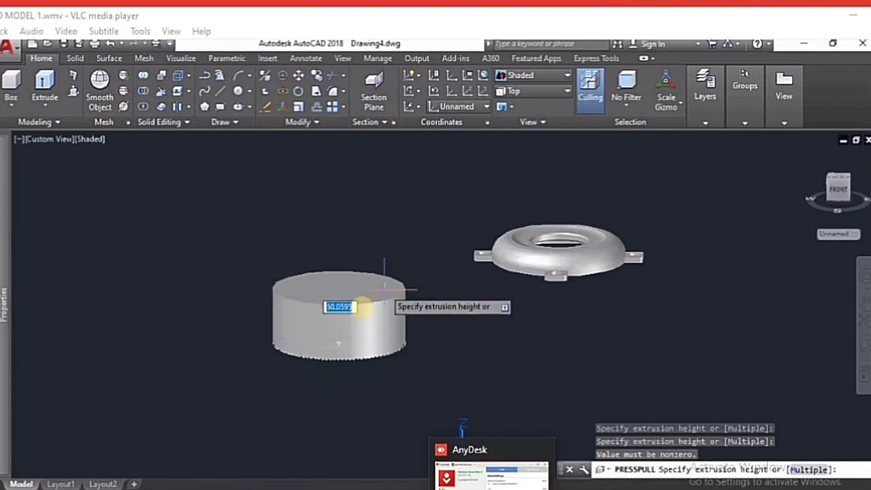
click(352, 326)
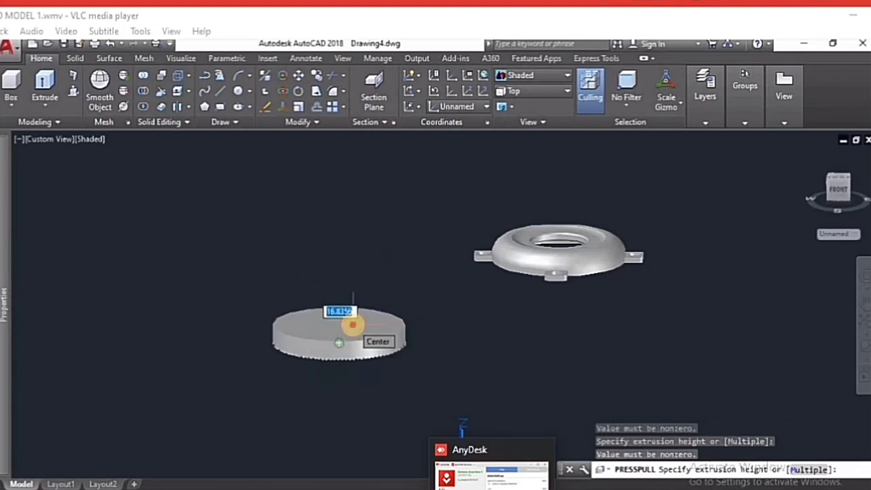
click(341, 333)
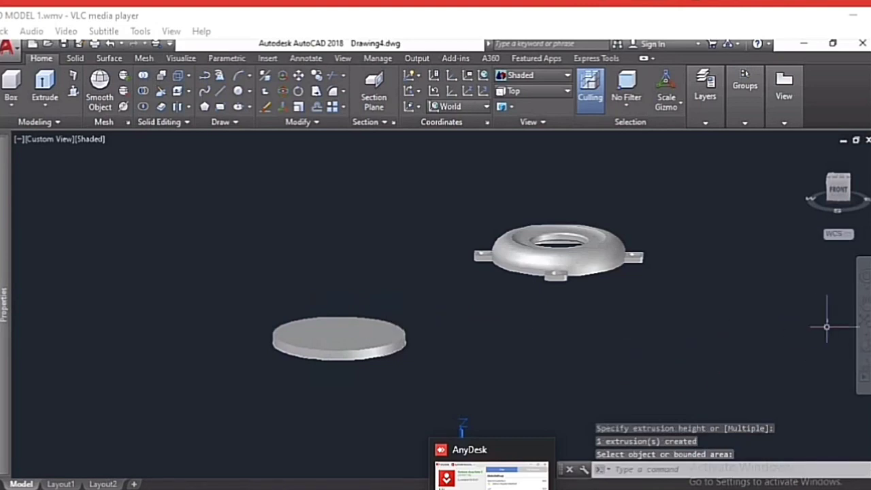
Switch to the Top view and move the disk so it is centred on the ring
click(545, 92)
click(527, 93)
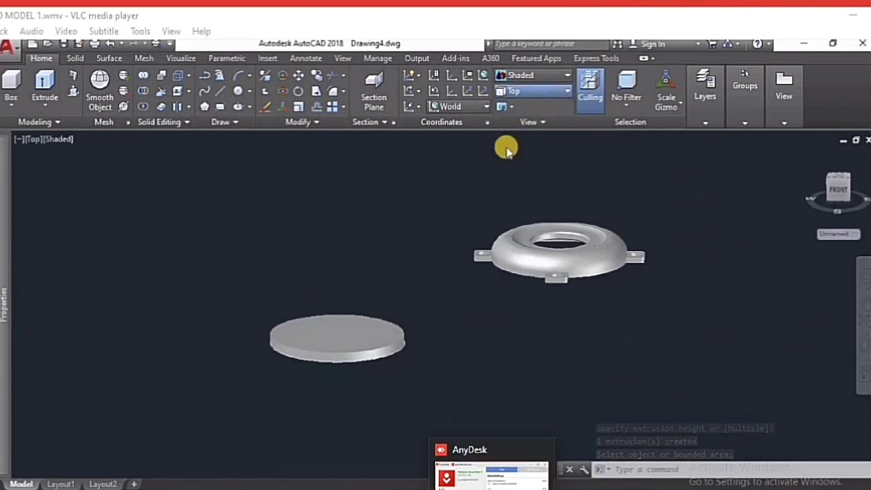
text(m)
key(Return)
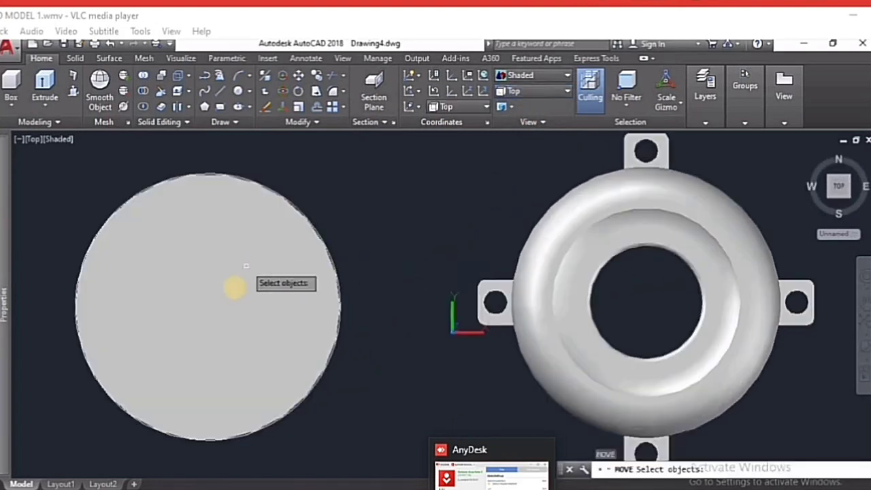
key(Return)
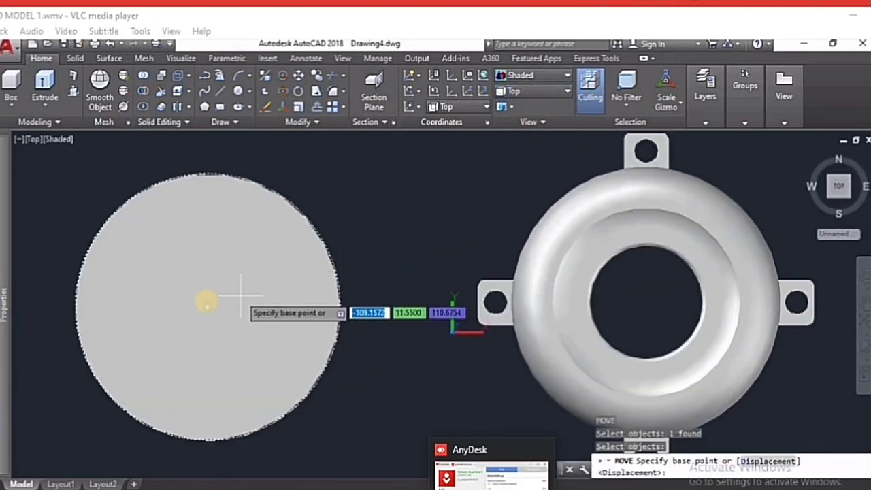
click(207, 306)
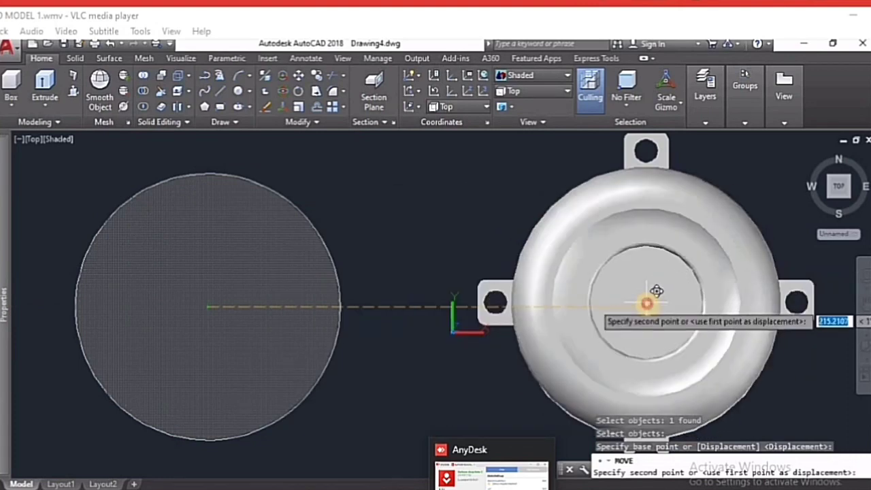
click(653, 298)
Orbit the model with constrained orbit, then switch to the Right view
click(867, 358)
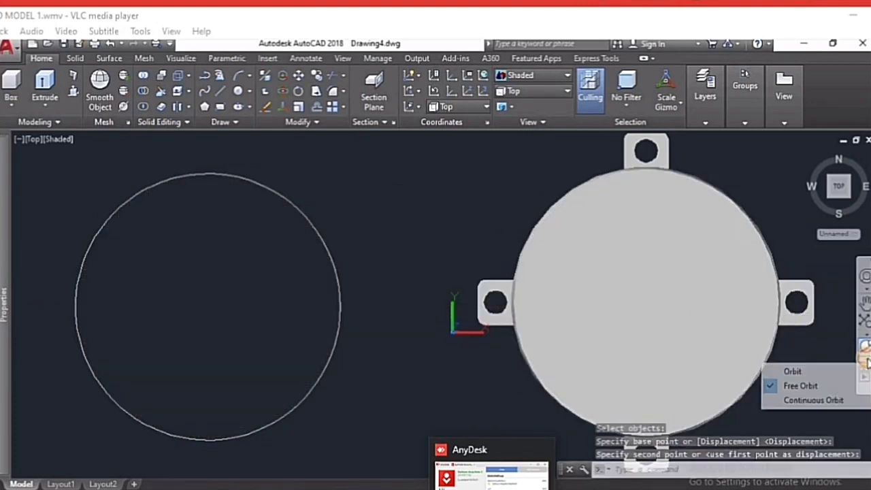
click(792, 371)
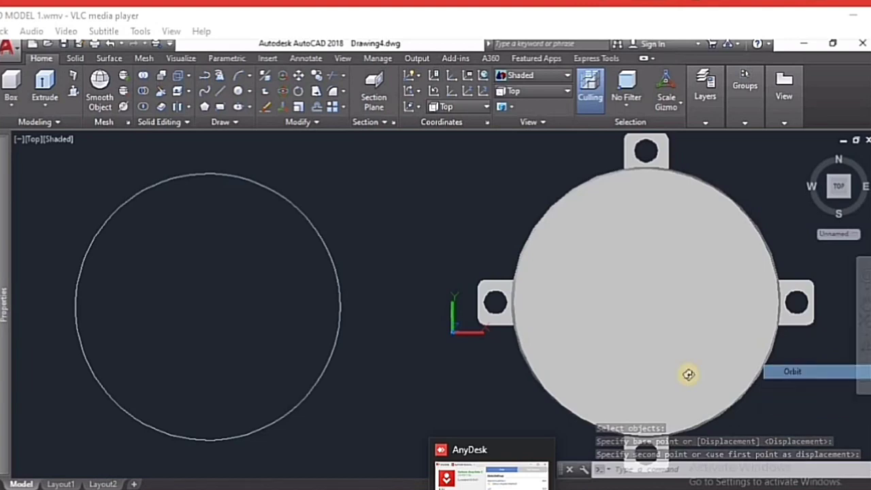
scroll(219, 325, down, 2)
key(Escape)
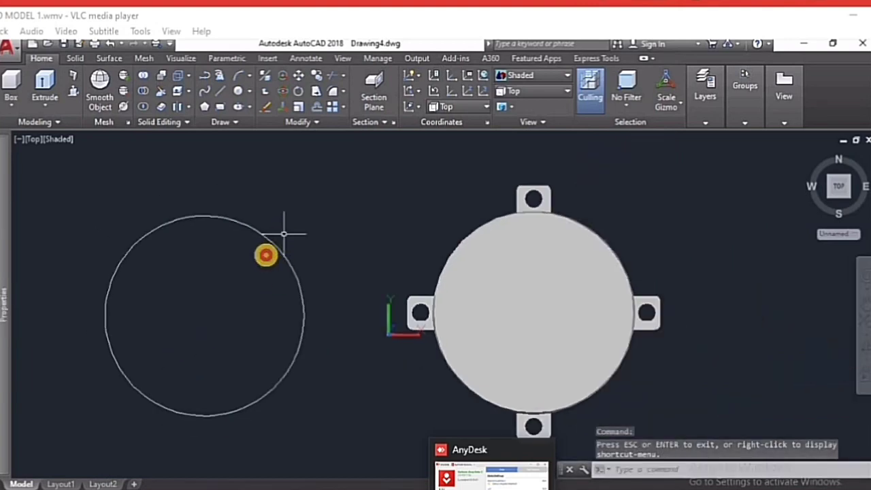
click(266, 253)
key(Escape)
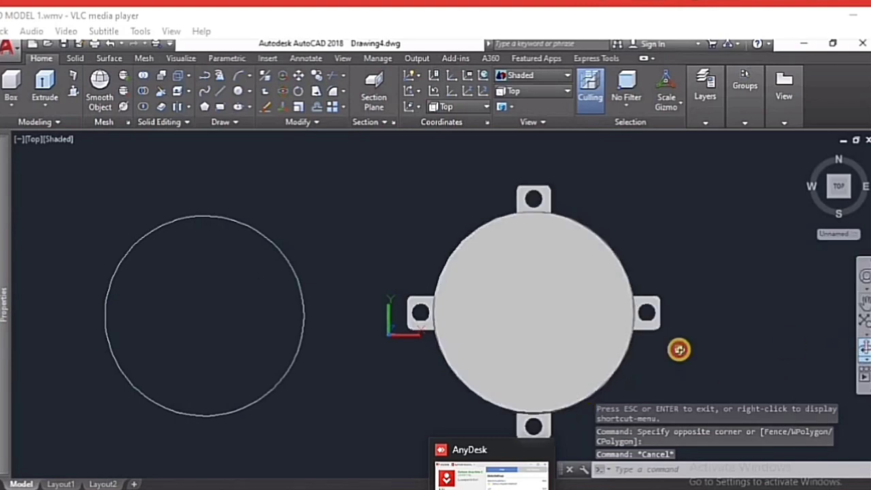
mouse_move(583, 344)
mouse_down()
mouse_move(456, 315)
mouse_move(453, 292)
mouse_move(442, 319)
mouse_move(430, 318)
mouse_up()
click(533, 90)
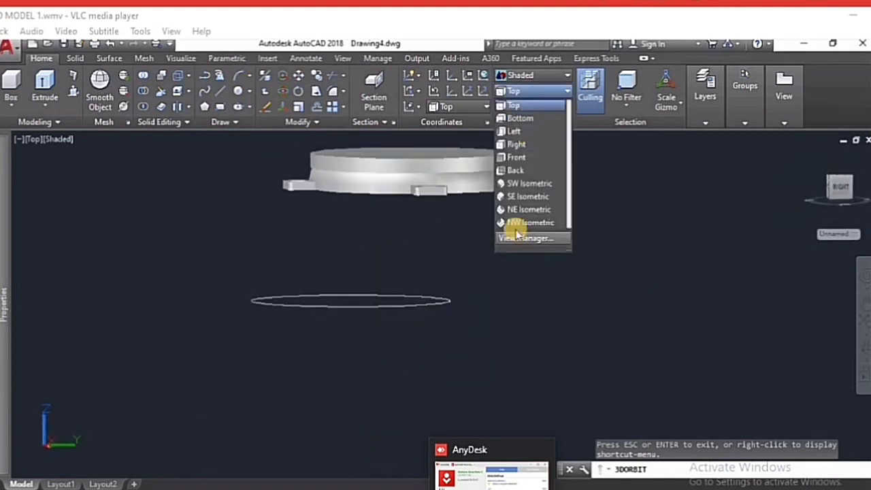
click(516, 145)
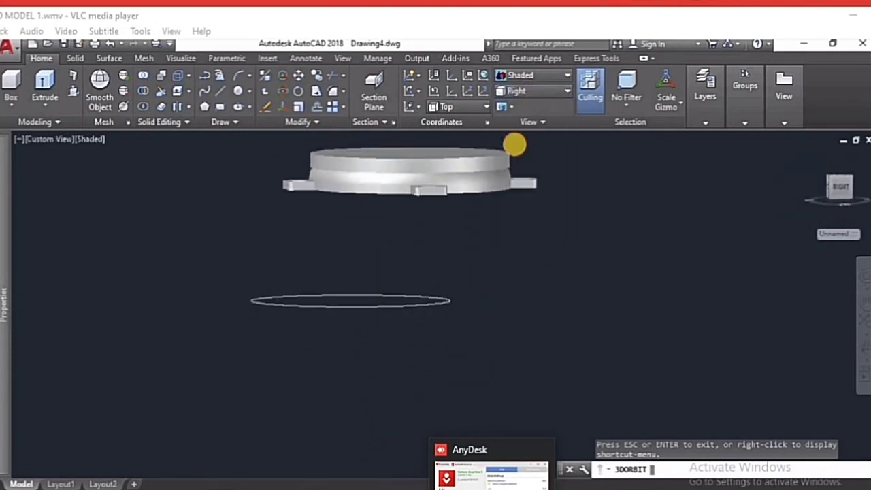
scroll(497, 204, up, 6)
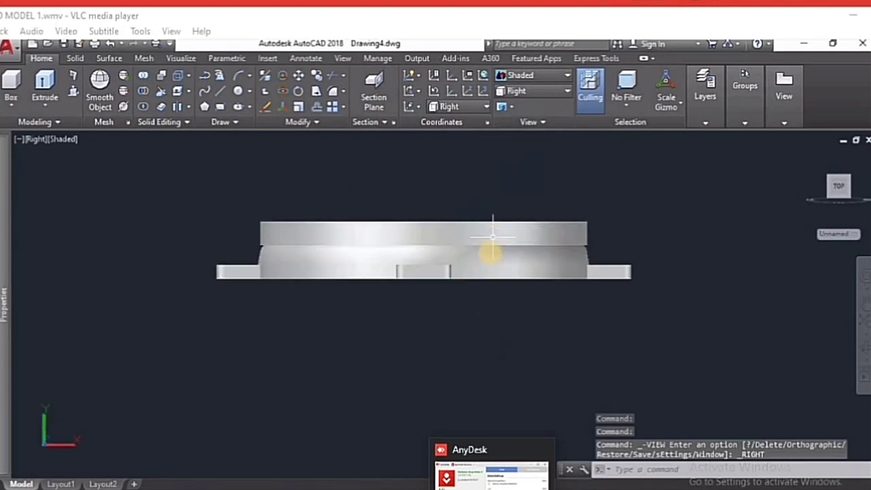
key(Escape)
text(M)
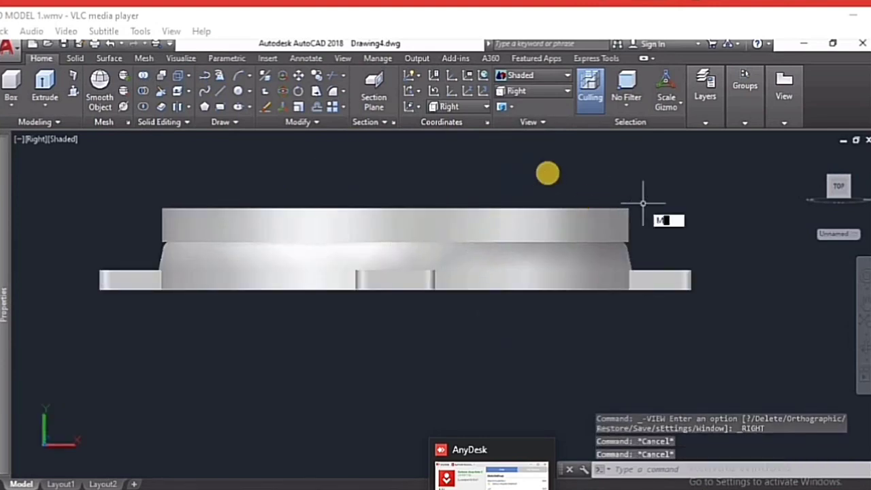
Move the flat disk down against the dome's base, level with the lugs
key(Return)
click(616, 225)
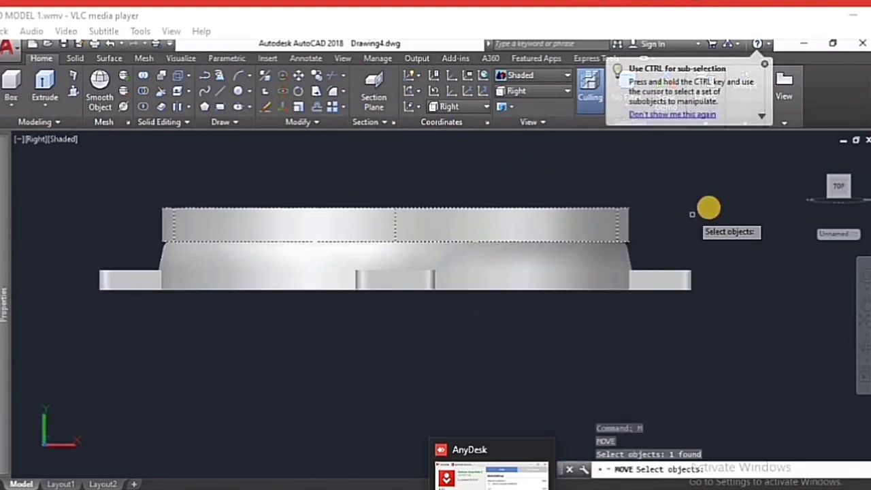
key(Return)
click(719, 225)
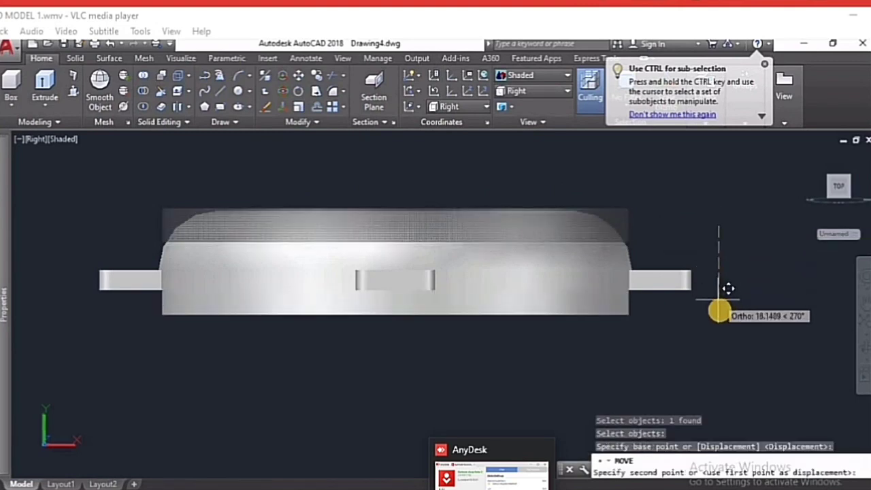
key(Escape)
text(m)
key(Return)
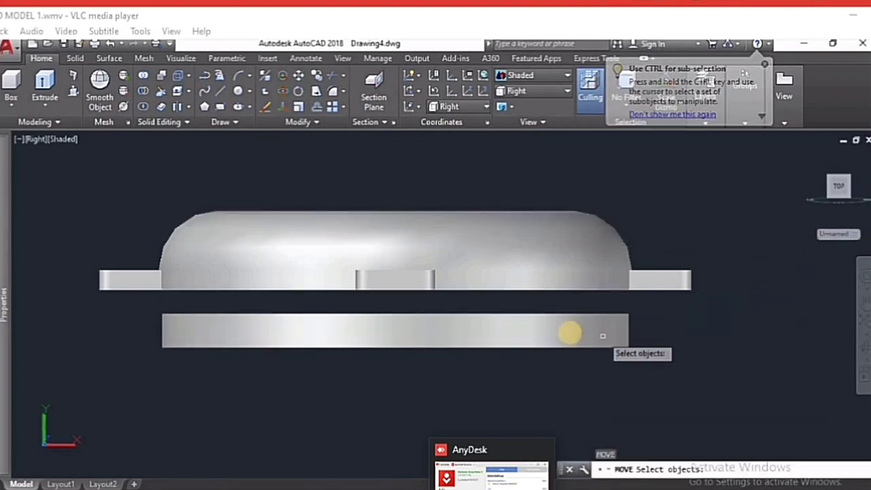
key(Return)
click(705, 348)
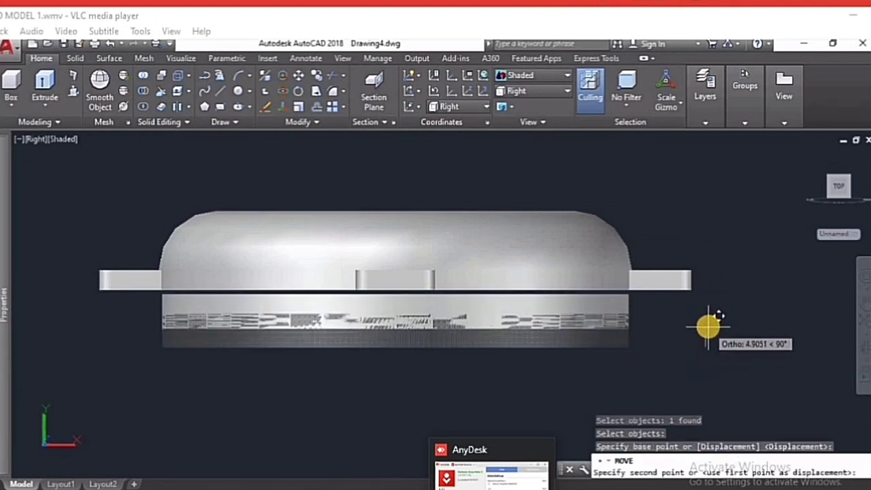
click(708, 316)
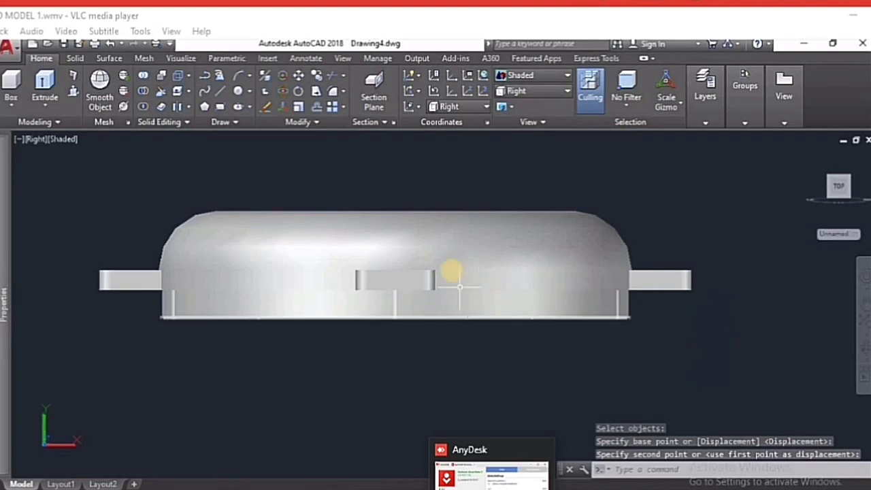
click(861, 348)
Orbit the model to a tilted view of its underside
mouse_move(543, 353)
mouse_down()
mouse_move(559, 301)
mouse_move(450, 349)
mouse_up()
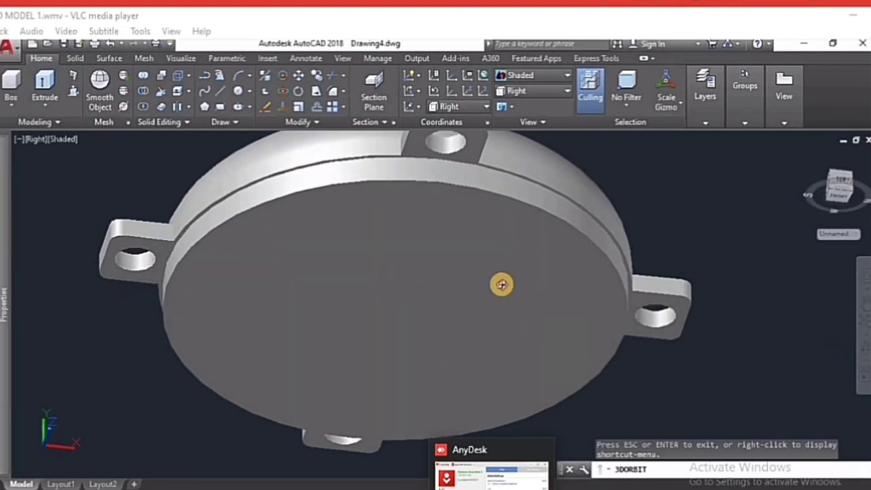
mouse_move(500, 291)
mouse_down()
mouse_move(494, 307)
mouse_move(517, 254)
mouse_move(523, 276)
mouse_move(511, 292)
mouse_move(350, 385)
mouse_move(439, 353)
mouse_move(411, 359)
mouse_move(544, 331)
mouse_up()
mouse_move(423, 451)
mouse_down()
mouse_move(466, 330)
mouse_move(347, 399)
mouse_move(547, 249)
mouse_move(384, 317)
mouse_up()
mouse_move(457, 284)
mouse_down()
mouse_move(346, 353)
mouse_move(325, 381)
mouse_move(433, 268)
mouse_move(644, 336)
mouse_up()
key(Escape)
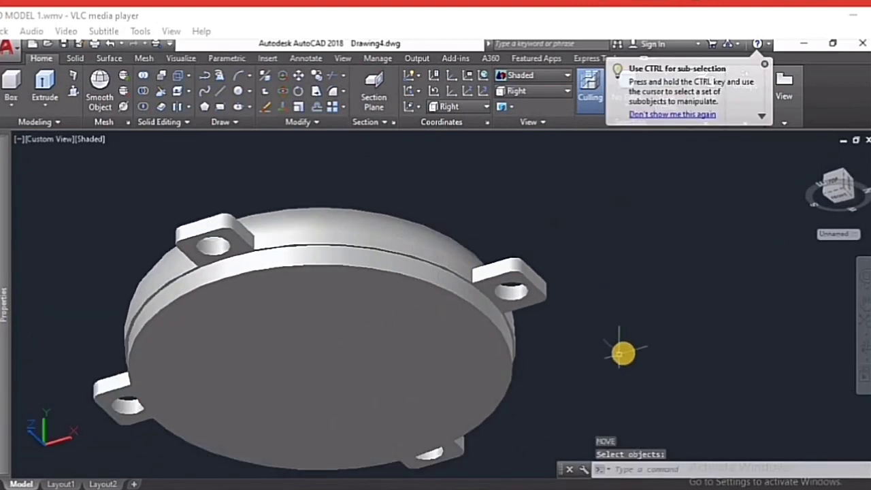
Start moving the disk, then cancel the move so it stays in place
key(Return)
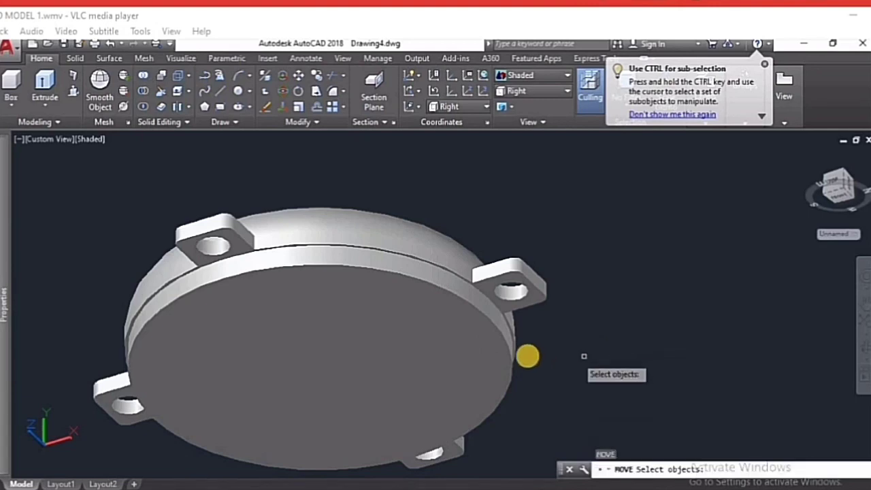
click(486, 361)
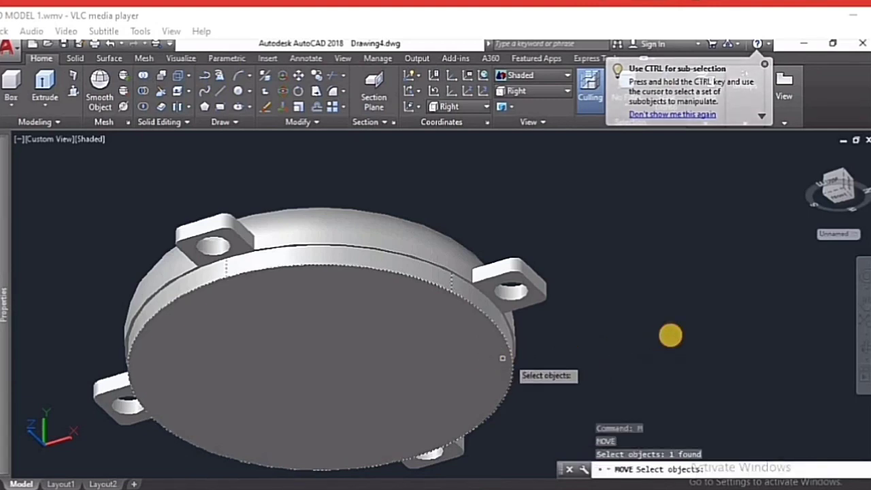
click(671, 334)
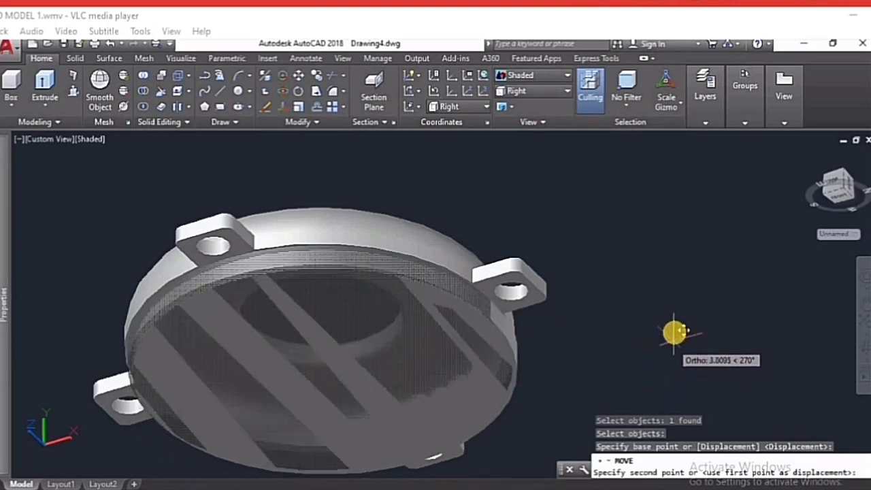
key(Escape)
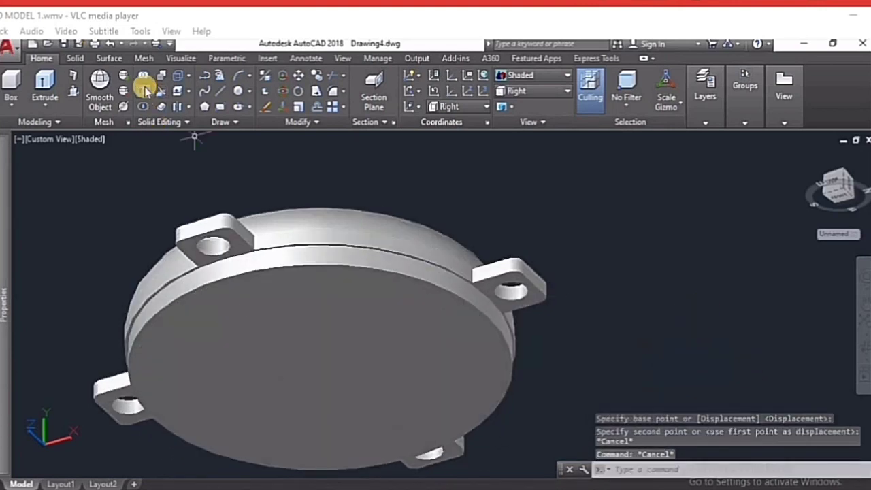
click(143, 90)
Subtract the disk from the ring, then zoom and orbit to inspect the bore
click(309, 222)
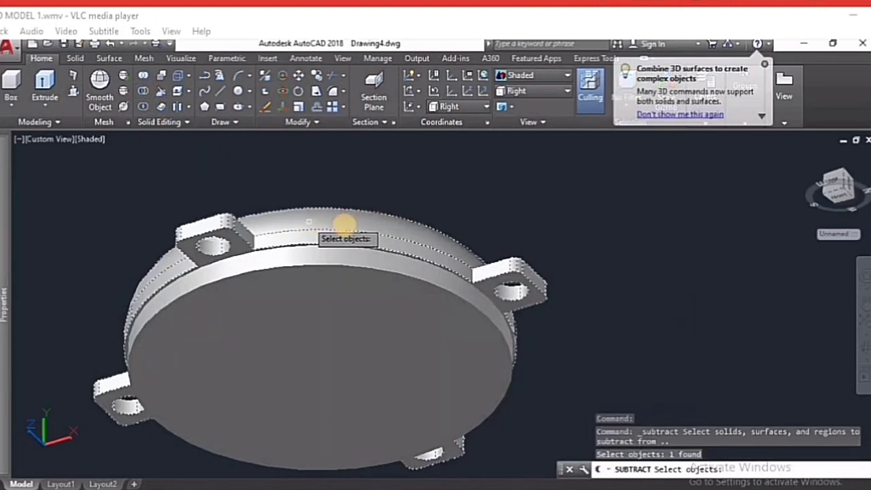
key(Return)
click(336, 287)
key(Return)
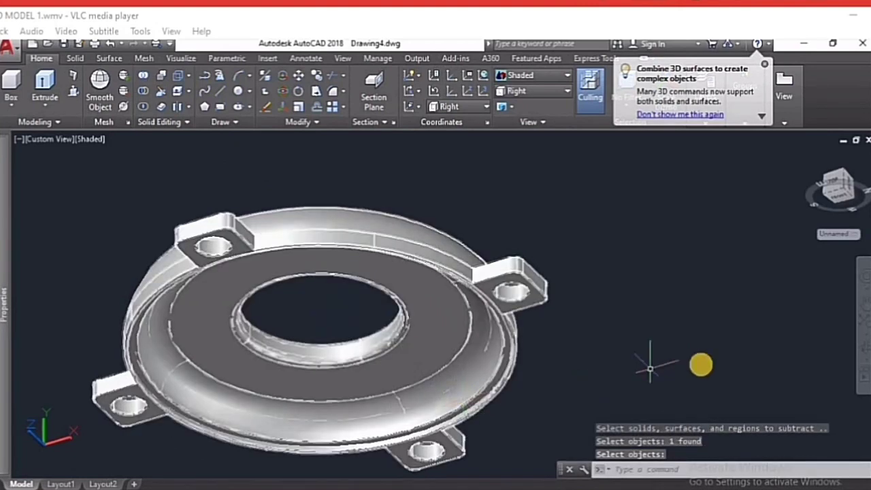
key(Escape)
scroll(632, 380, up, 2)
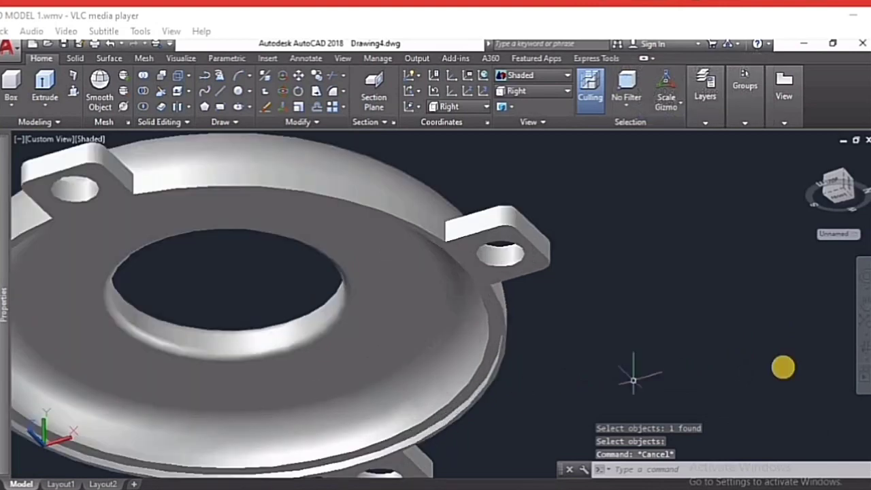
mouse_move(771, 368)
shift+middle_down()
mouse_move(611, 361)
mouse_move(541, 393)
mouse_move(532, 356)
mouse_move(466, 411)
mouse_move(456, 315)
mouse_move(476, 406)
mouse_move(477, 379)
mouse_move(510, 375)
mouse_move(525, 319)
mouse_move(558, 278)
mouse_move(583, 279)
mouse_move(591, 289)
mouse_move(571, 324)
mouse_move(346, 383)
mouse_move(315, 367)
mouse_move(278, 375)
mouse_move(654, 282)
mouse_move(449, 317)
mouse_move(299, 292)
mouse_move(399, 277)
mouse_move(498, 344)
mouse_move(498, 311)
mouse_move(472, 313)
mouse_move(539, 398)
mouse_move(679, 338)
shift+middle_up()
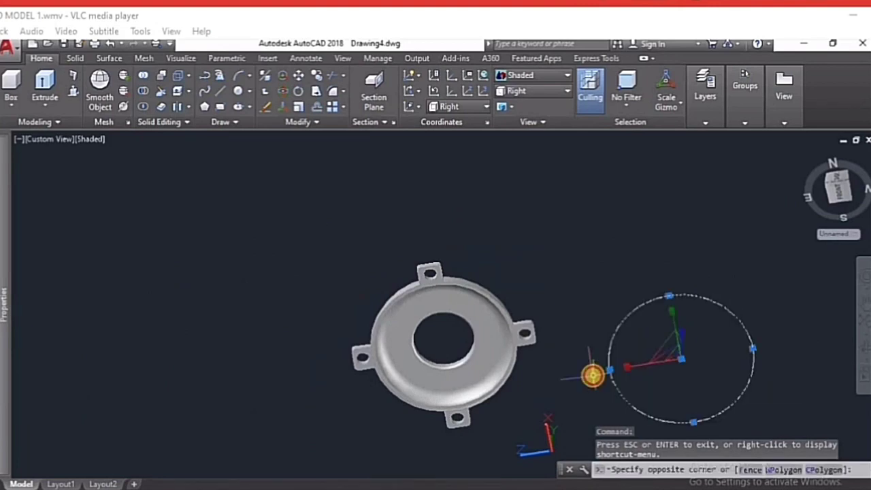
Delete the stray circle beside the part and zoom in
key(Delete)
key(Escape)
scroll(492, 398, up, 4)
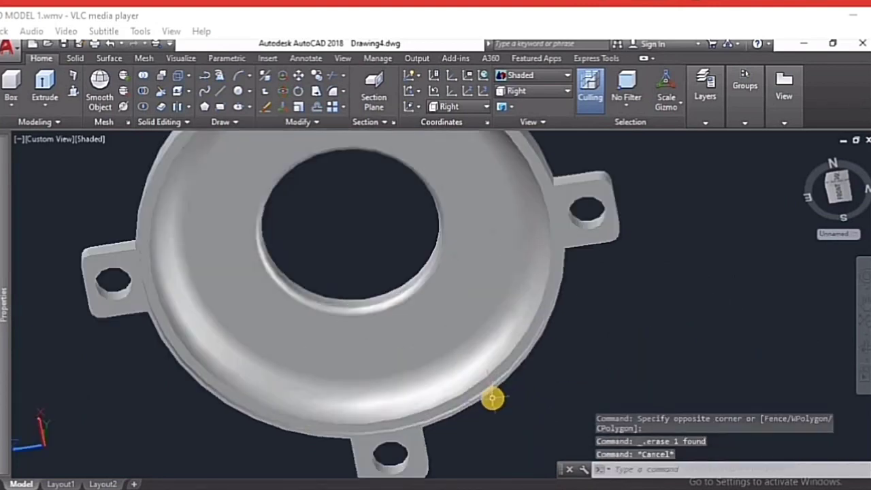
scroll(492, 399, up, 2)
scroll(493, 402, up, 2)
scroll(539, 371, up, 2)
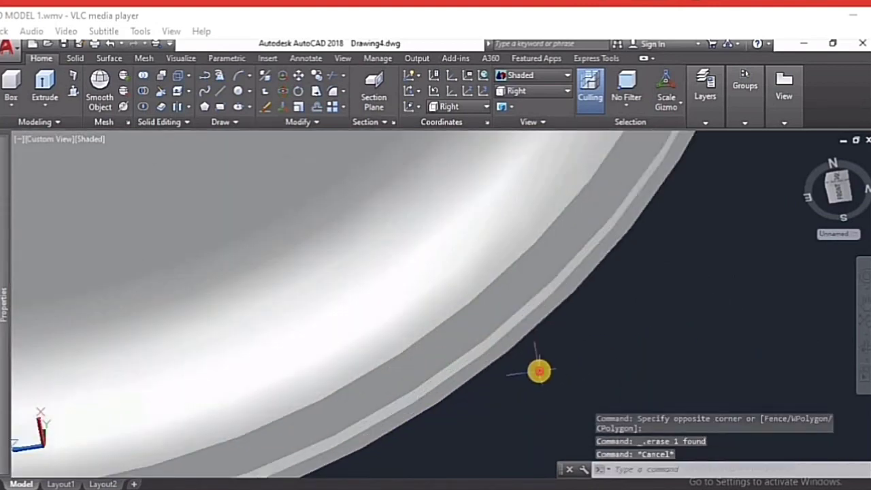
key(Escape)
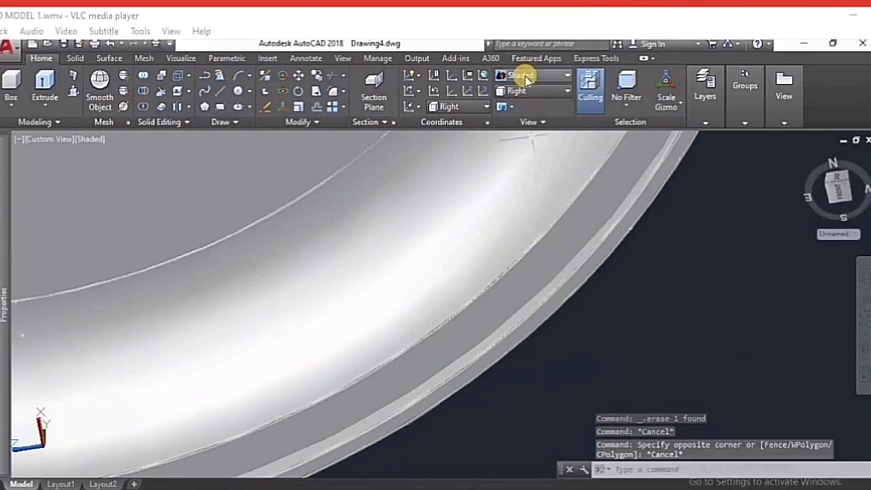
Set the visual style to Conceptual and orbit the part to a new angle
click(527, 76)
click(573, 116)
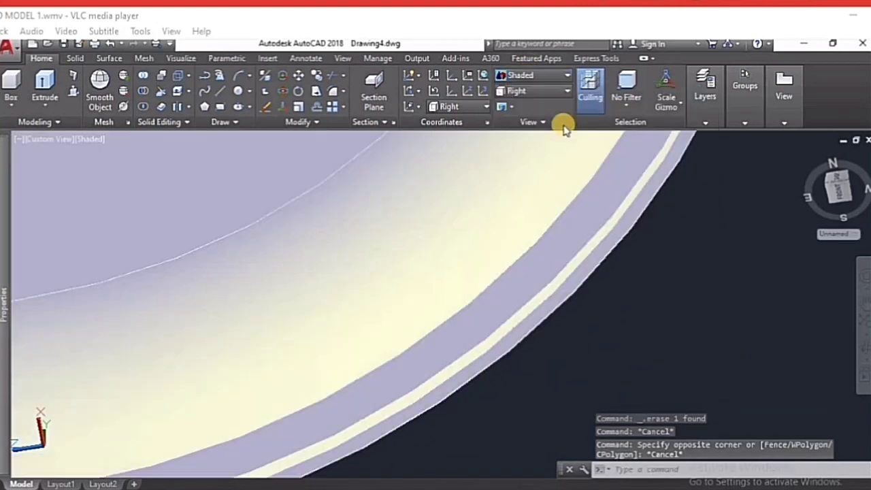
scroll(615, 325, down, 5)
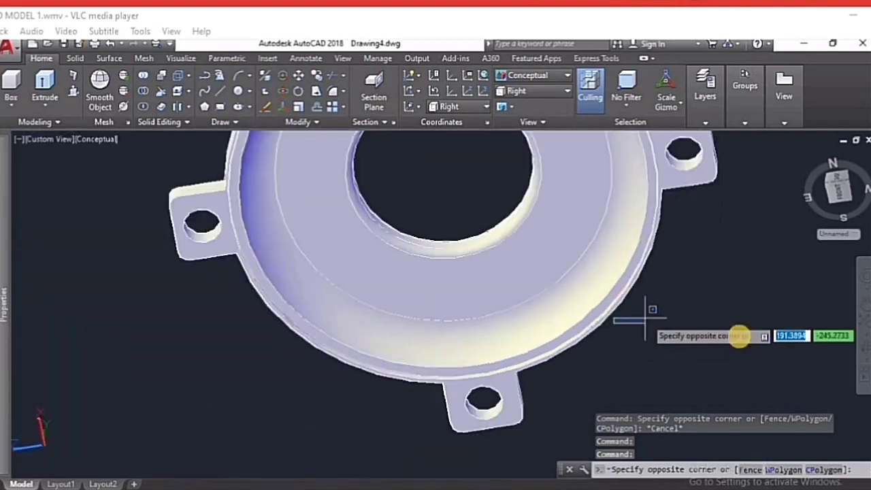
key(Escape)
mouse_move(668, 370)
shift+middle_down()
mouse_move(624, 307)
mouse_move(573, 343)
mouse_move(624, 389)
mouse_move(628, 413)
mouse_move(509, 251)
mouse_move(517, 346)
mouse_move(498, 266)
mouse_move(513, 294)
mouse_move(542, 315)
mouse_move(555, 260)
shift+middle_up()
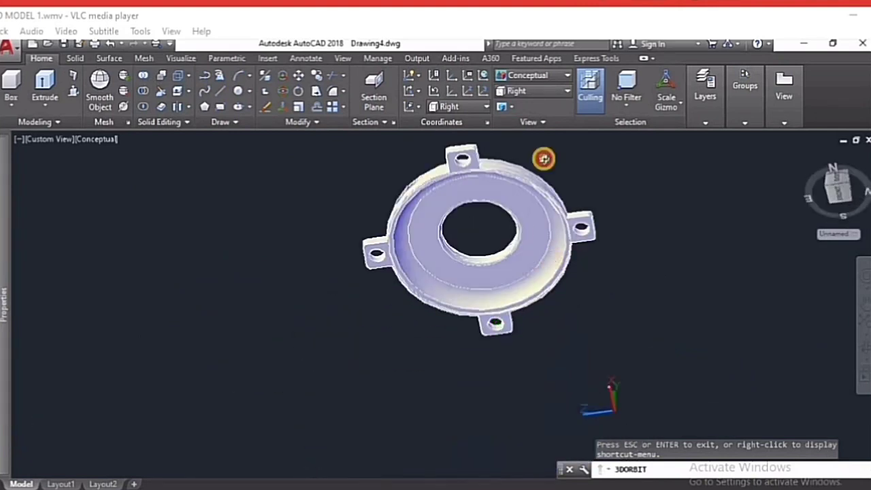
Try Shades of Gray, switch back to Shaded, and orbit to a near face-on view
click(533, 76)
click(624, 151)
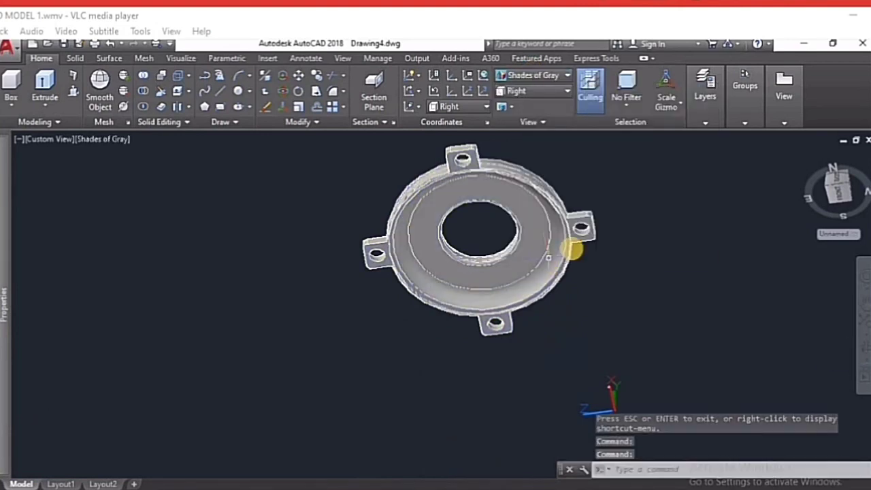
click(535, 76)
click(519, 155)
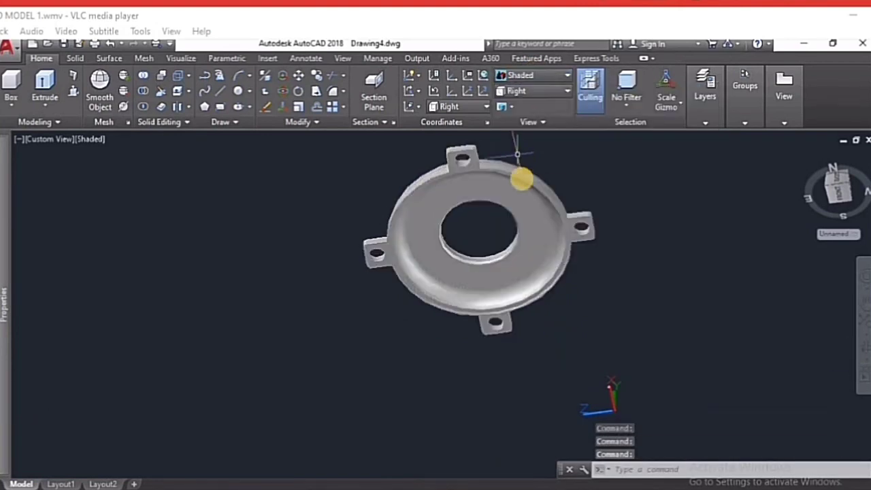
scroll(596, 292, down, 3)
scroll(595, 243, up, 3)
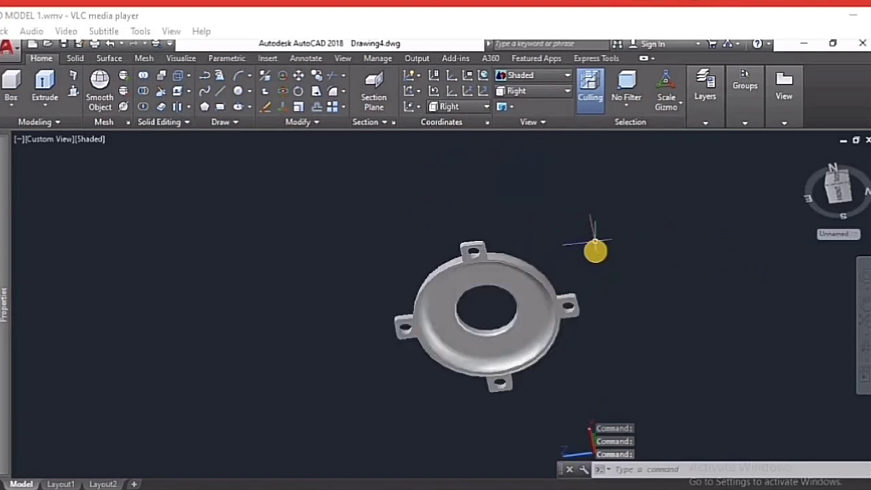
scroll(565, 258, up, 4)
mouse_move(702, 341)
shift+middle_down()
mouse_move(515, 332)
mouse_move(515, 317)
mouse_move(468, 320)
mouse_move(460, 269)
shift+middle_up()
scroll(460, 269, down, 1)
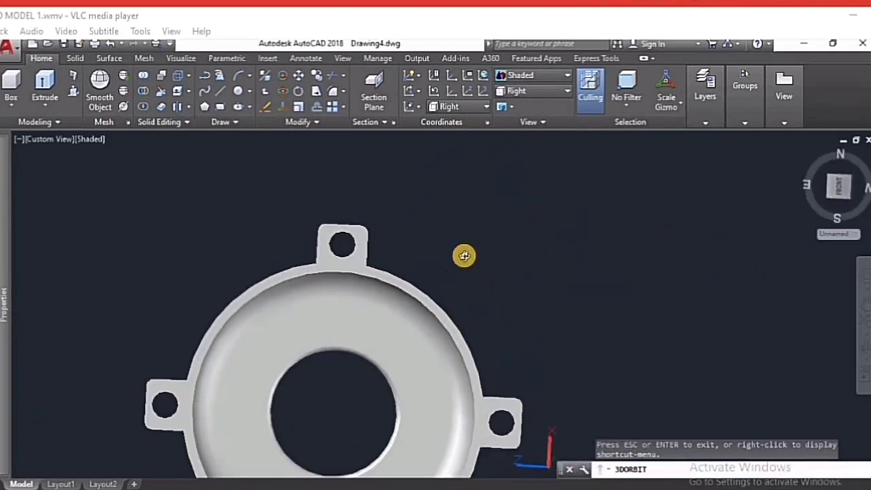